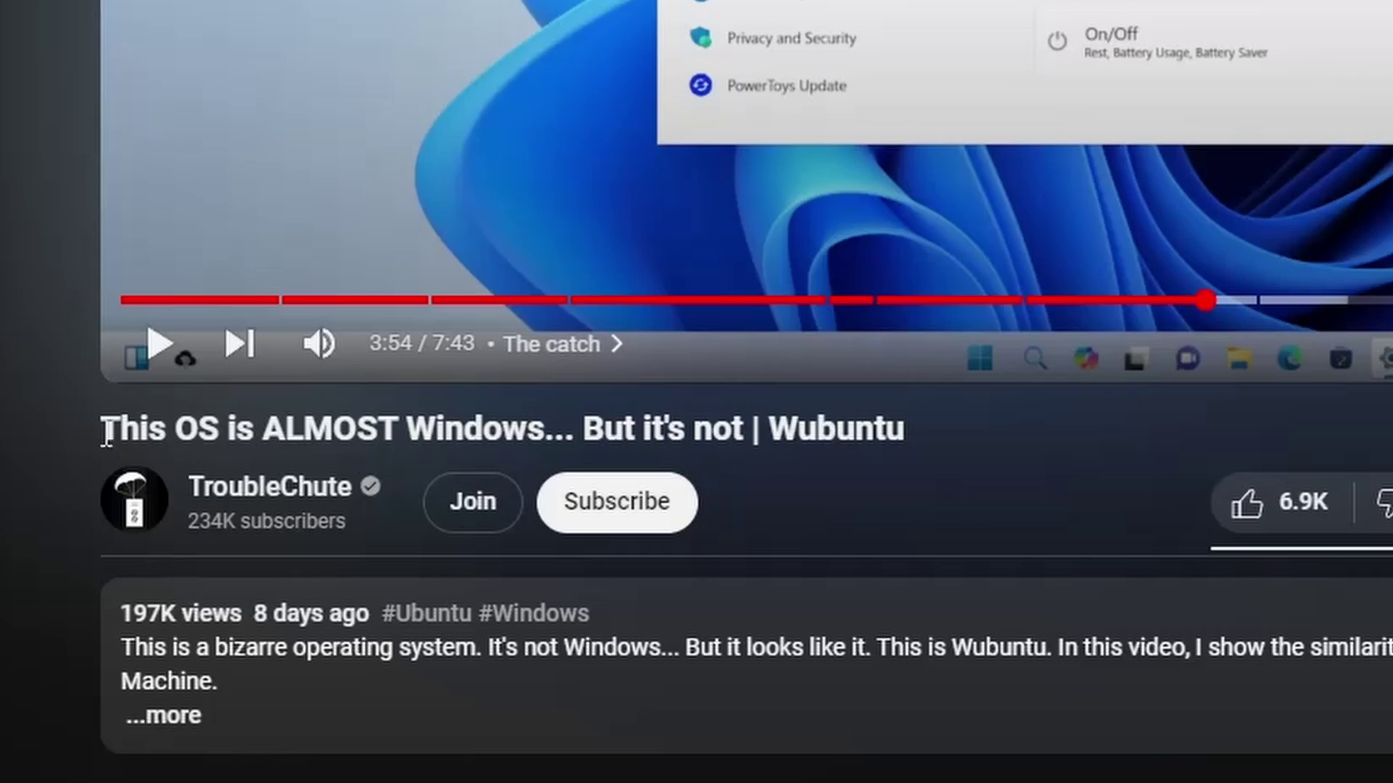
Play the YouTube video 'This OS is ALMOST Windows... But it's not | Wubuntu'
click(185, 370)
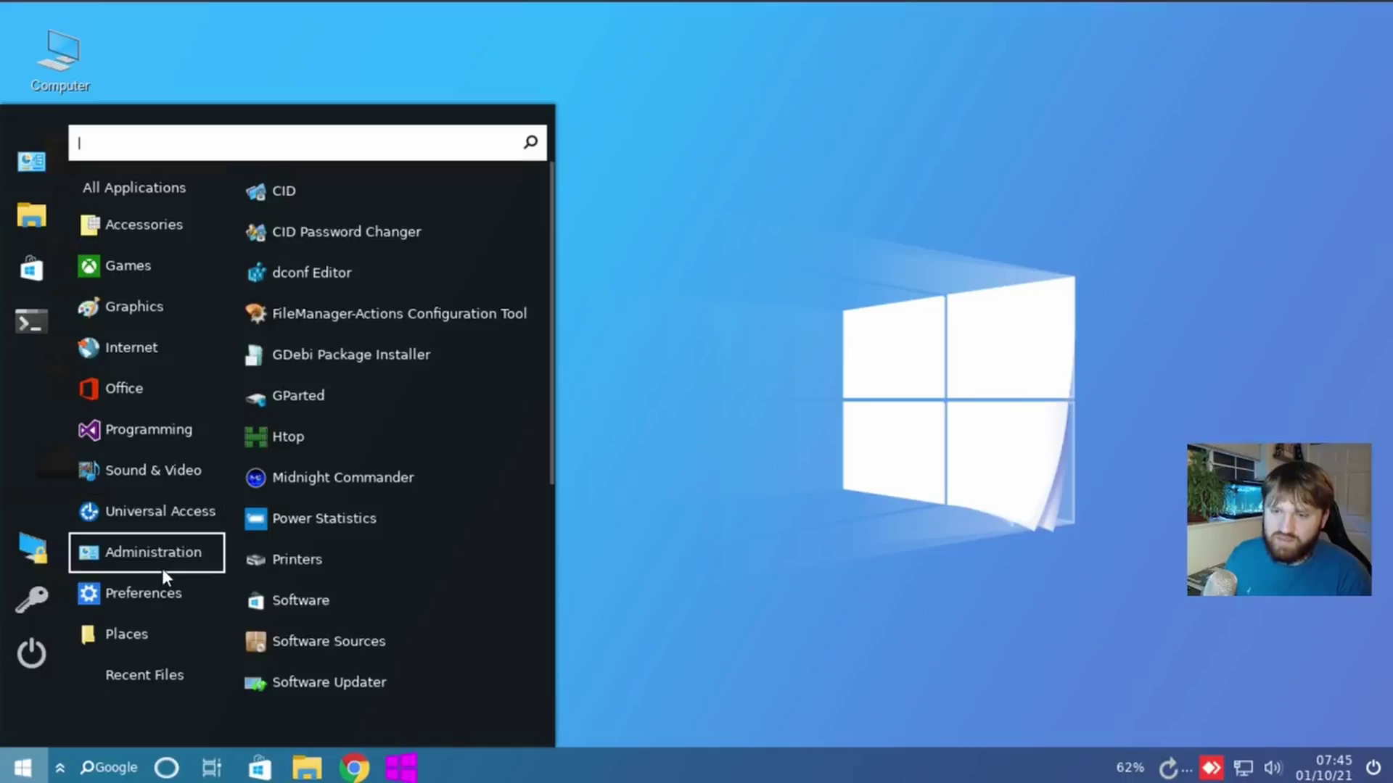
Browse the Start menu categories down to Preferences to list its apps
mouse_move(160, 589)
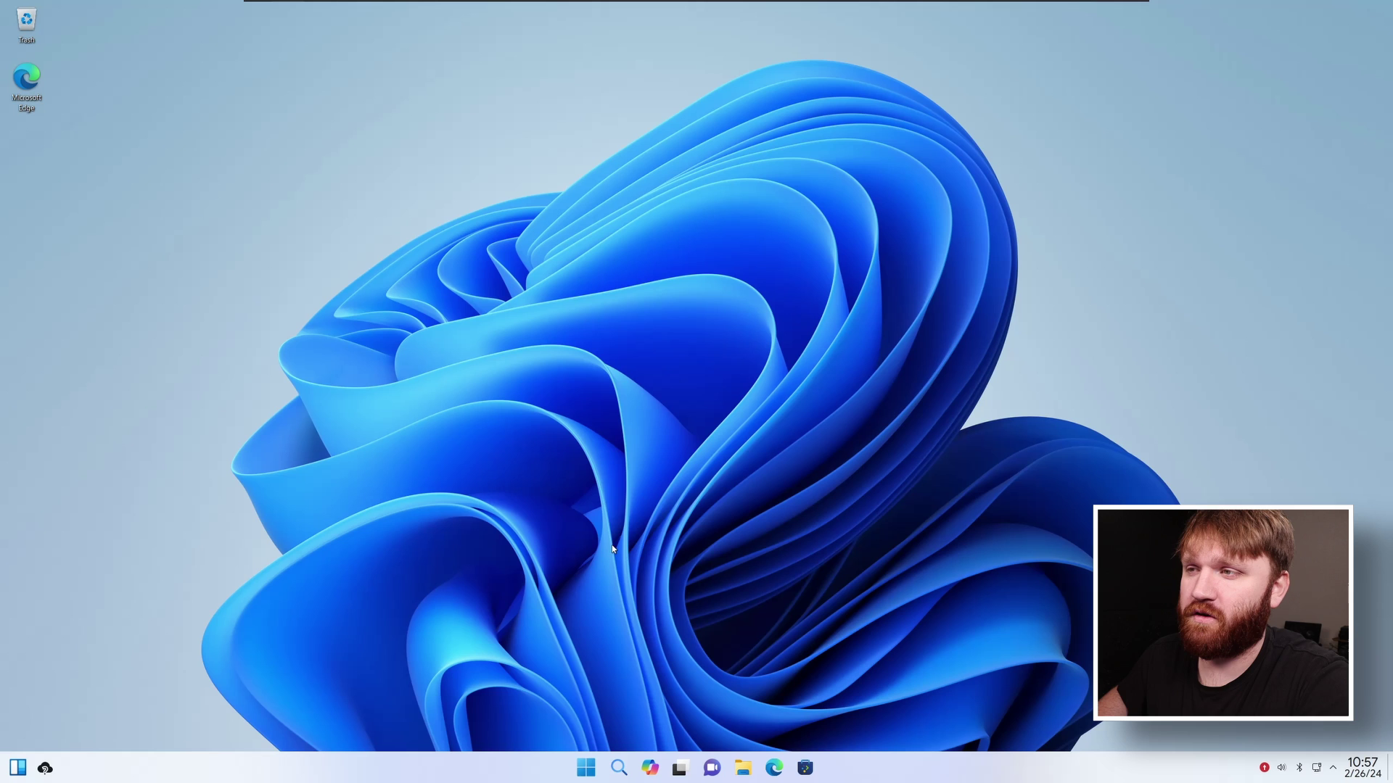
Launch System Monitor from the pinned Start apps and move its window further left
click(586, 769)
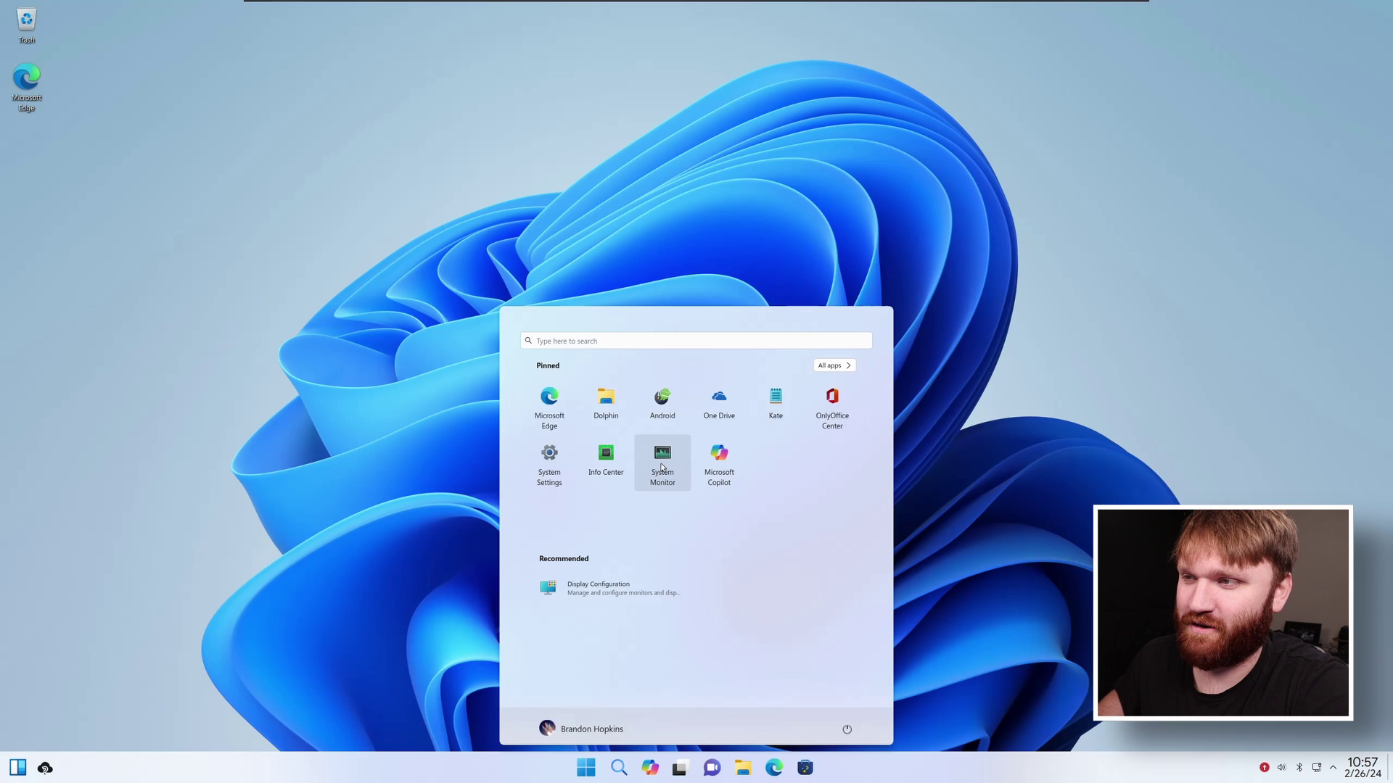
click(662, 467)
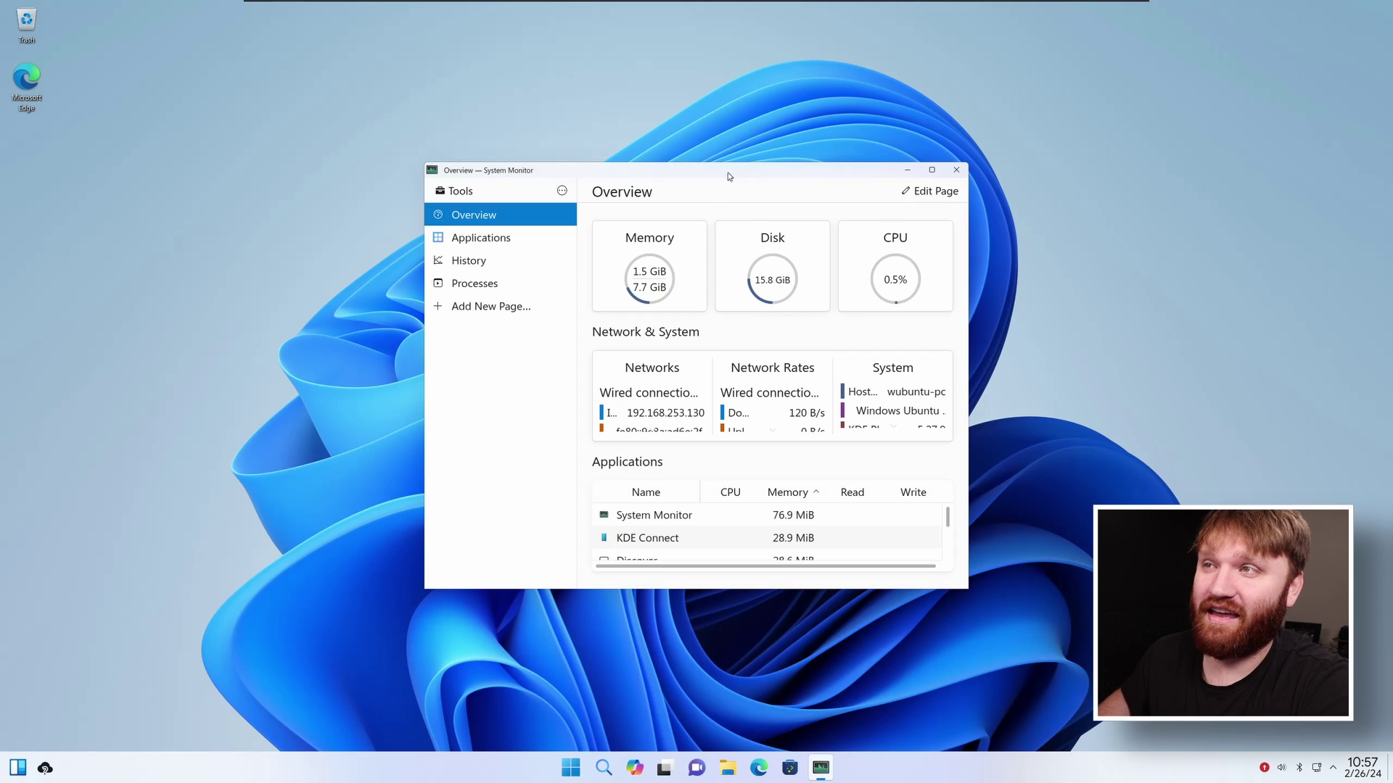
drag(729, 175, 497, 166)
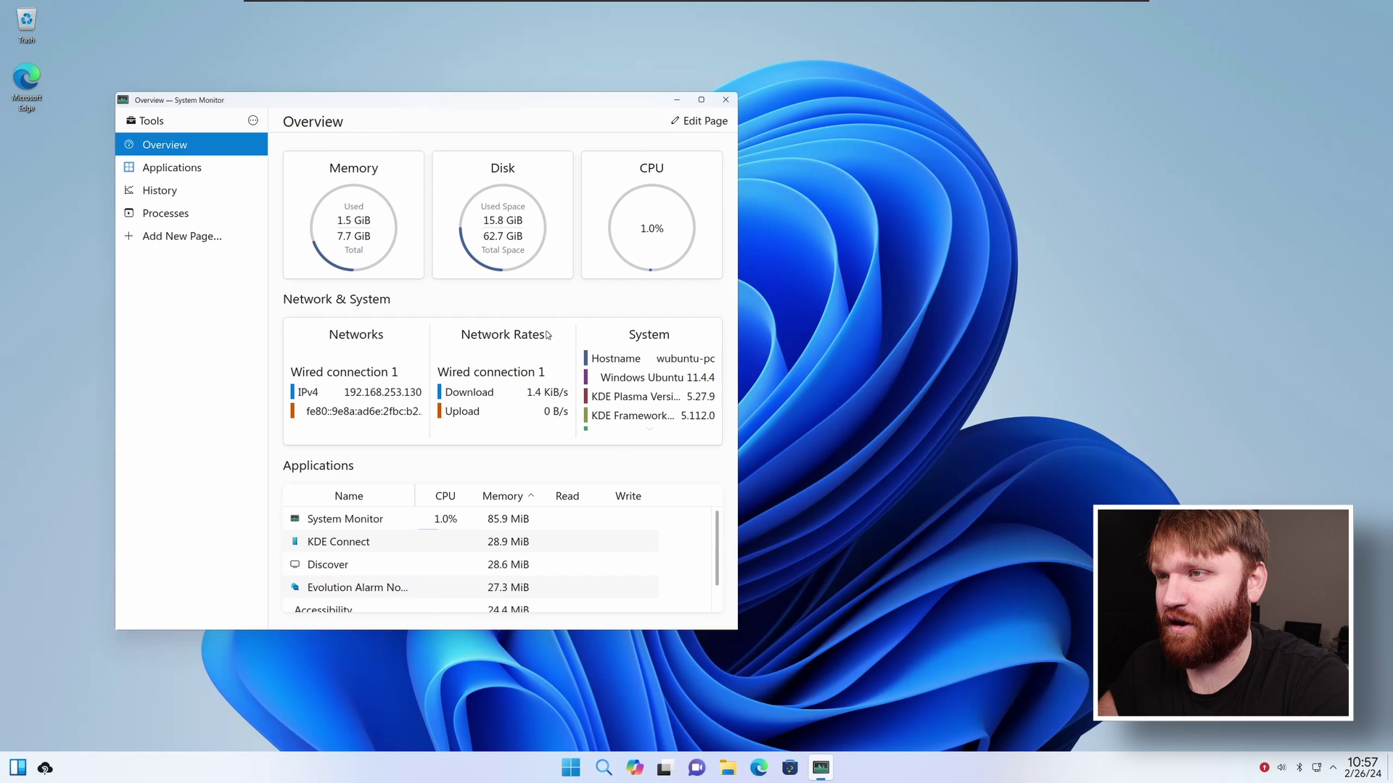
Close System Monitor, launch Edge, and finish its first-run setup without sending diagnostic data
click(724, 100)
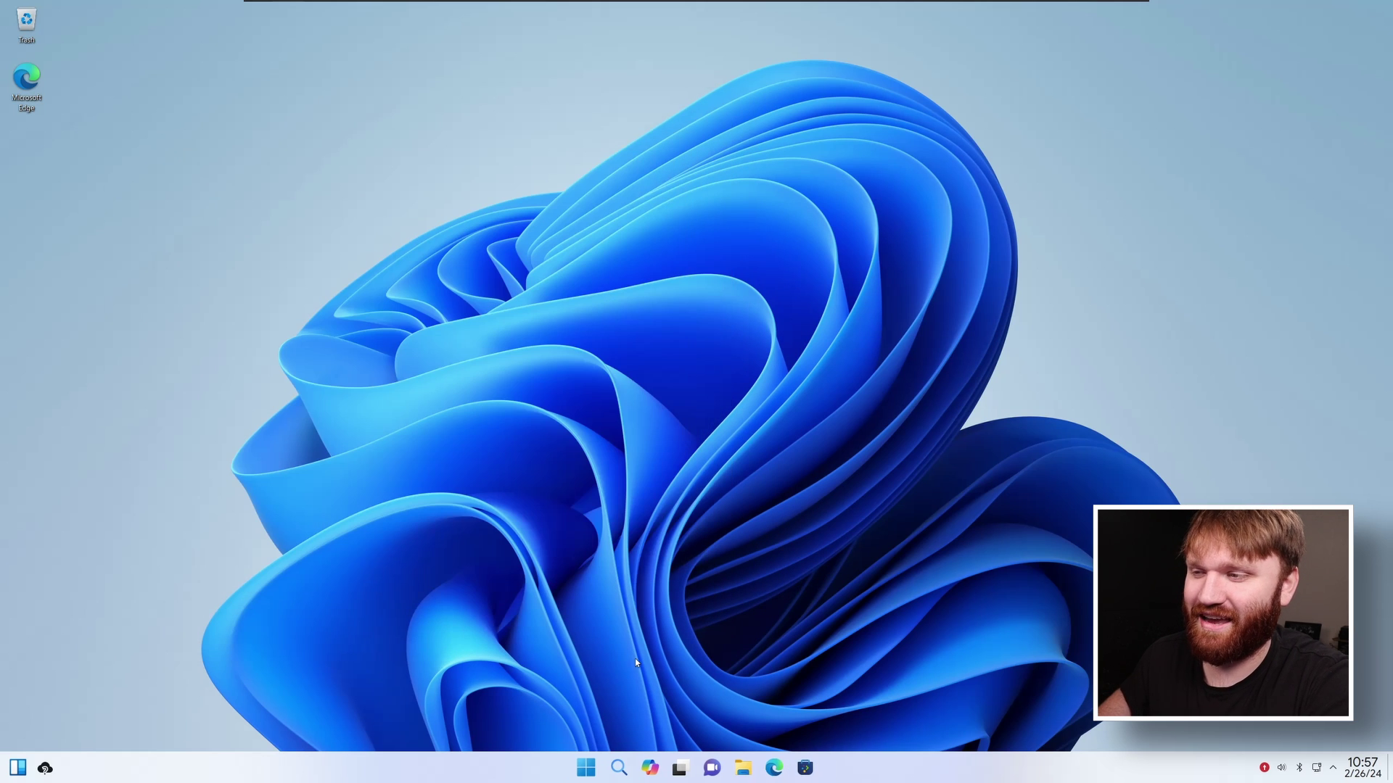
click(580, 771)
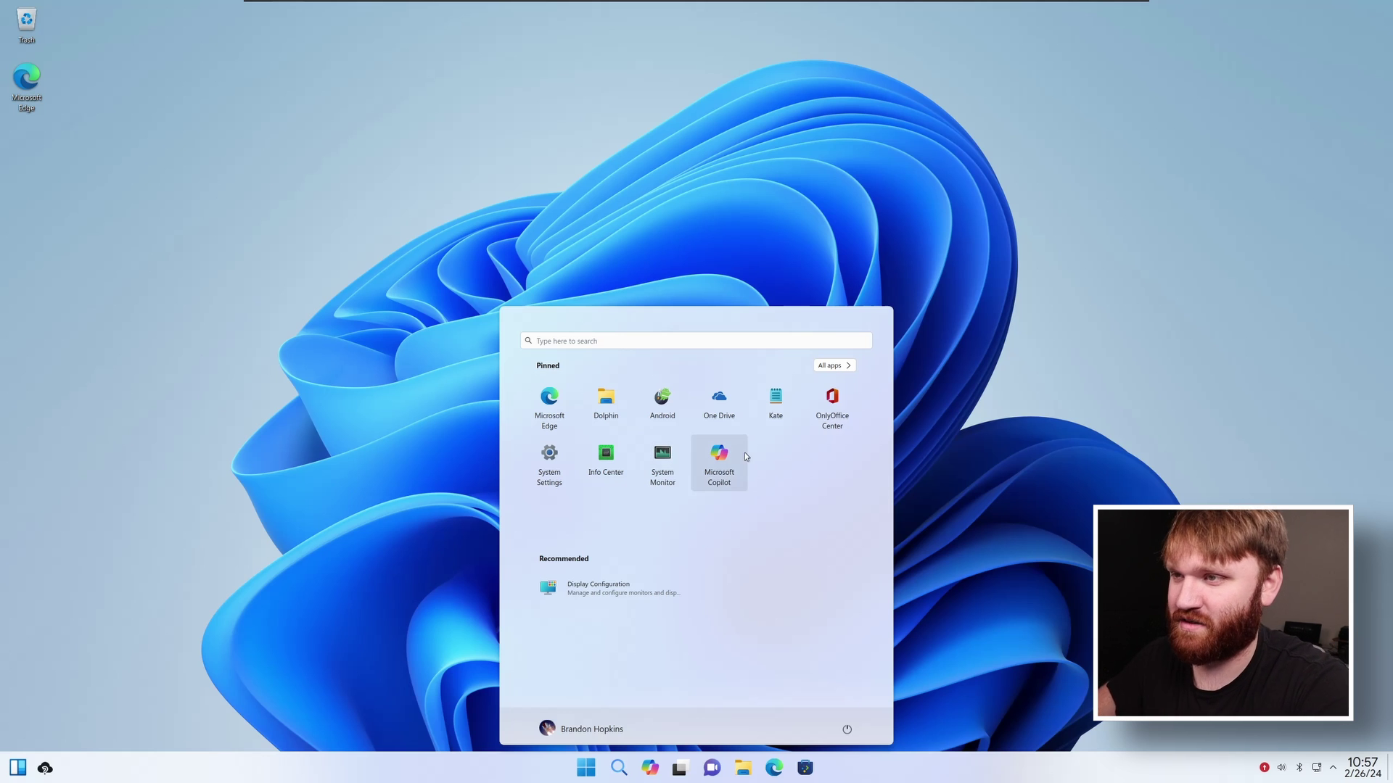
click(544, 403)
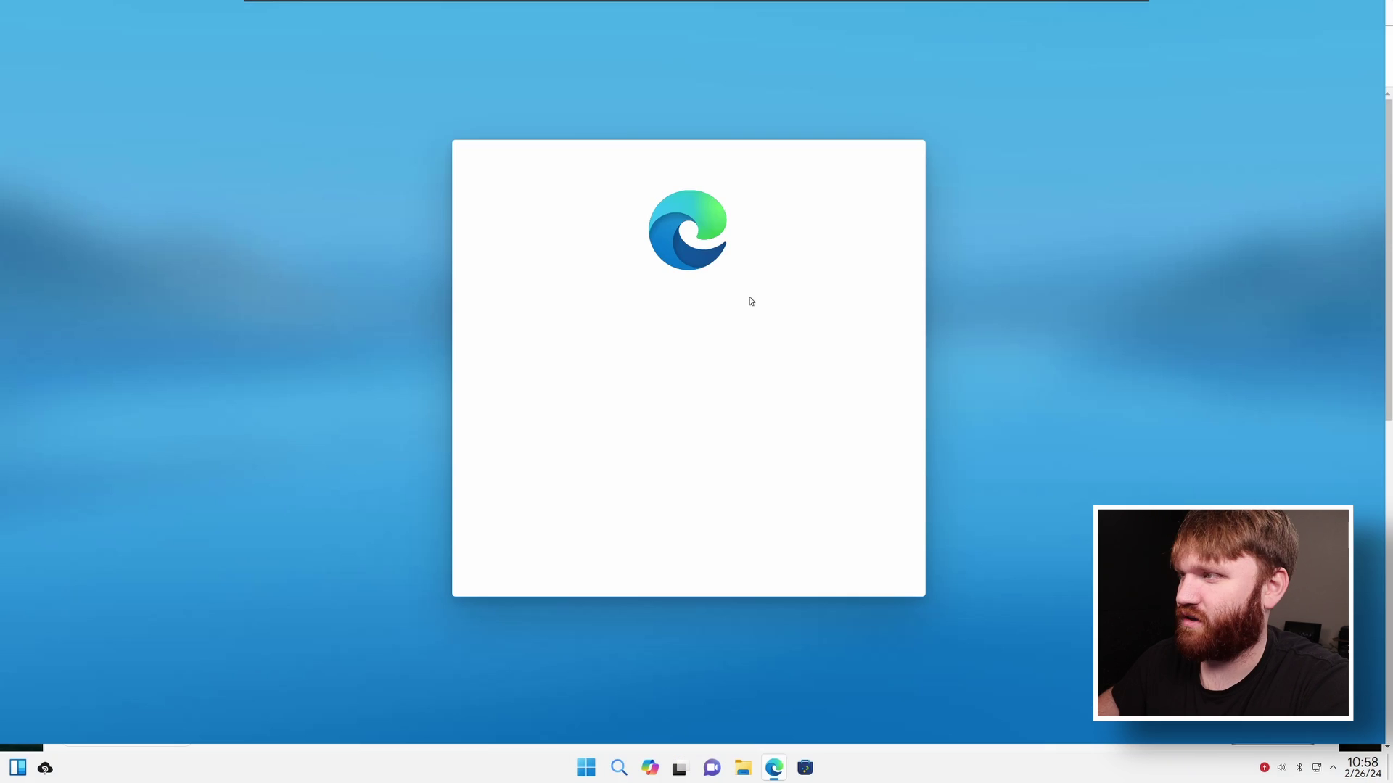
click(546, 438)
click(705, 526)
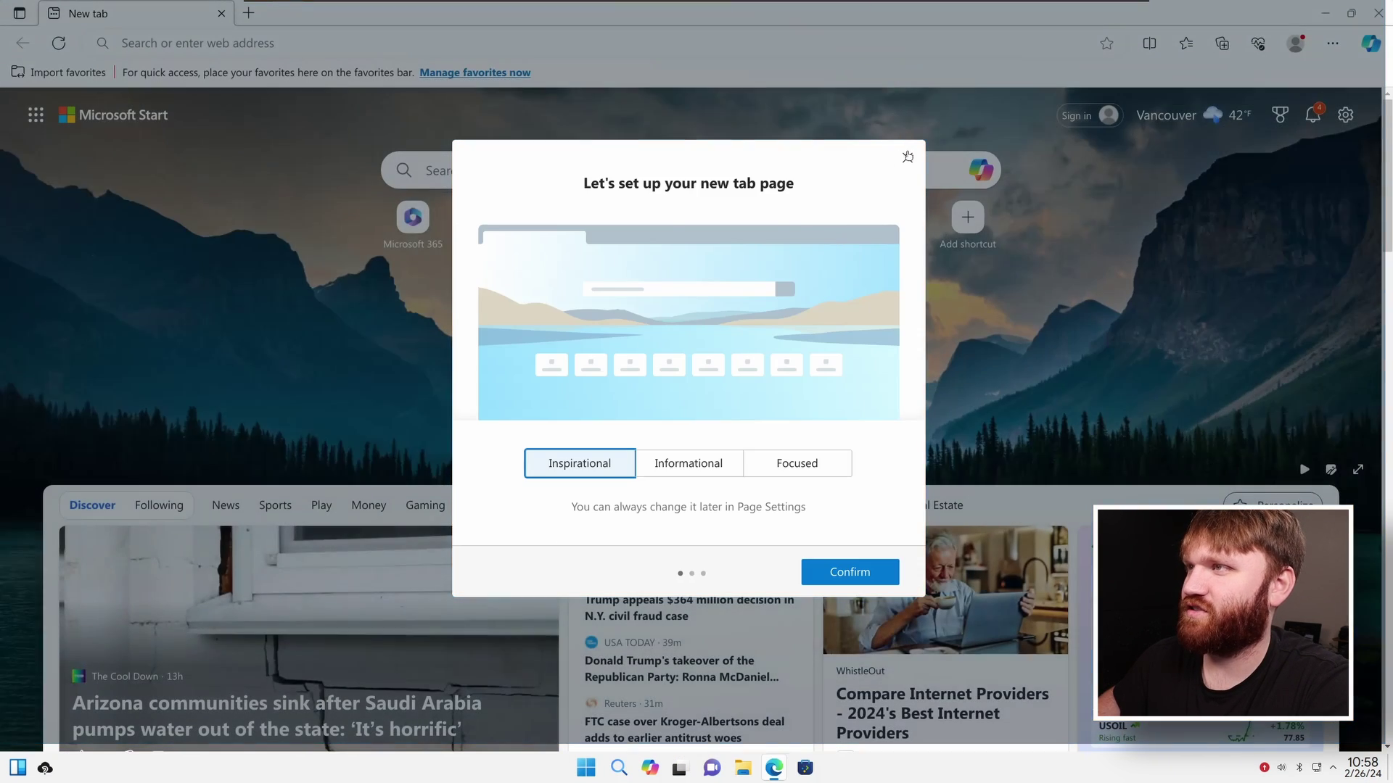
click(907, 158)
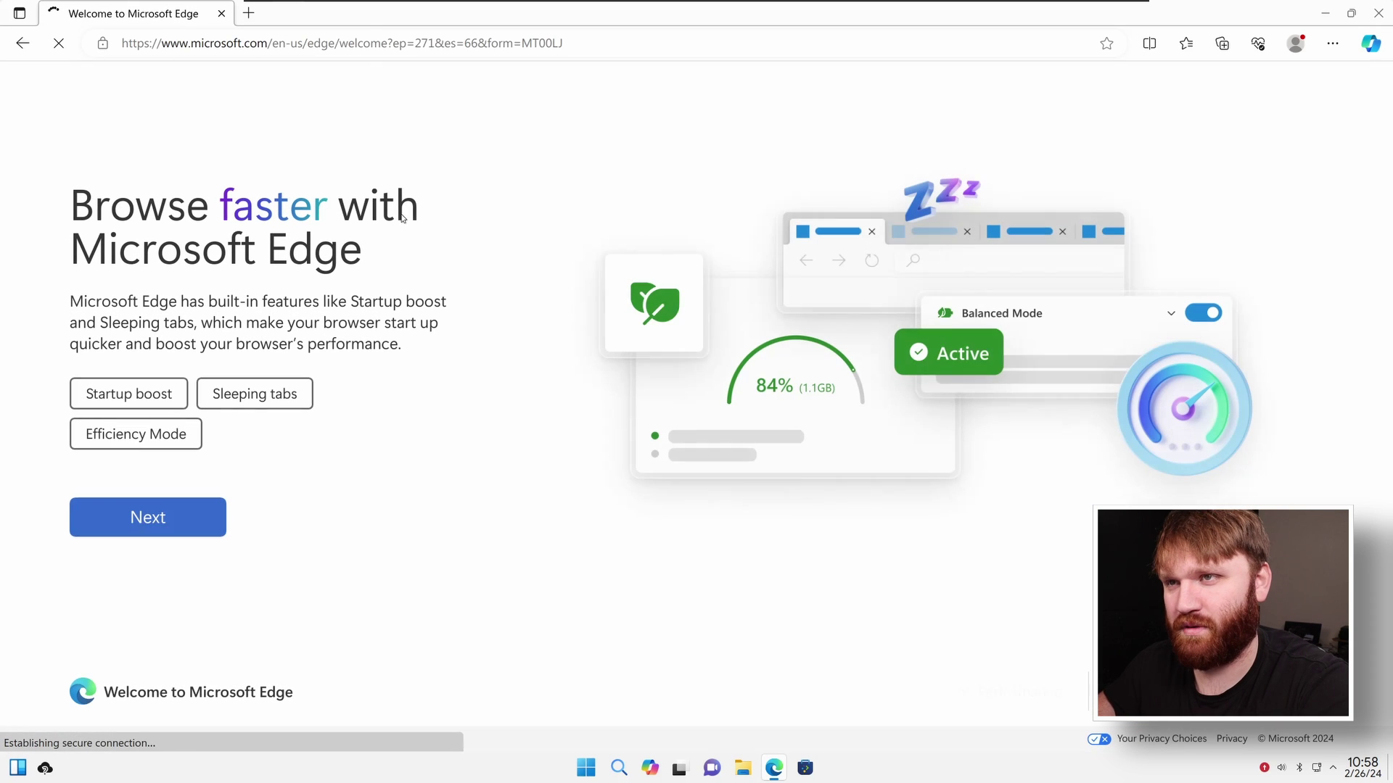
double_click(291, 22)
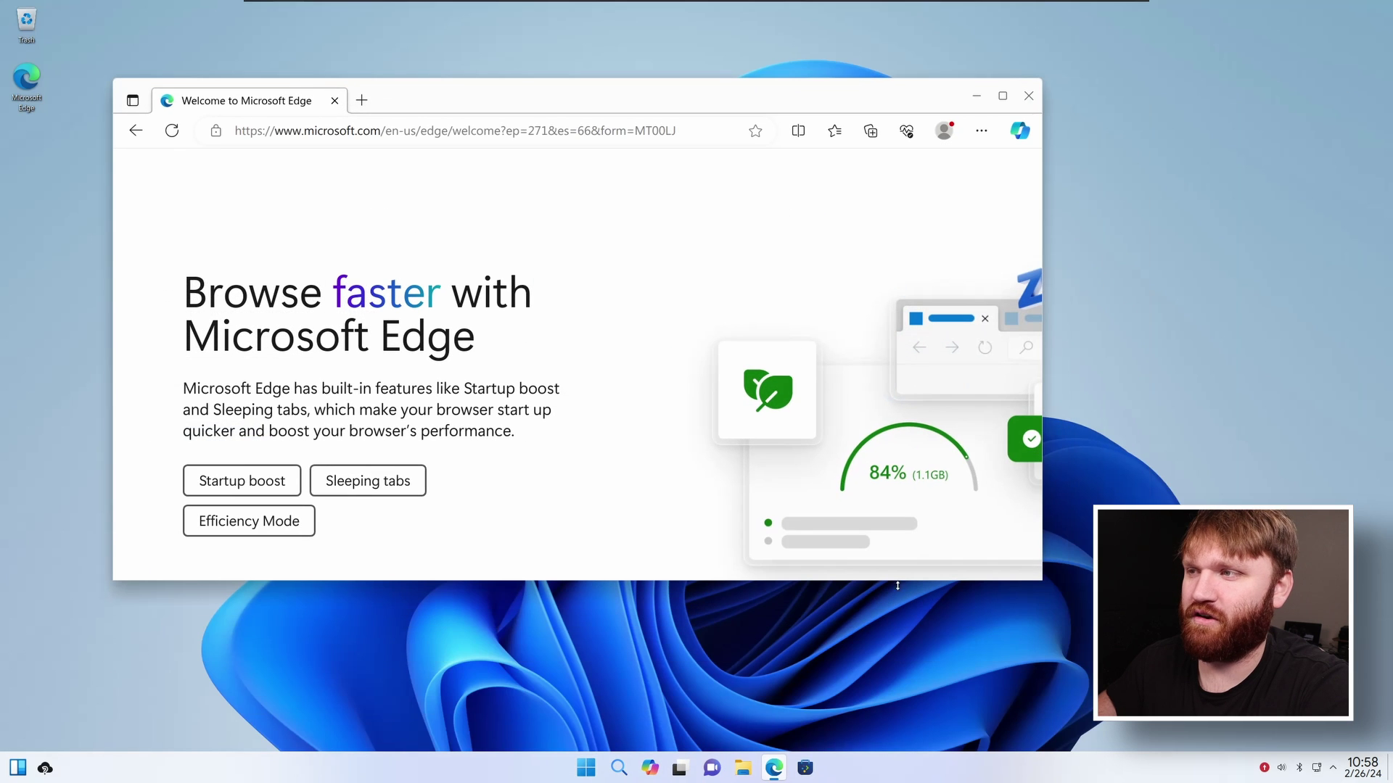
Search the web for notepad++ and open the Notepad++ v8.6.4 download page
click(364, 100)
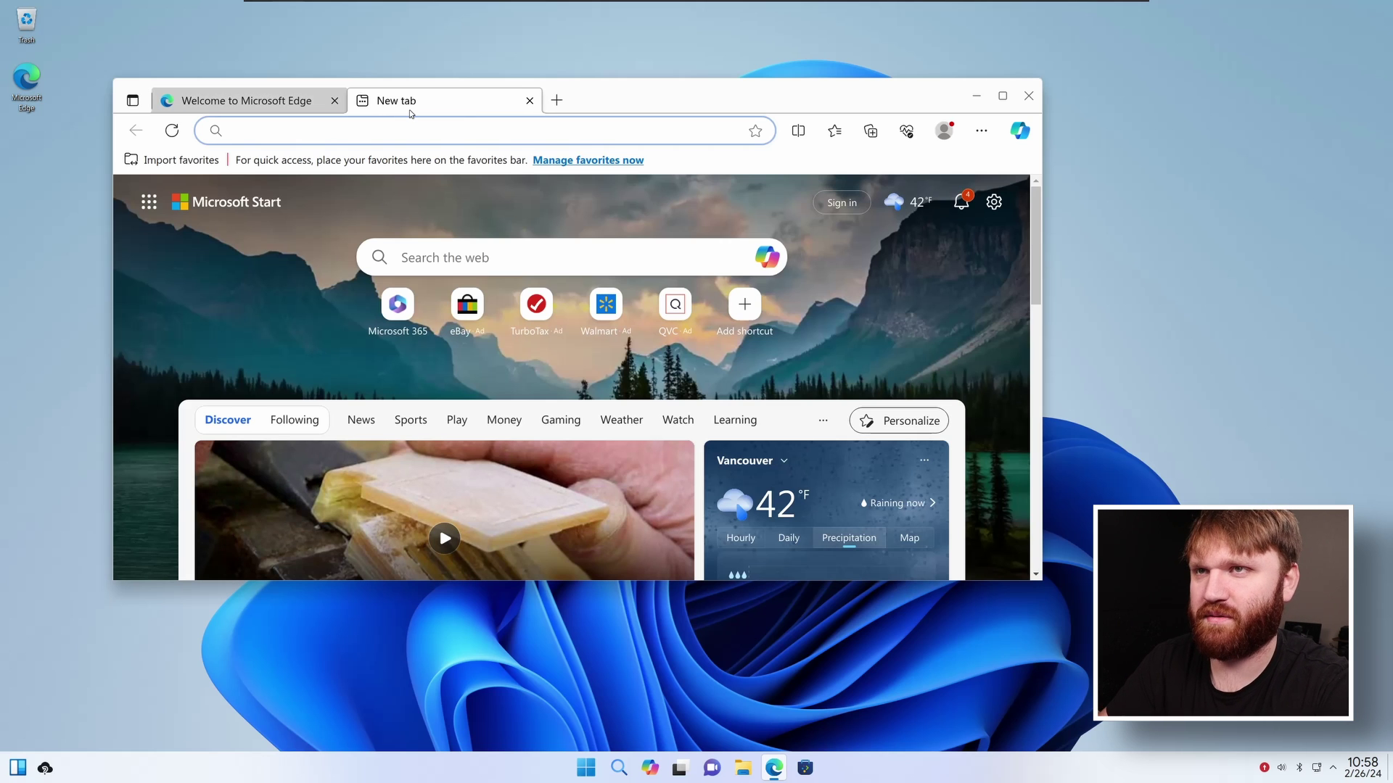
text(notepad++)
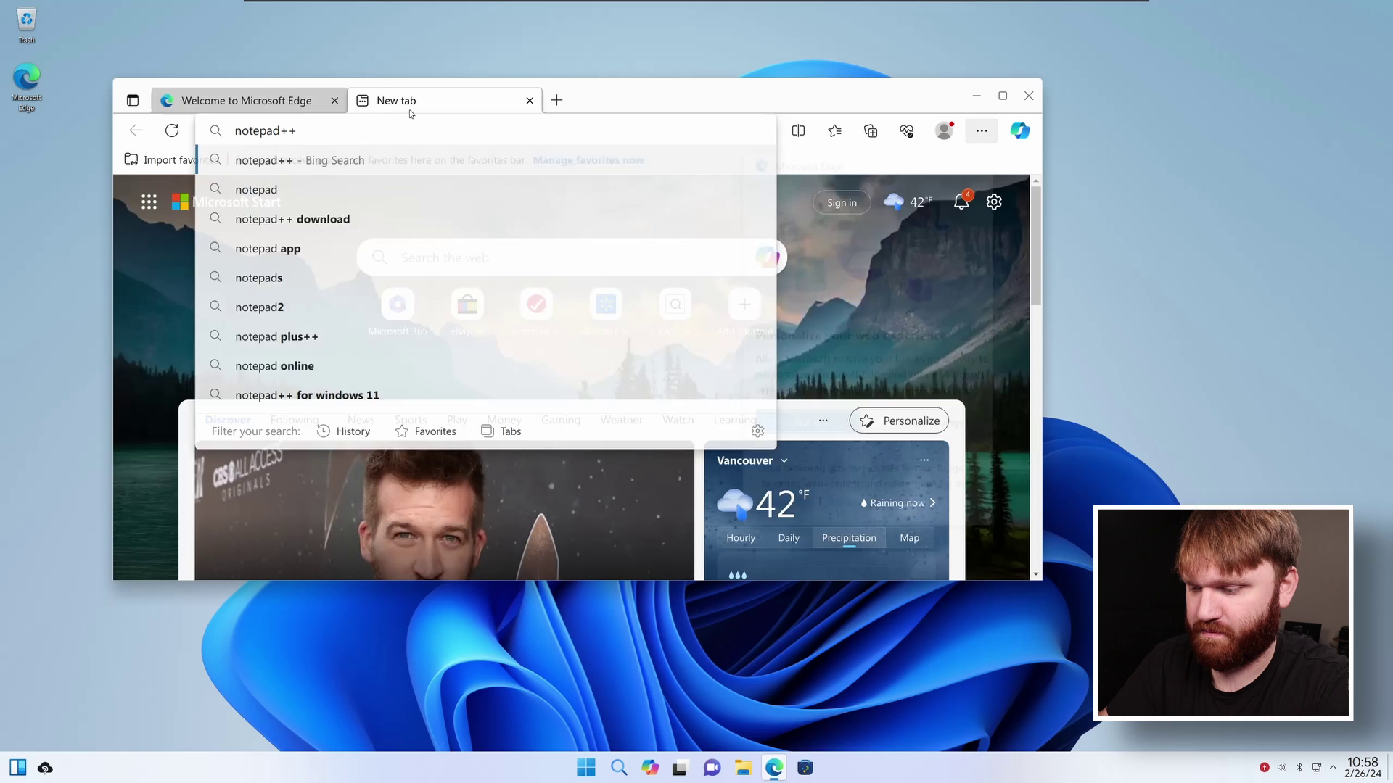
key(Return)
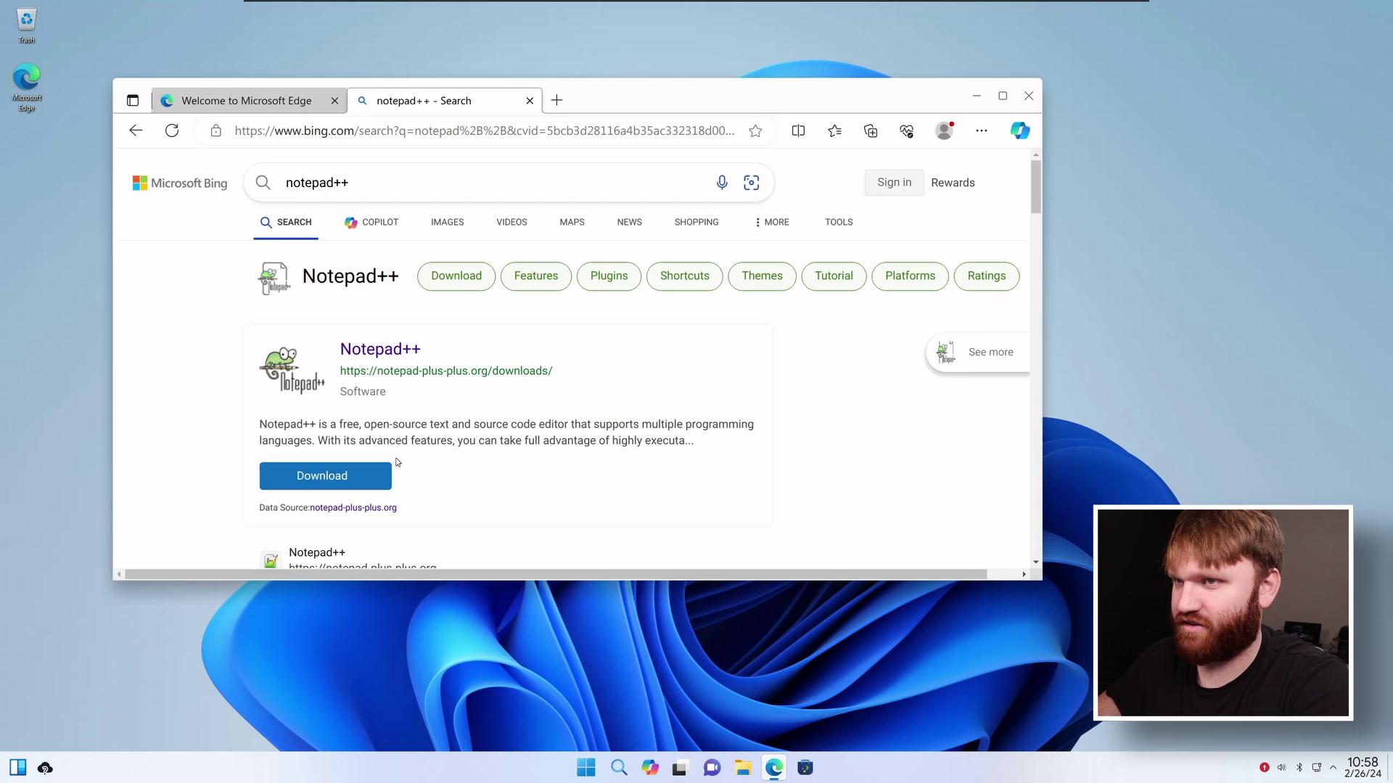
click(347, 479)
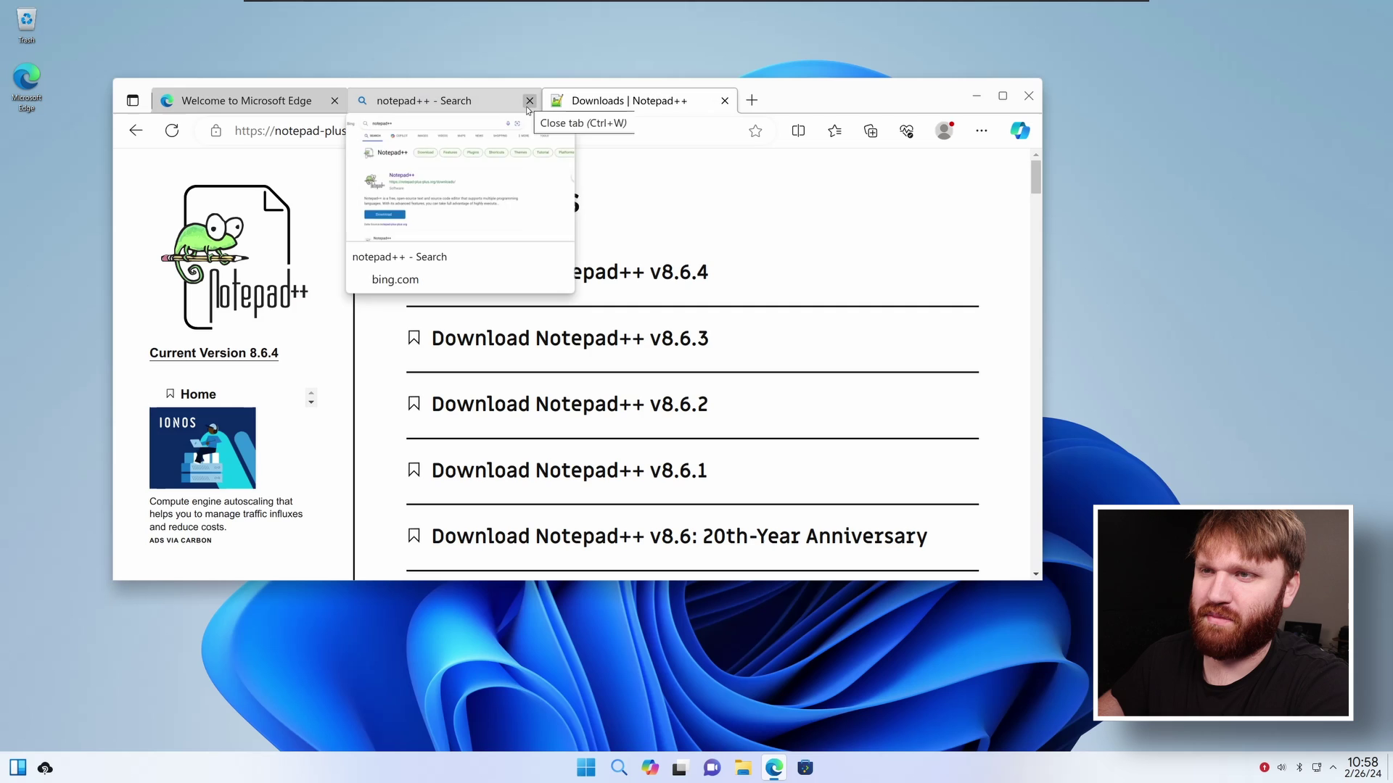
click(632, 274)
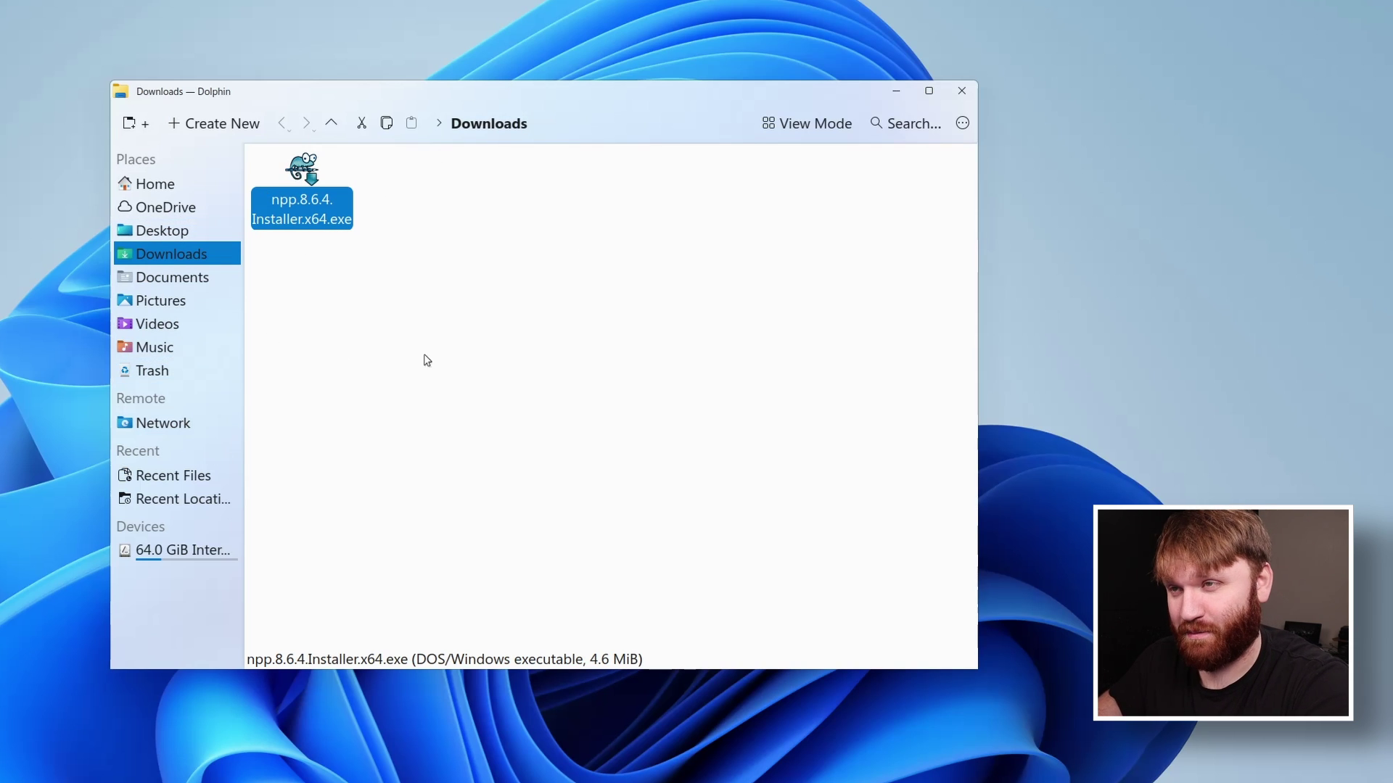
Run npp.8.6.4.Installer.x64.exe from the Downloads folder under Wine
click(594, 251)
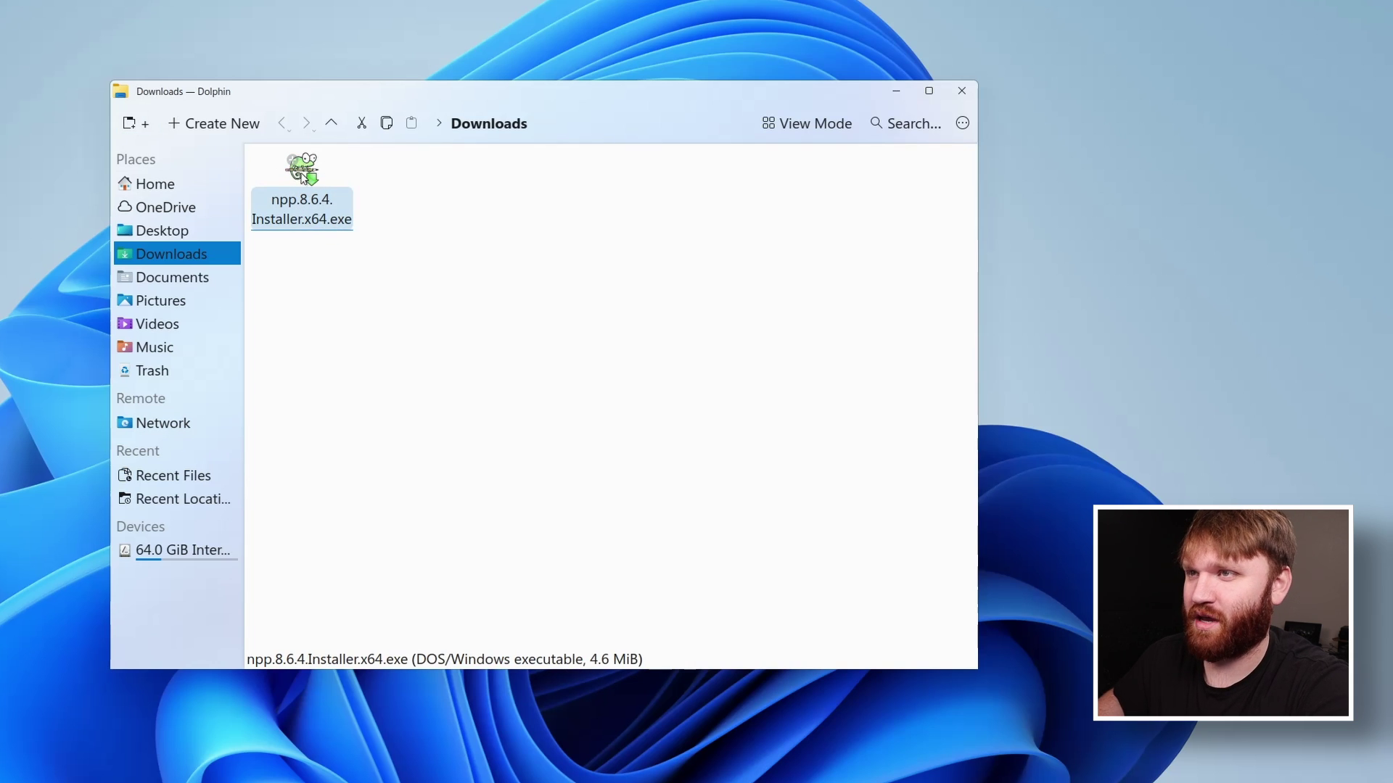
double_click(304, 177)
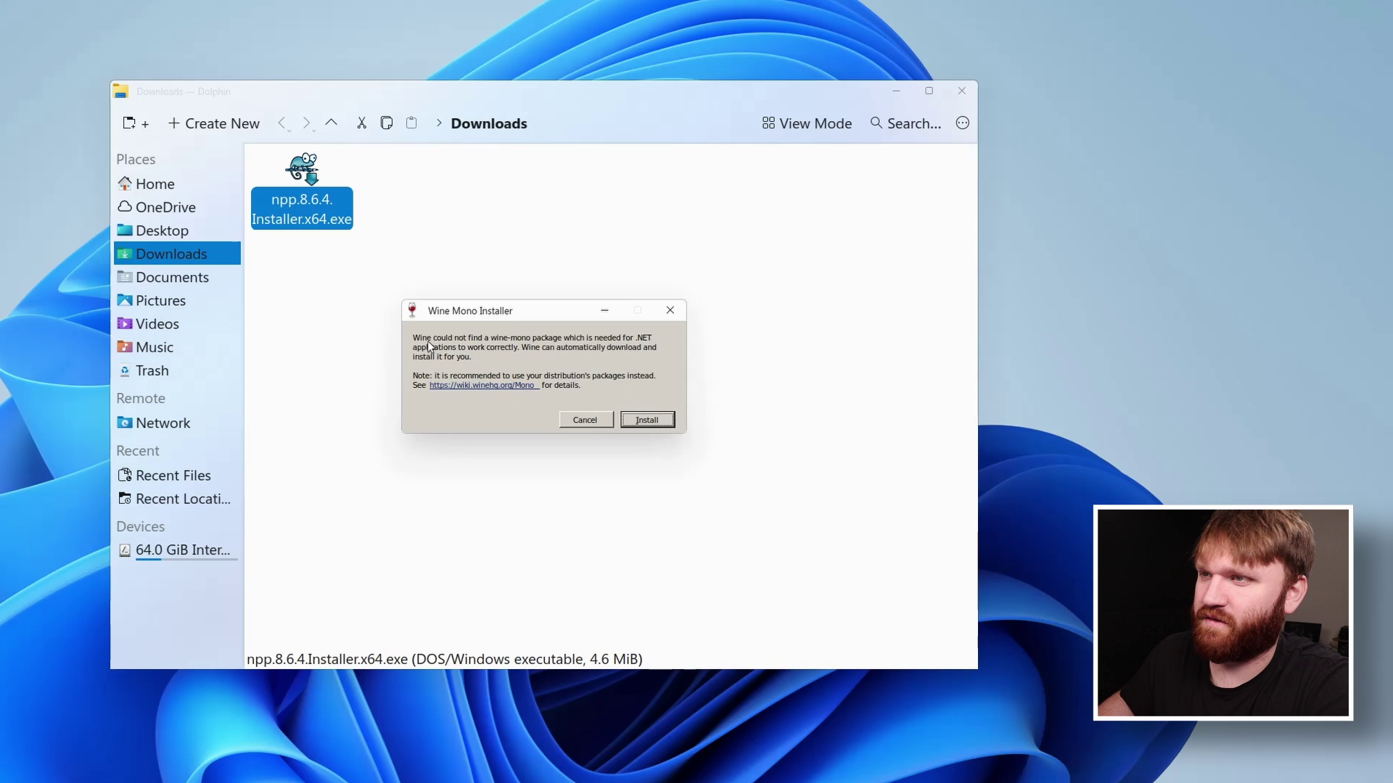
Install the wine-mono package from the Wine Mono Installer prompt
click(629, 423)
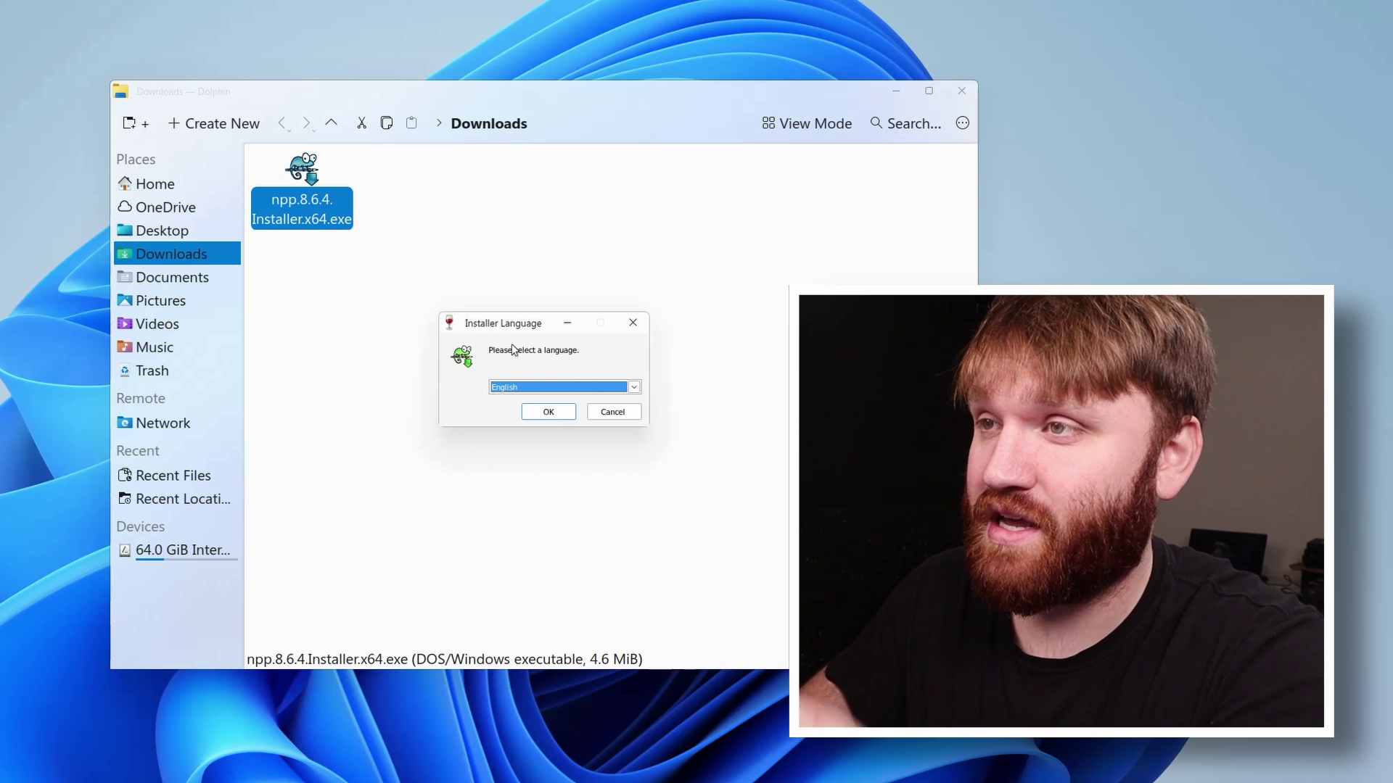
Install Notepad++ in English with default location and components, plus a desktop shortcut
click(547, 410)
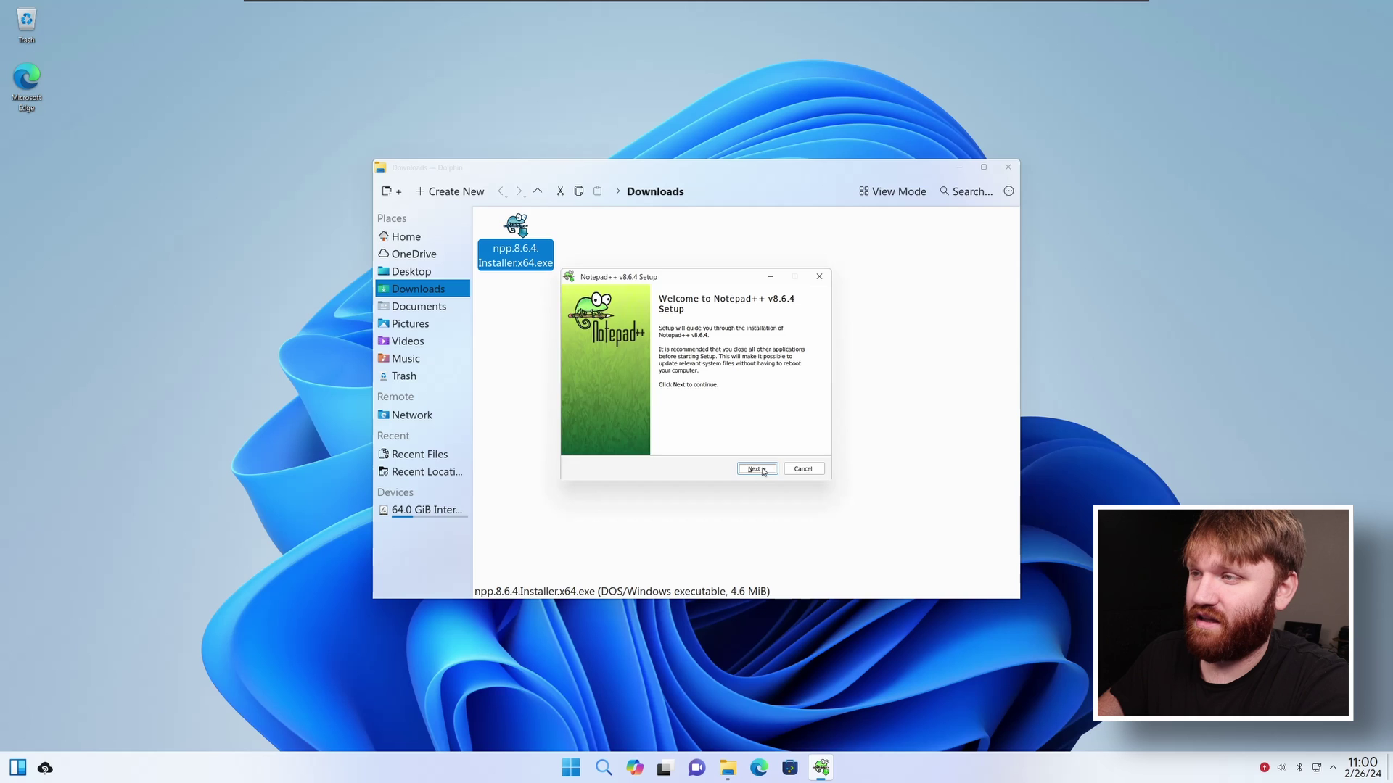
click(757, 468)
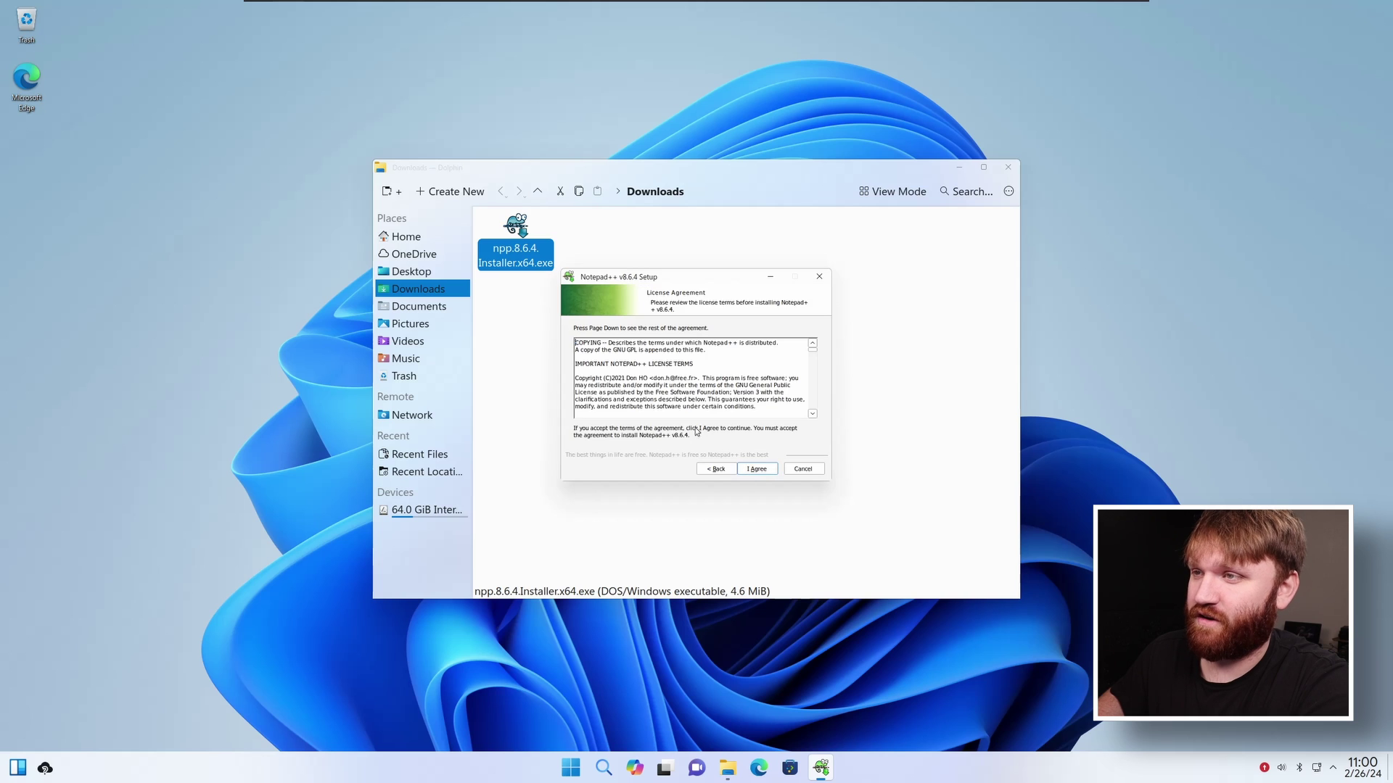
click(753, 471)
click(753, 472)
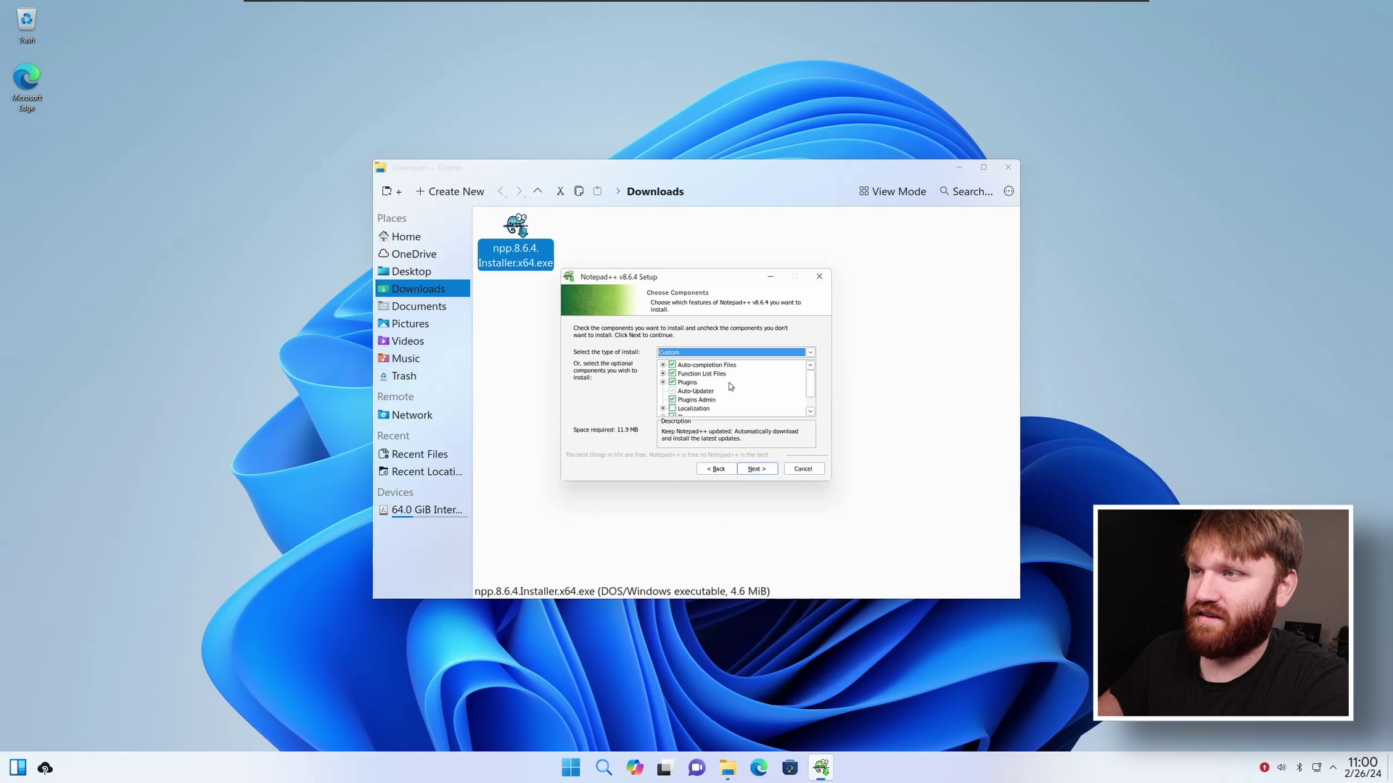
click(756, 469)
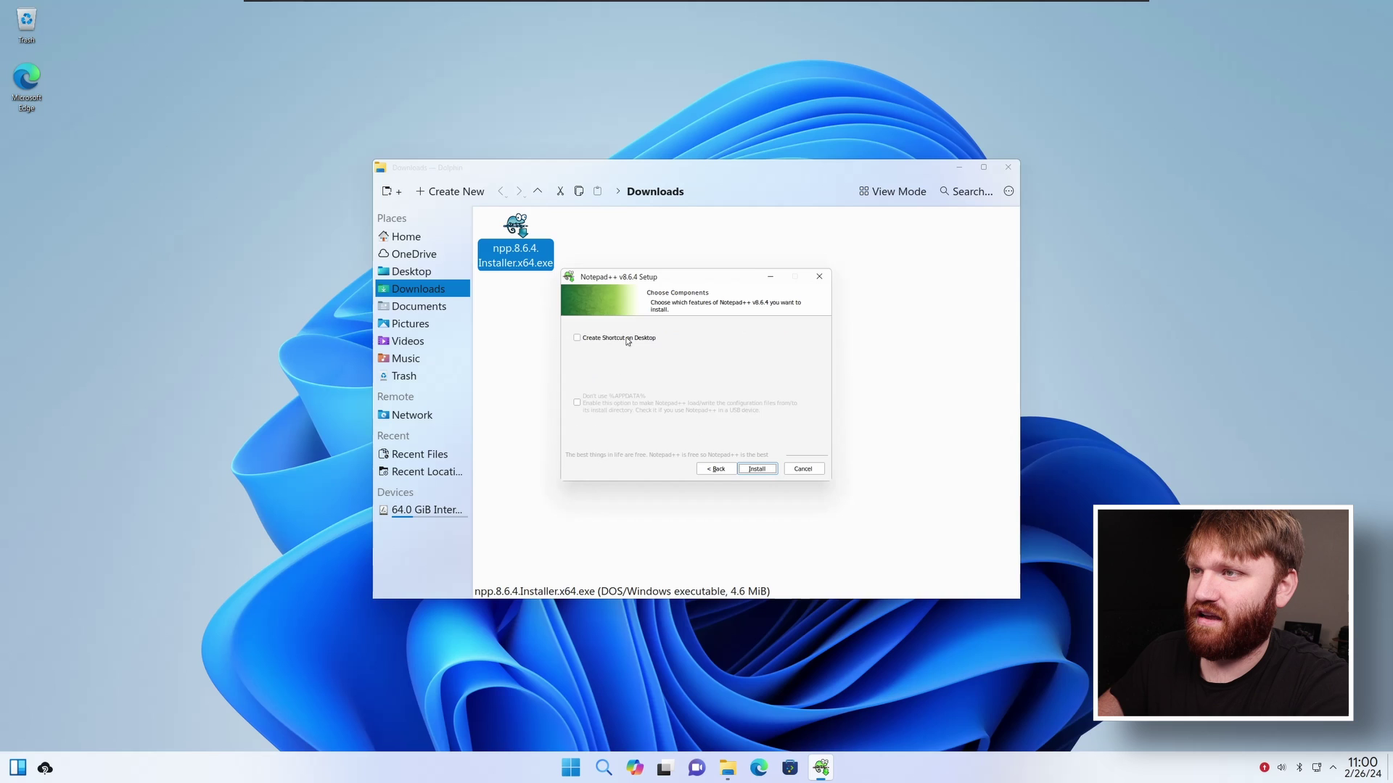
click(577, 338)
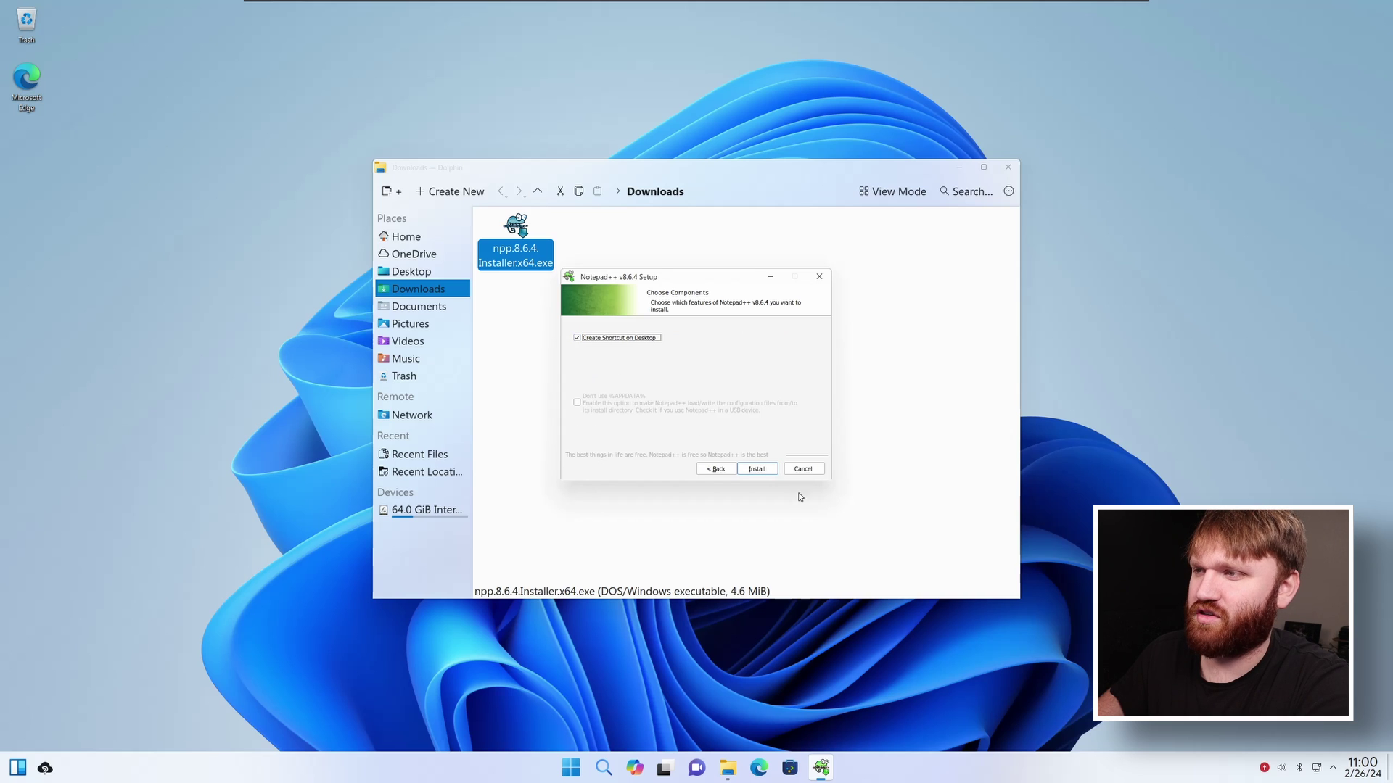
click(755, 469)
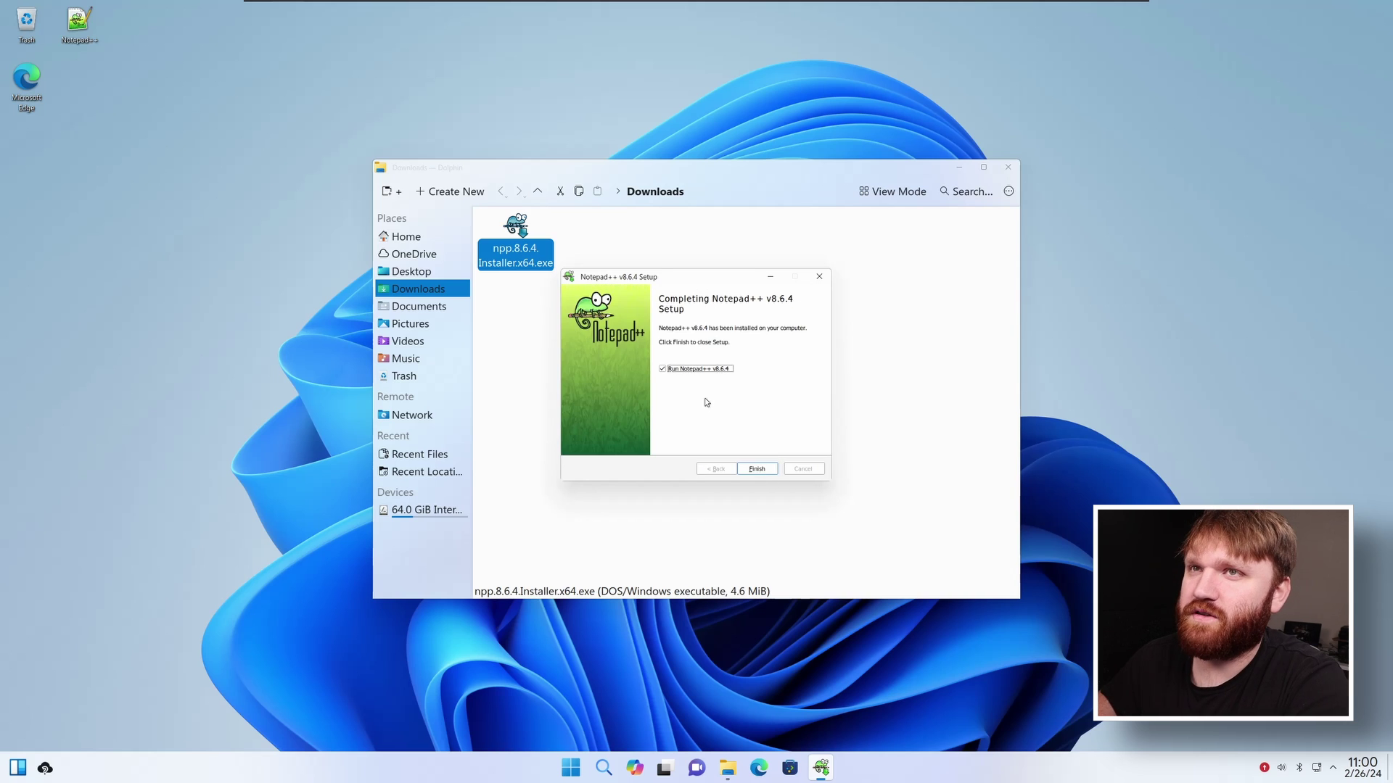
Place the Notepad++ desktop shortcut below the Edge icon and finish setup
drag(75, 29, 28, 142)
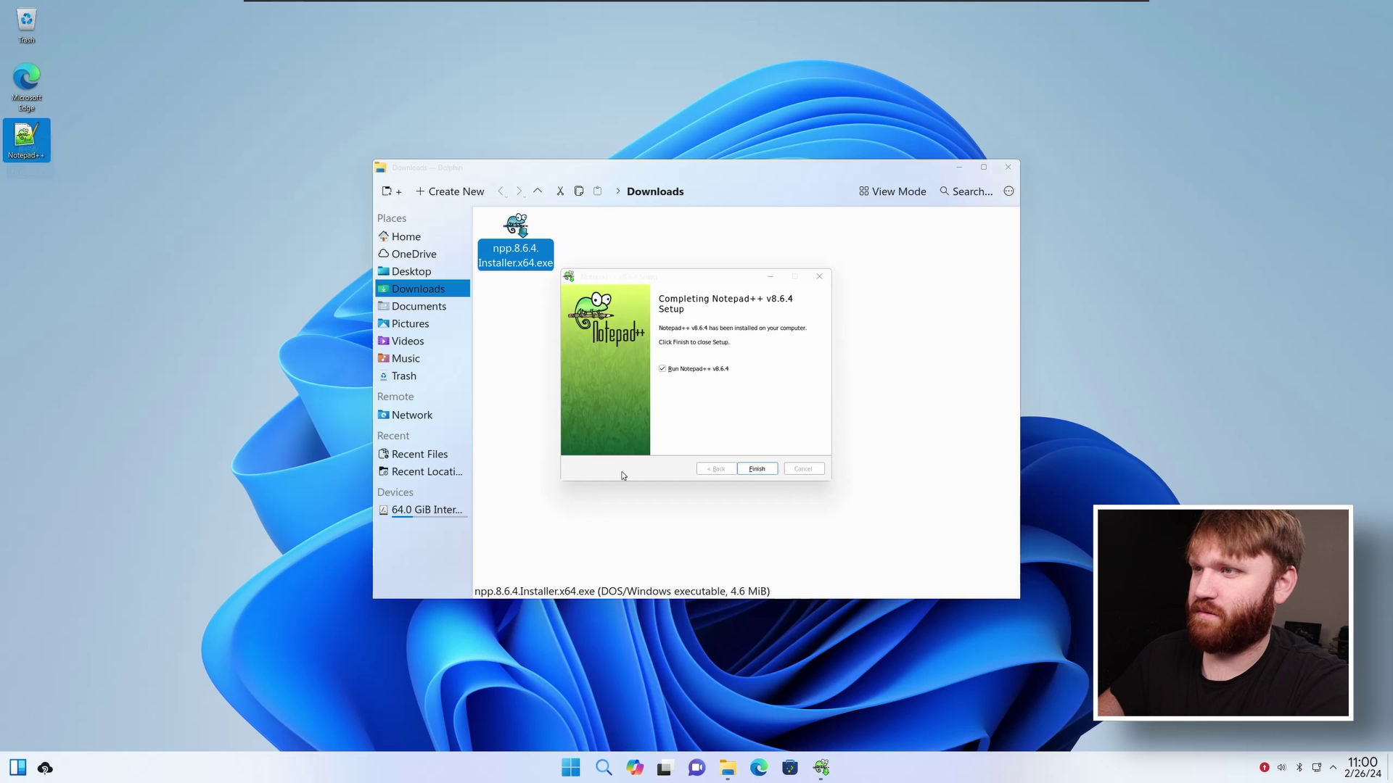
click(770, 399)
click(758, 469)
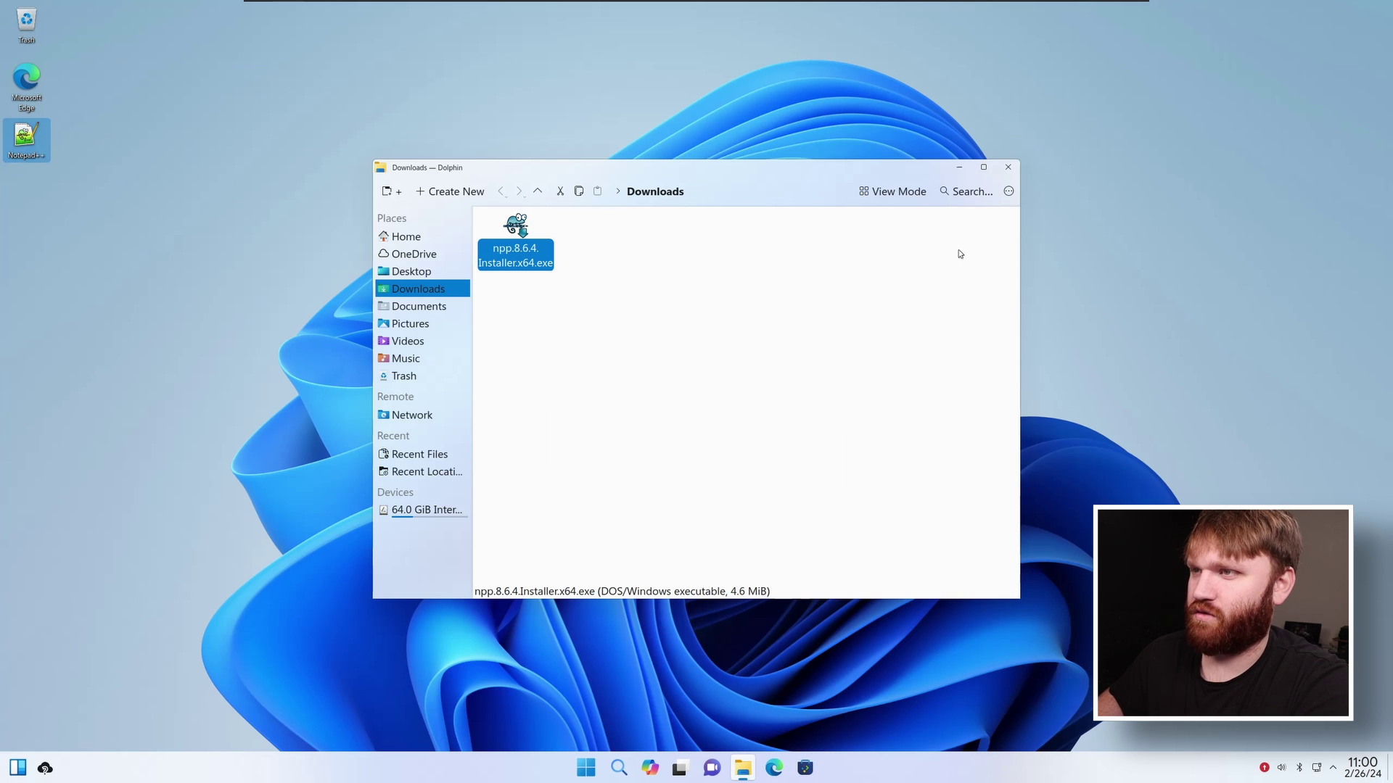
Save the empty Notepad++ document as new 1.txt in Documents via File > Save As
click(1007, 167)
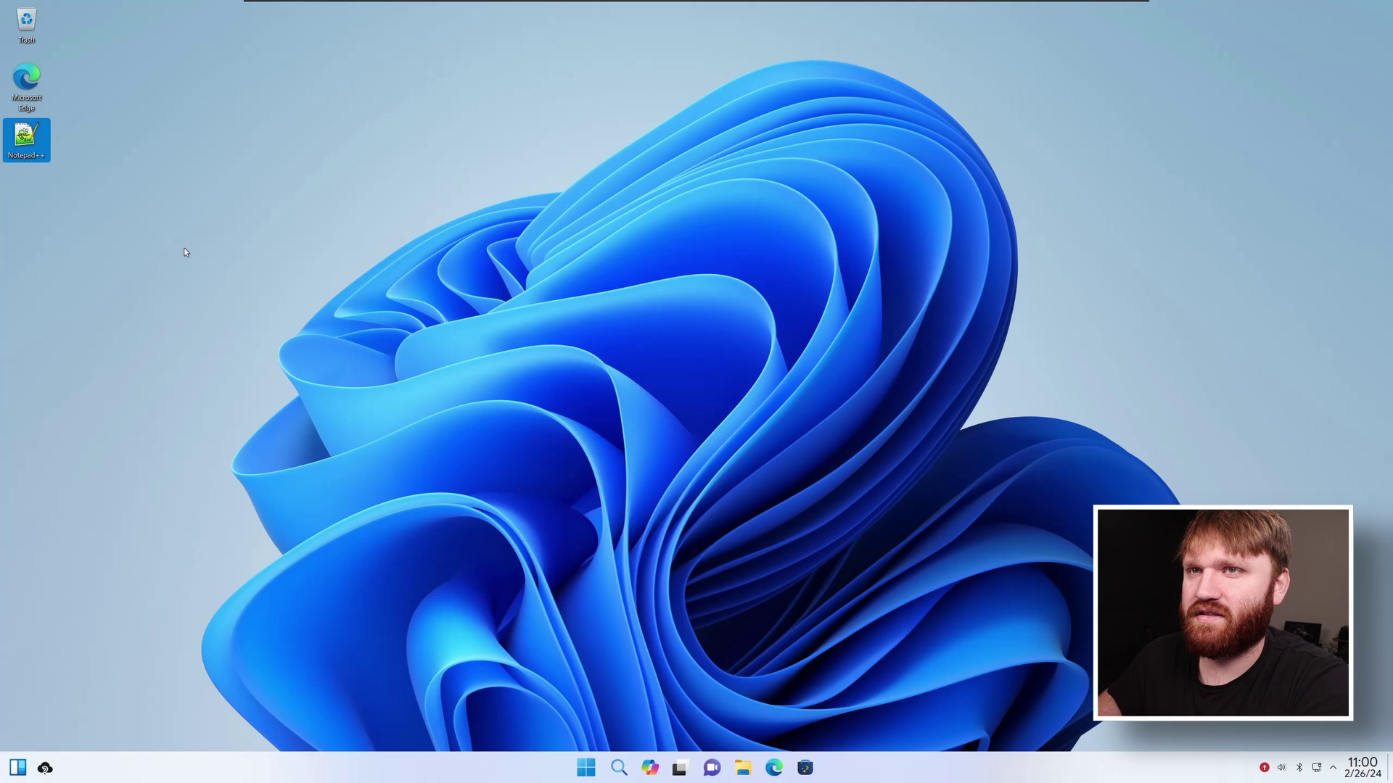
drag(273, 14, 633, 172)
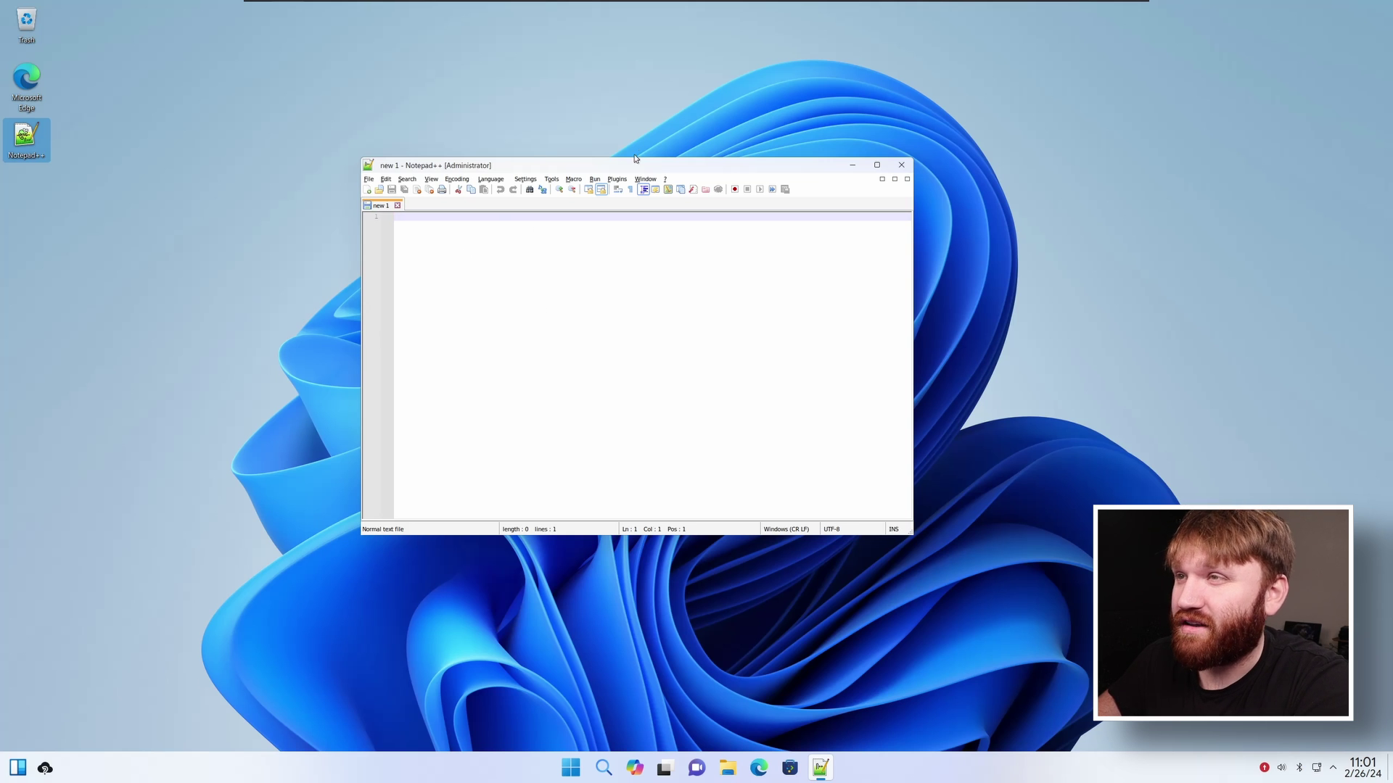
click(369, 178)
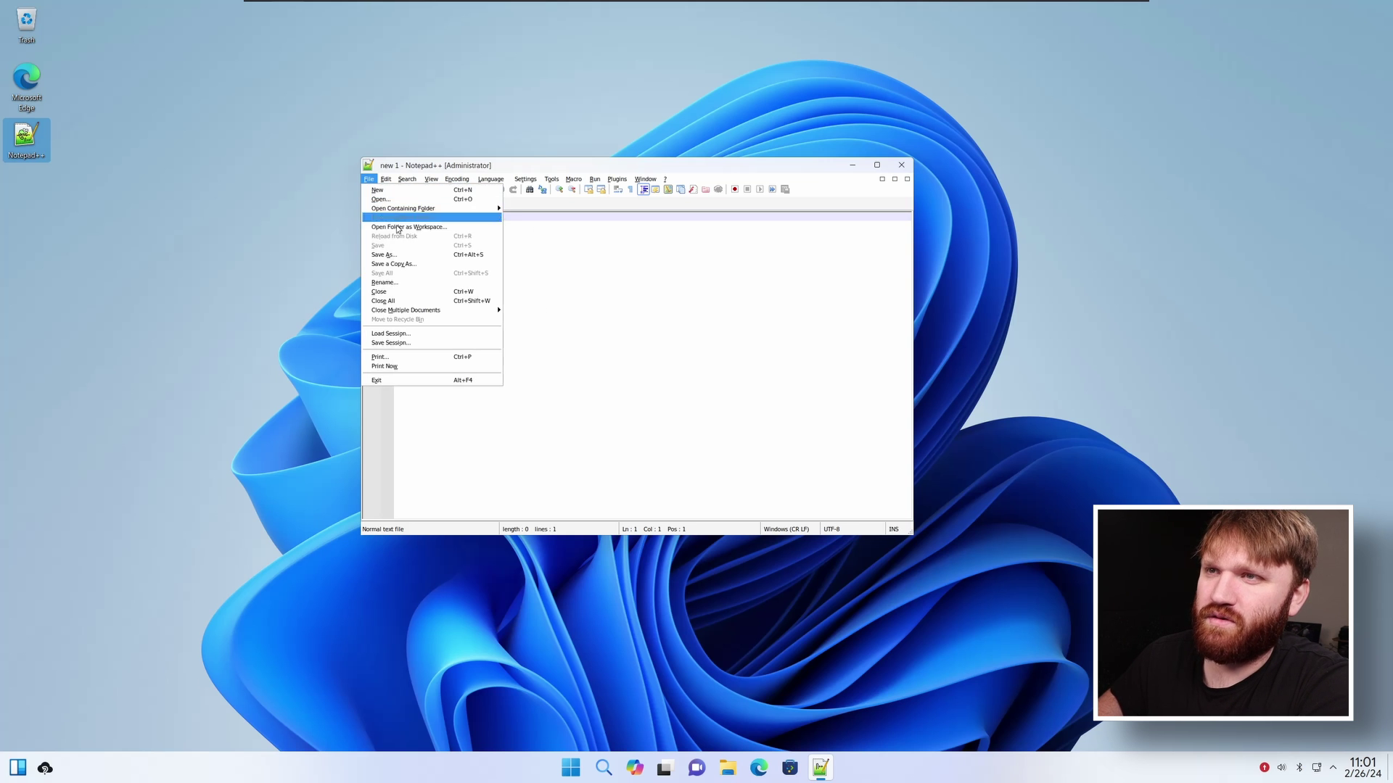
click(419, 255)
key(Return)
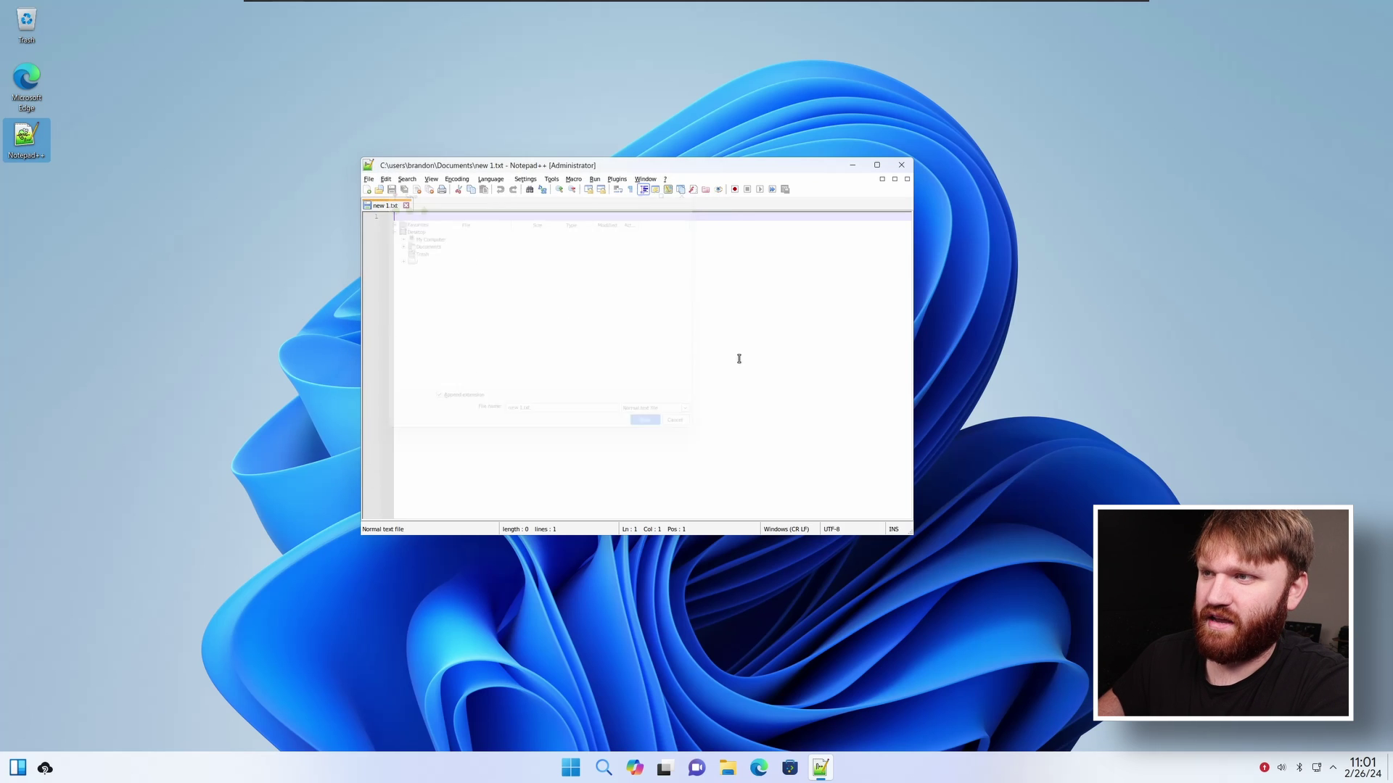
Close Notepad++, confirm new 1.txt (0 B) is in Documents, and close Dolphin
click(902, 165)
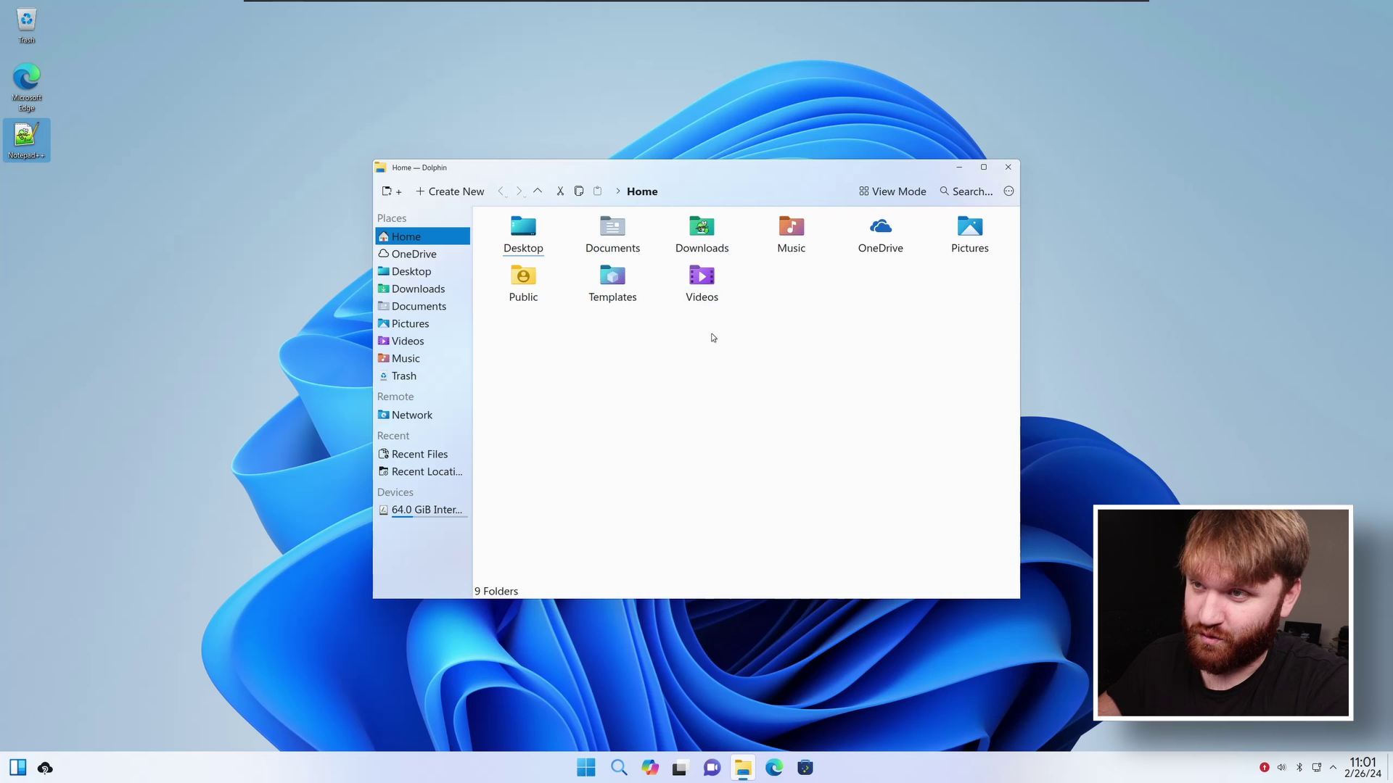
click(617, 228)
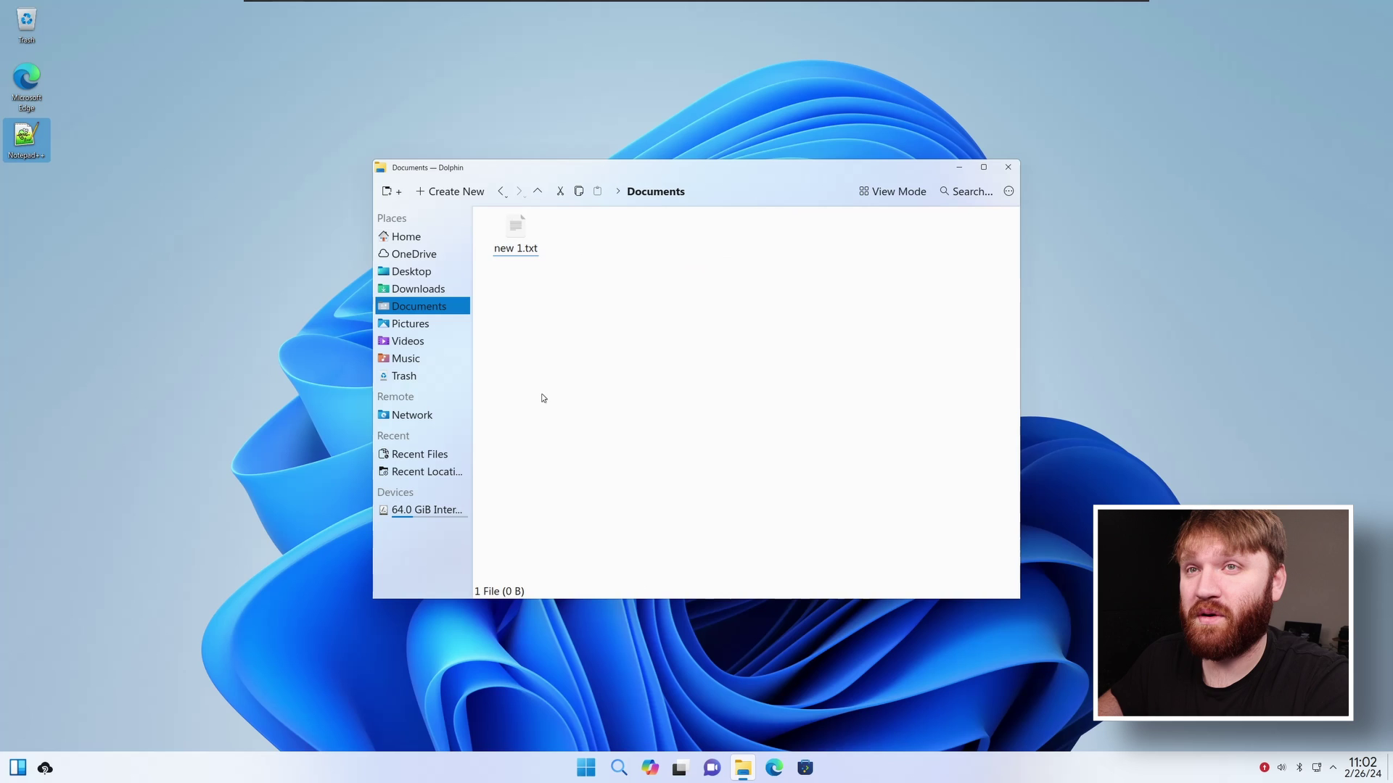
click(370, 51)
click(1008, 169)
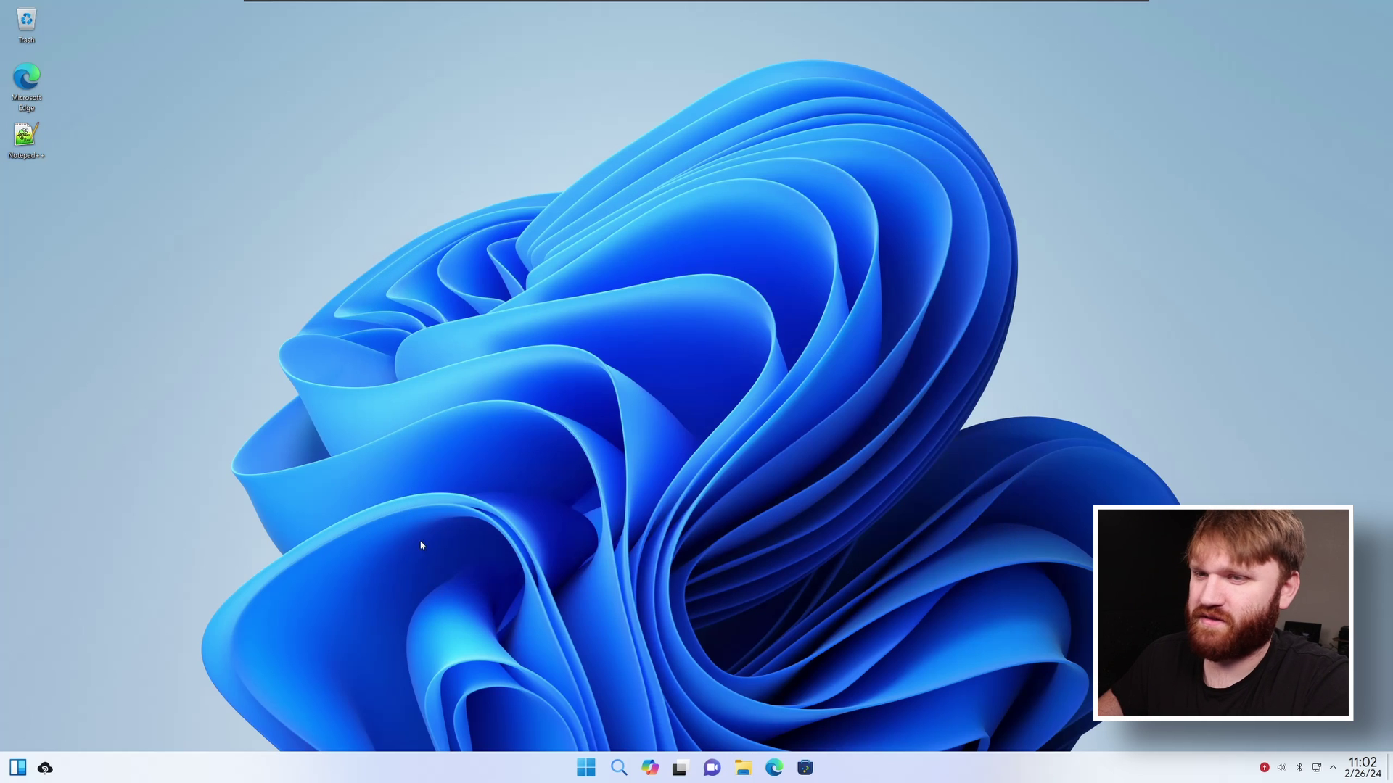
Set the weather widget's location to Vancouver and view its forecast
click(52, 770)
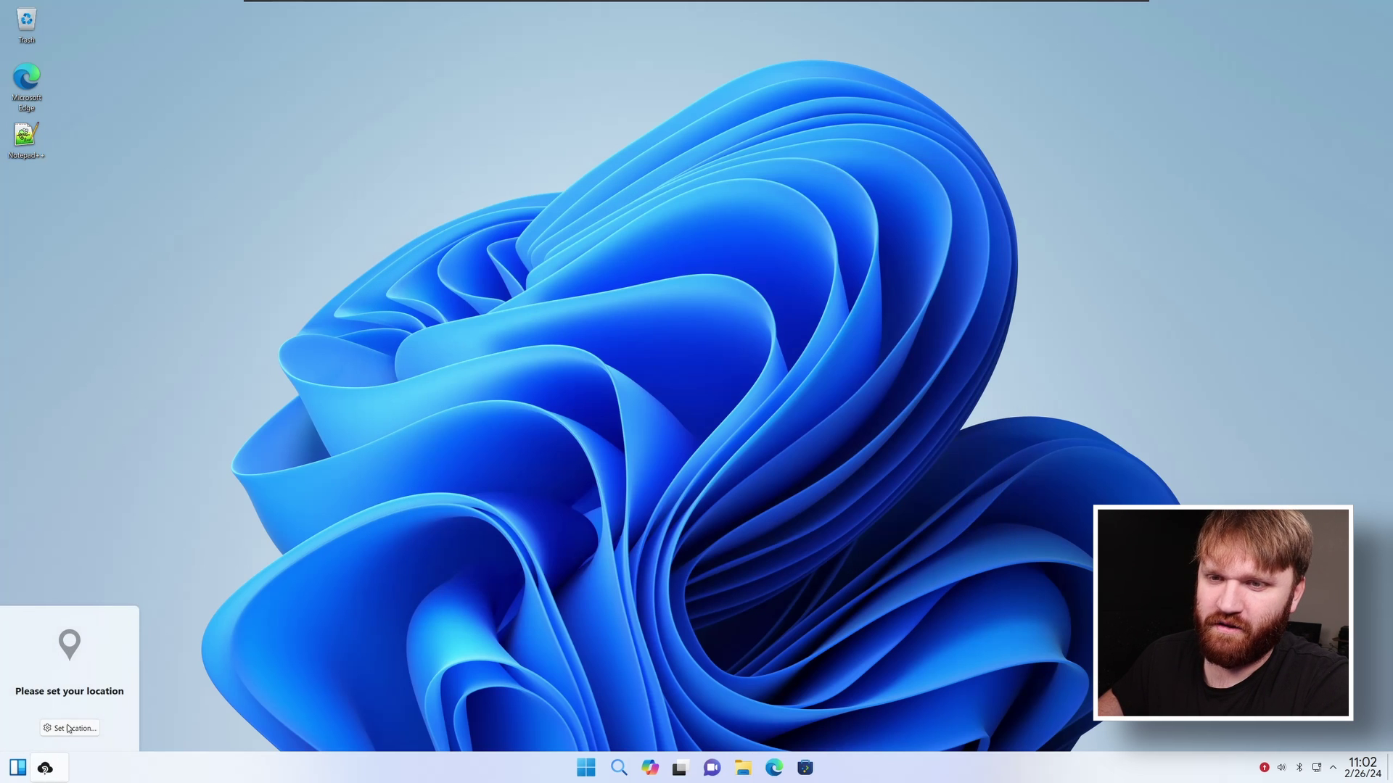
click(68, 728)
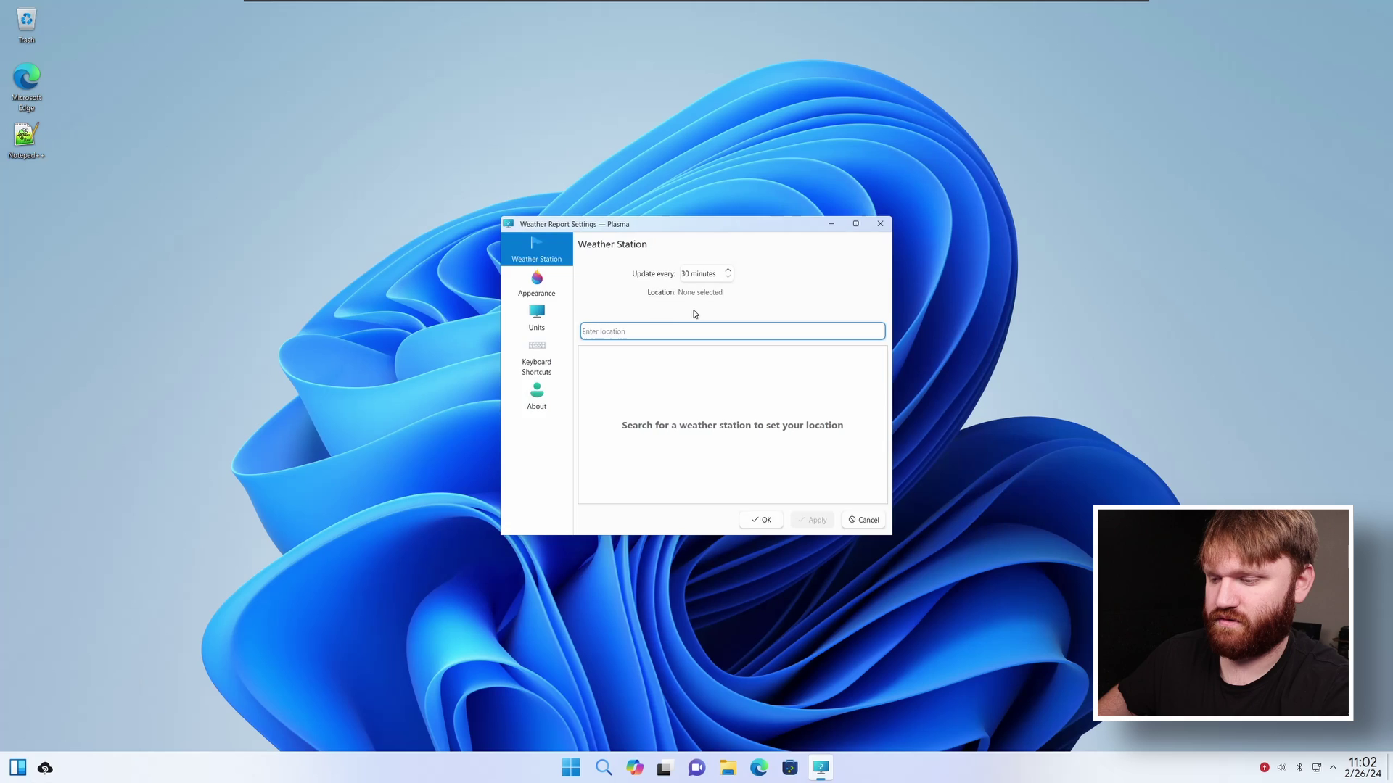
key(Escape)
click(45, 770)
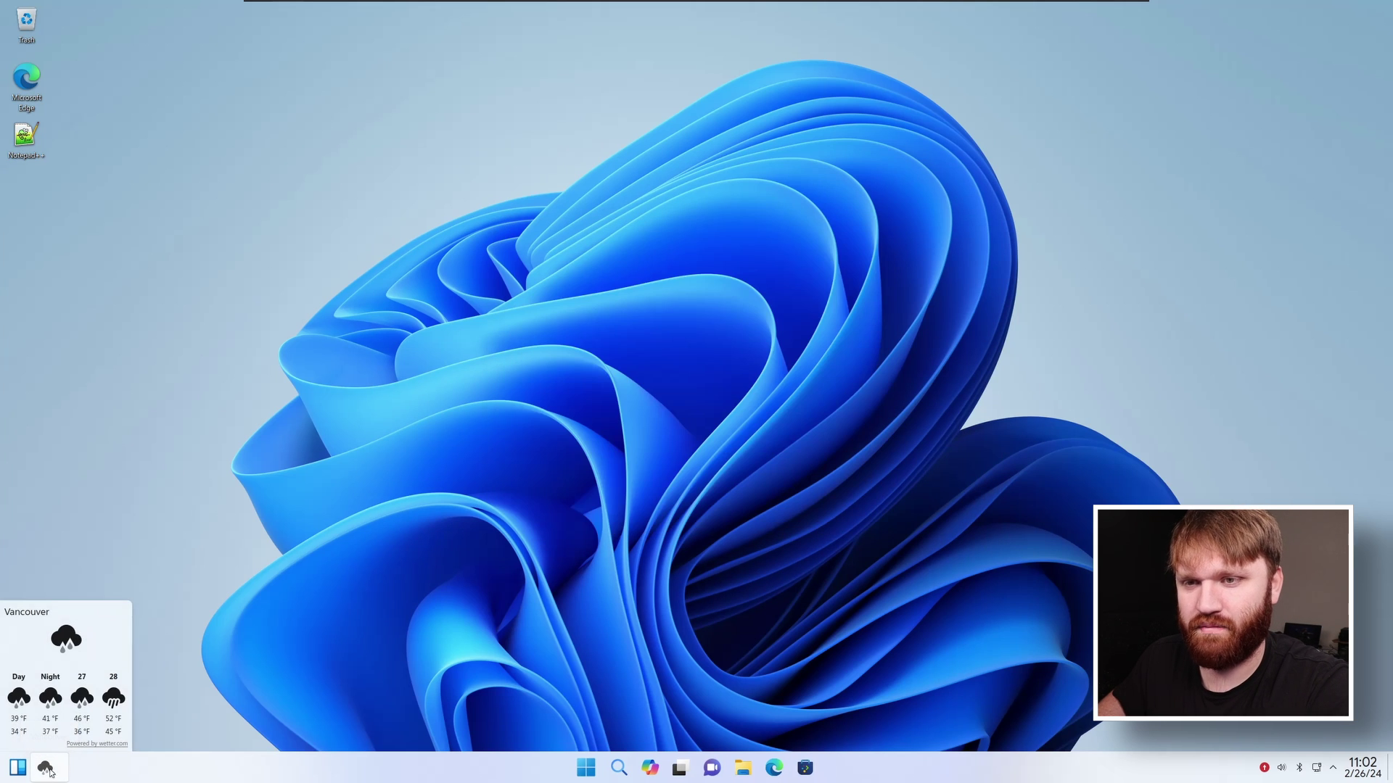
click(657, 522)
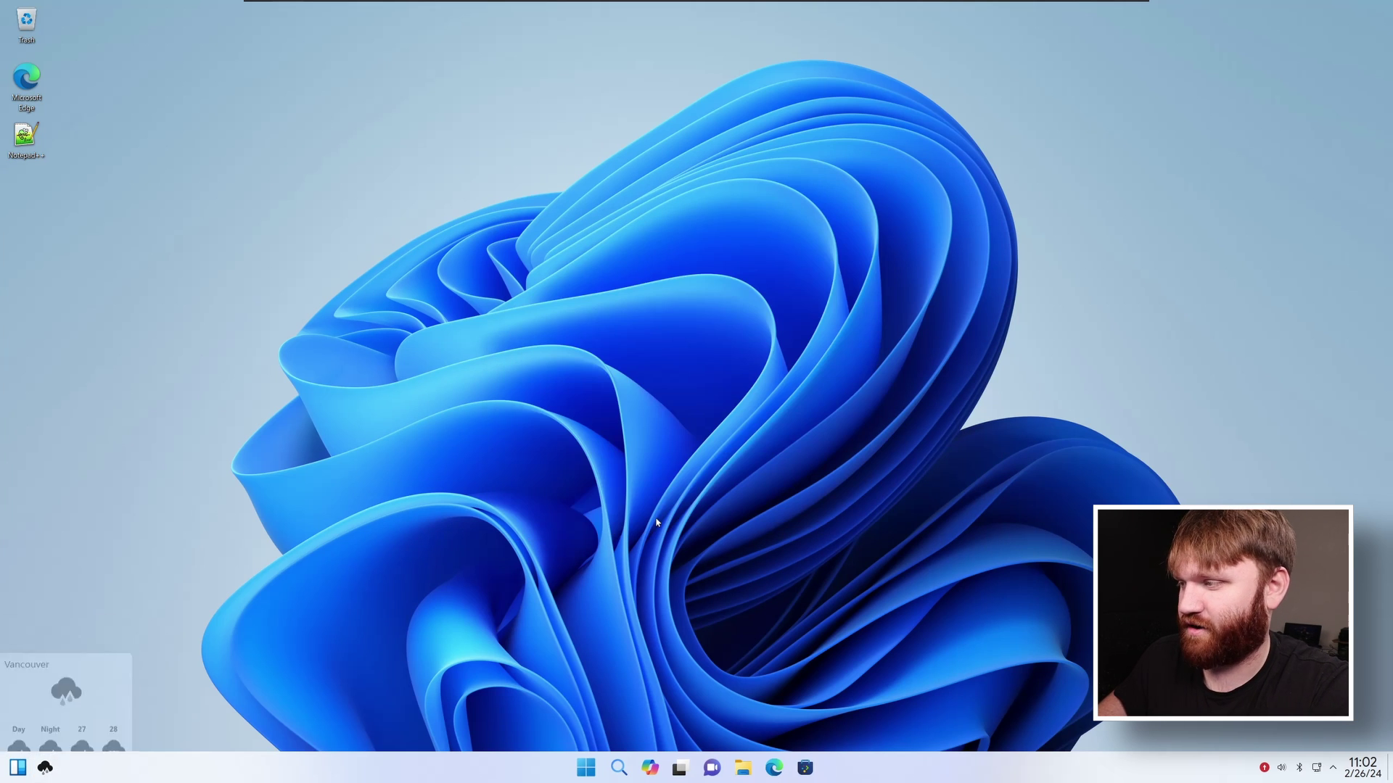
Open the KRunner search bar and its settings, then close them again
click(617, 768)
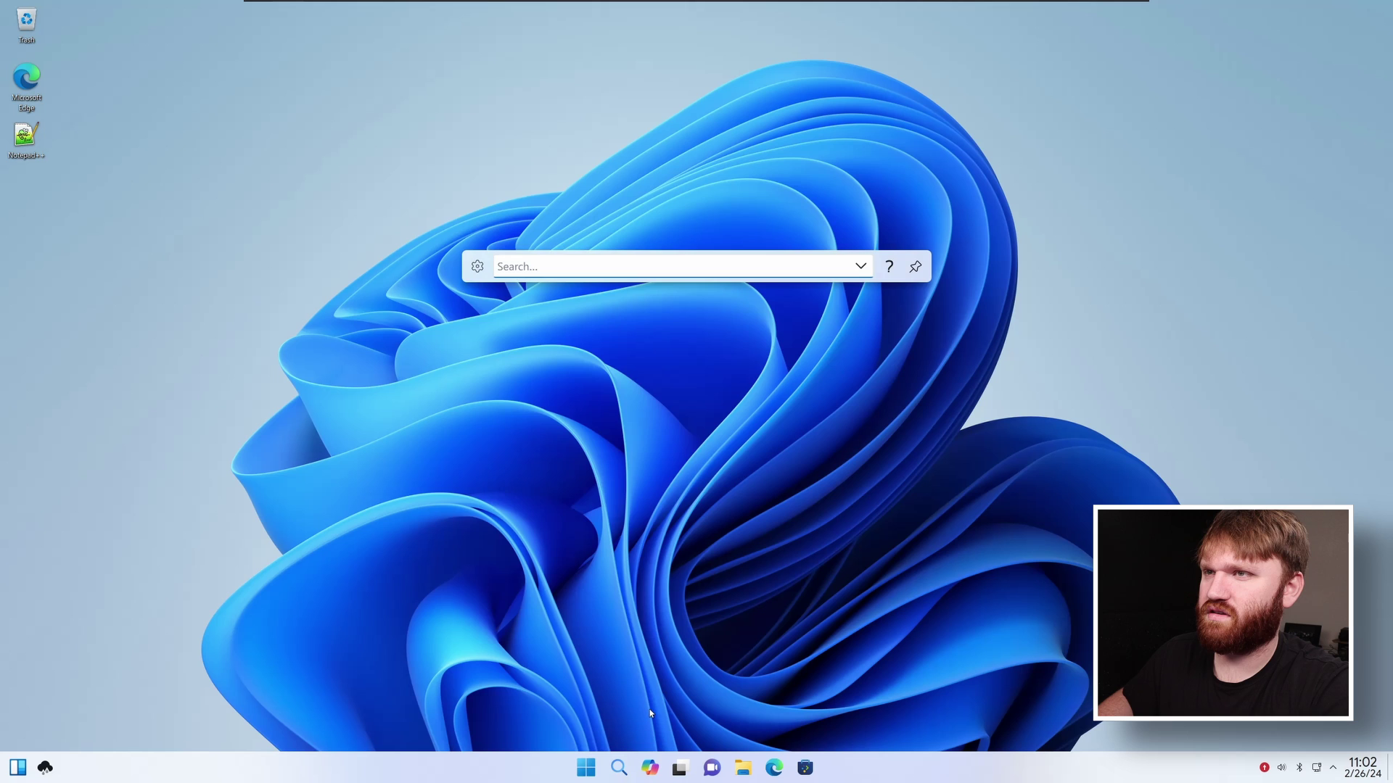
key(ctrl+shift+comma)
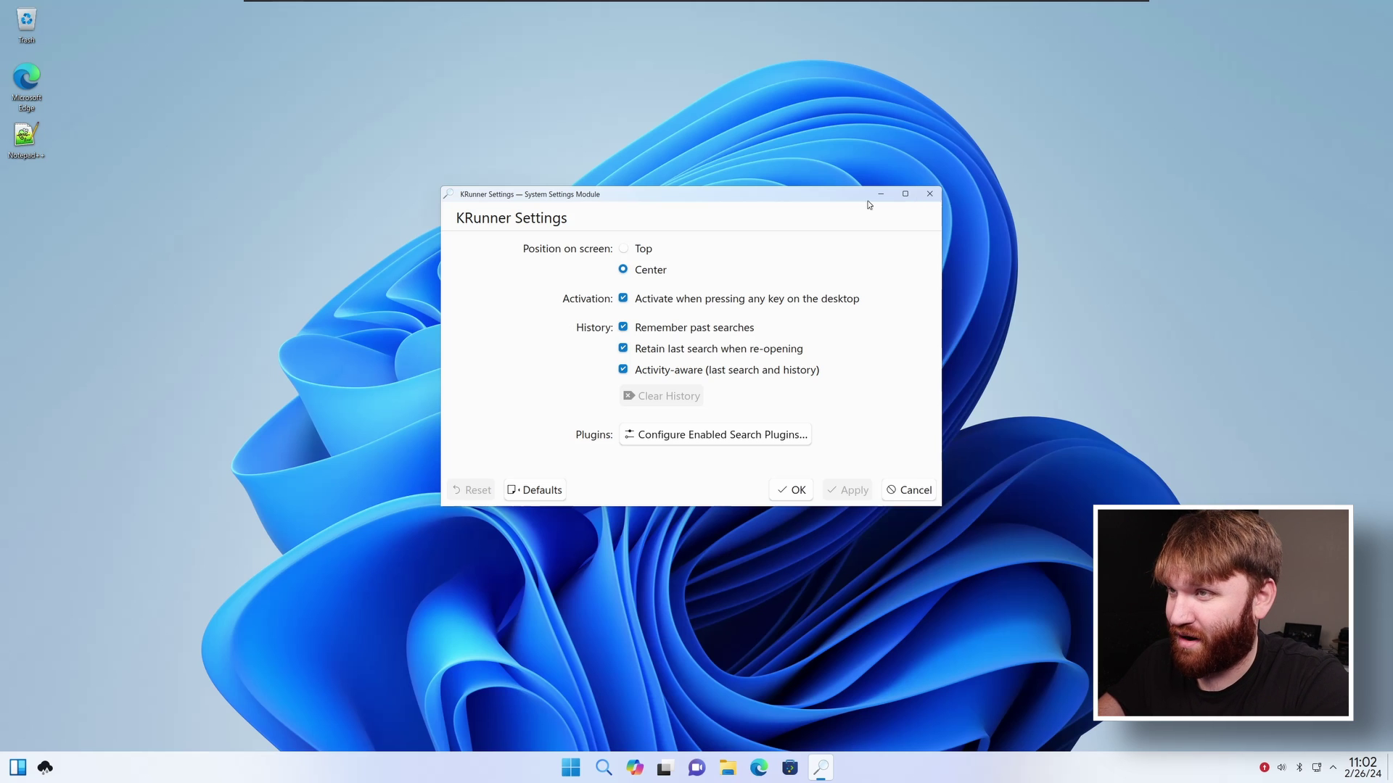
key(Escape)
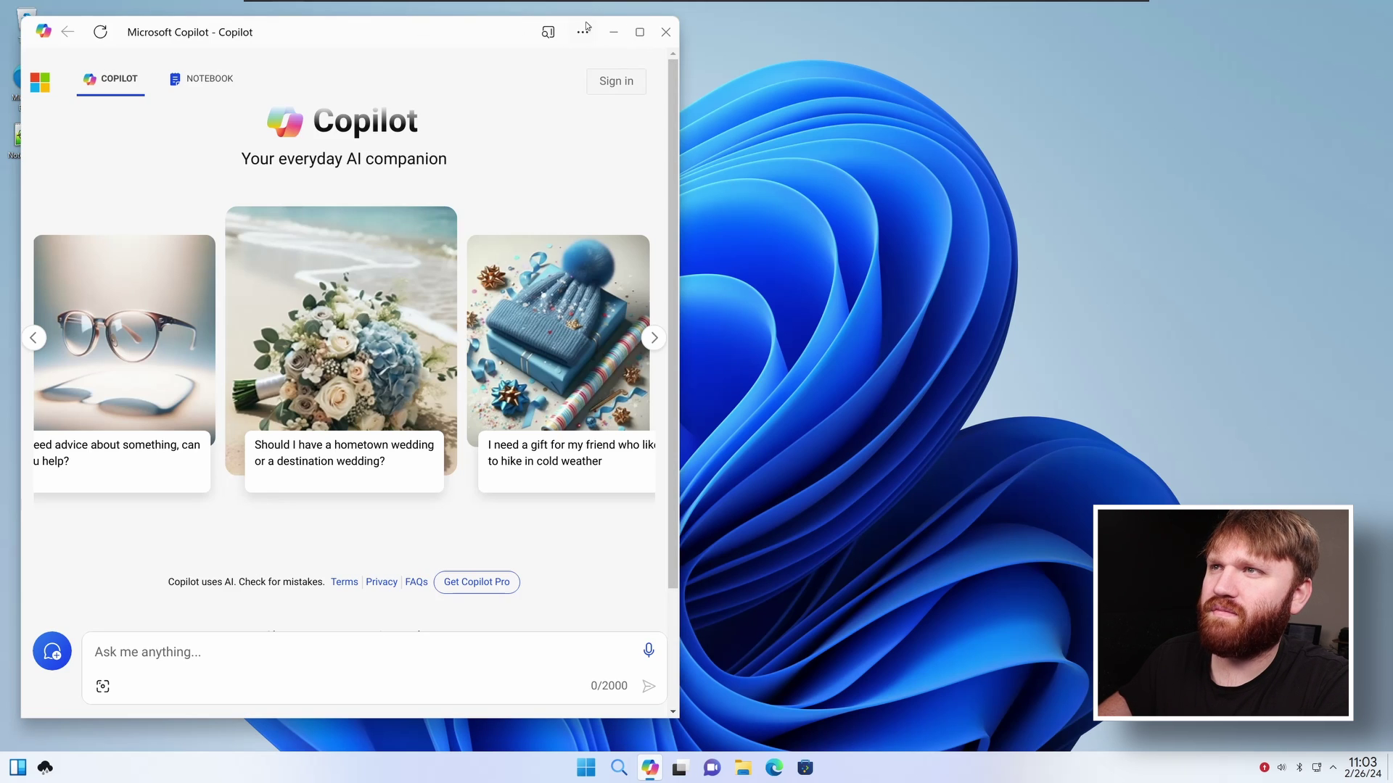
View Copilot's '...' app info options, dismiss them, and close the Copilot window
click(581, 32)
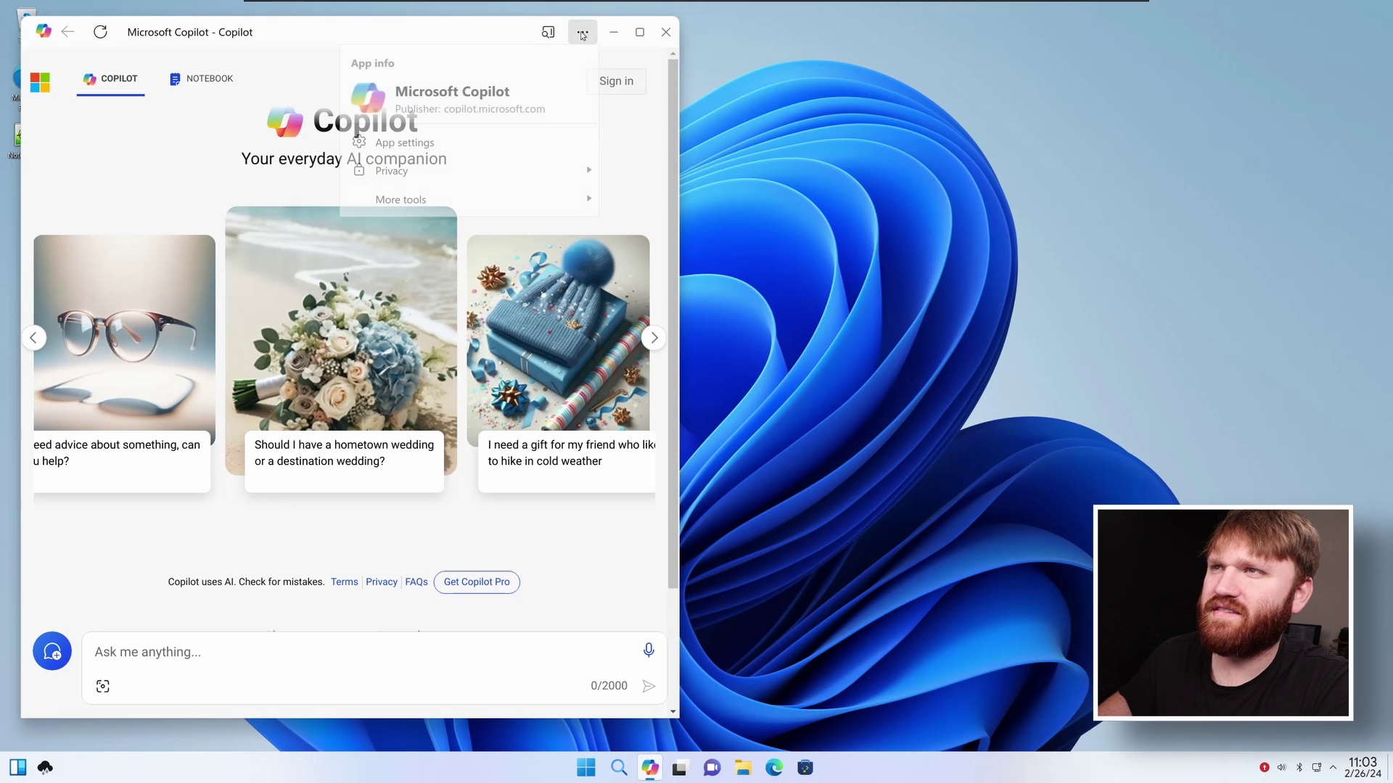
mouse_move(435, 200)
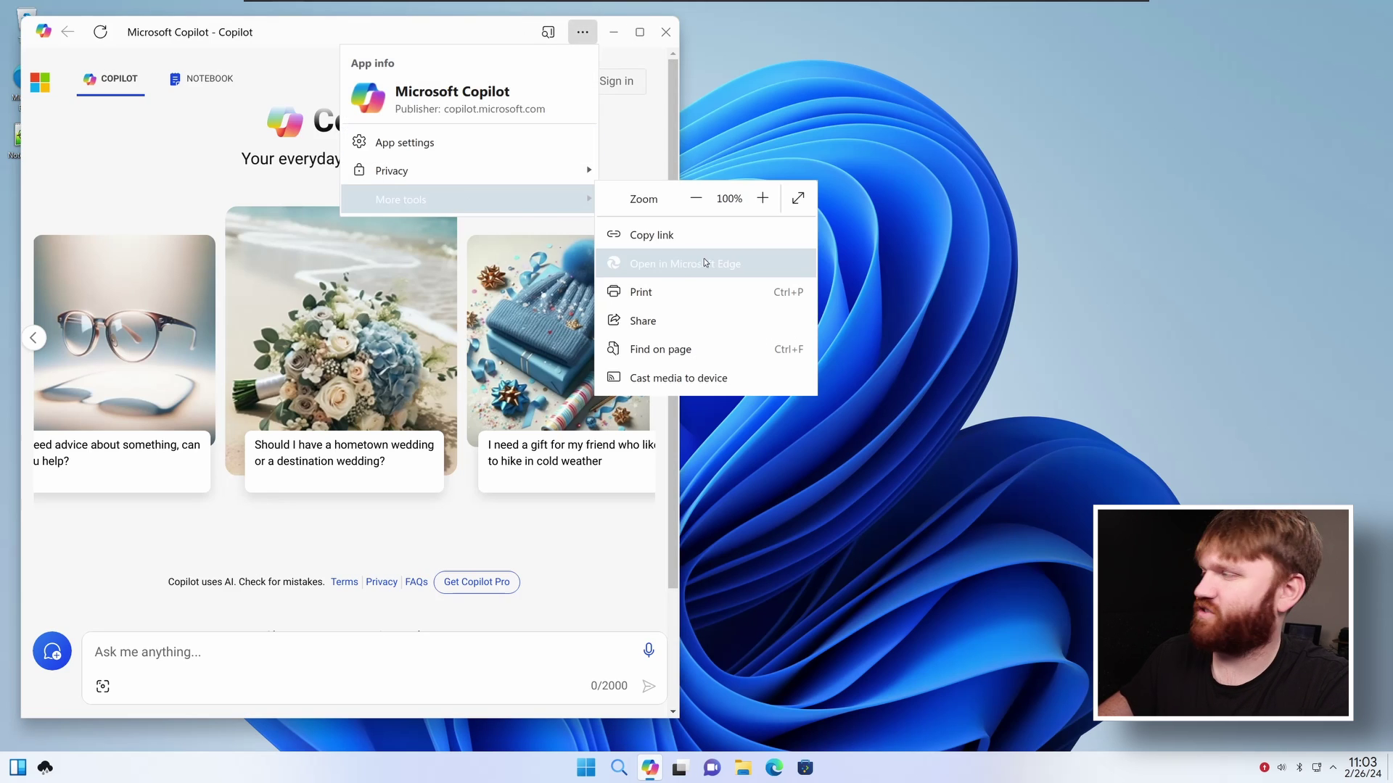
click(665, 32)
click(665, 31)
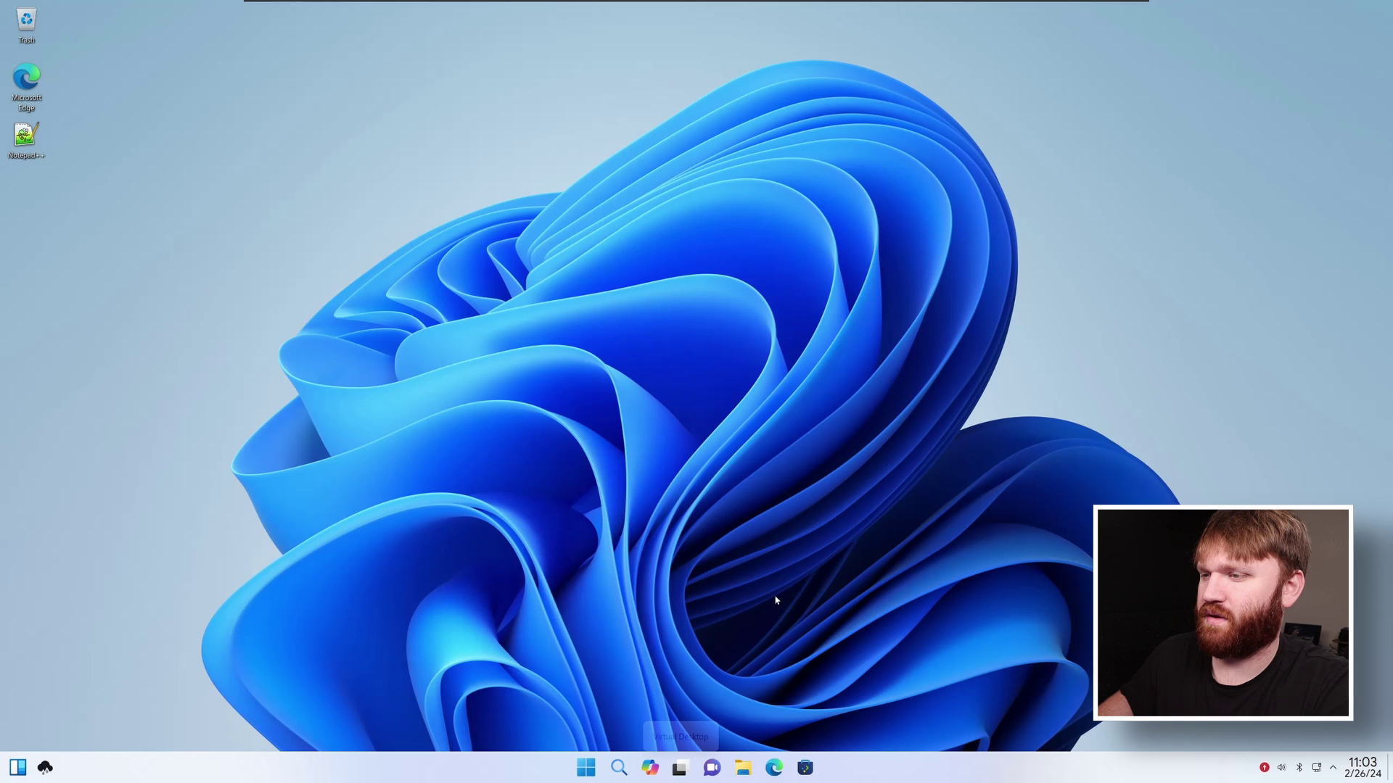
Open Dolphin at Home with Win+E, then return to desktop 1 from the four-desktop overview
key(super+e)
click(679, 767)
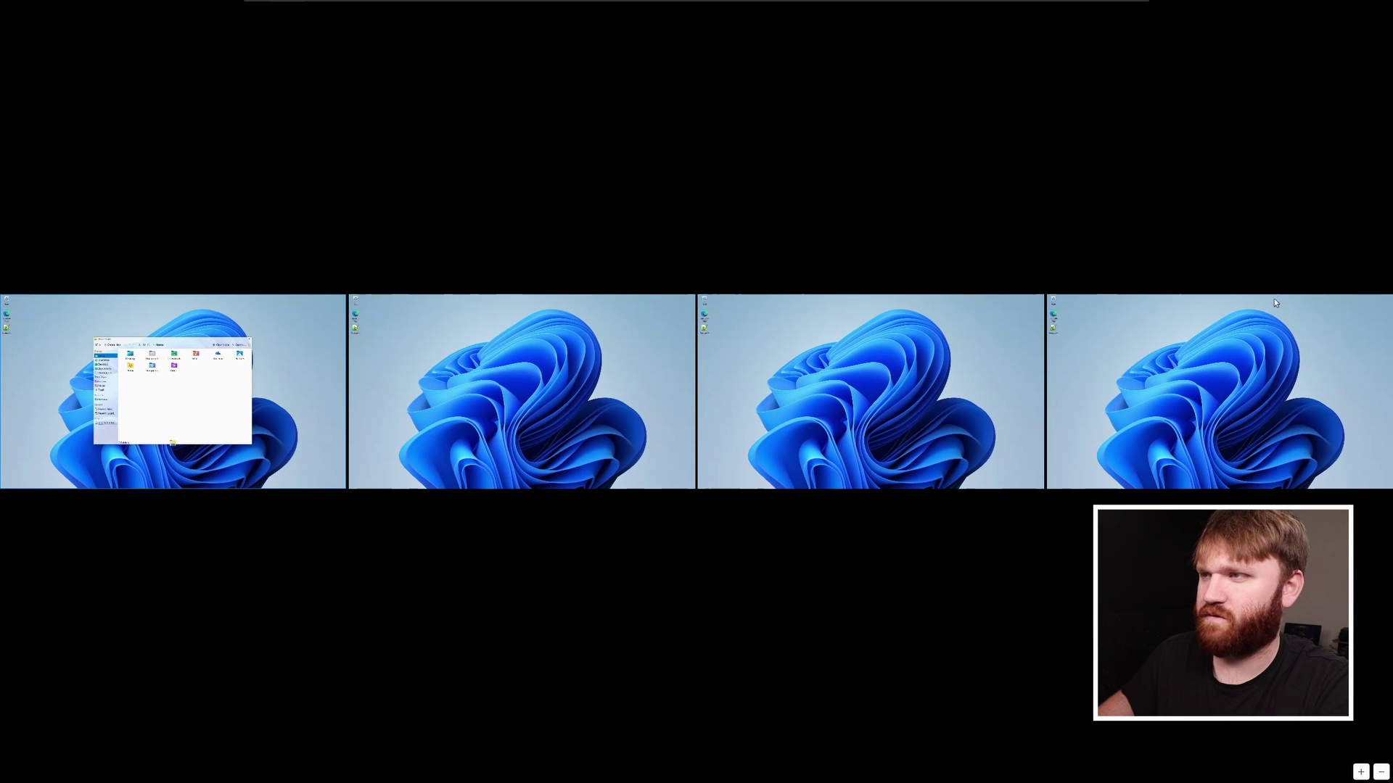
click(204, 396)
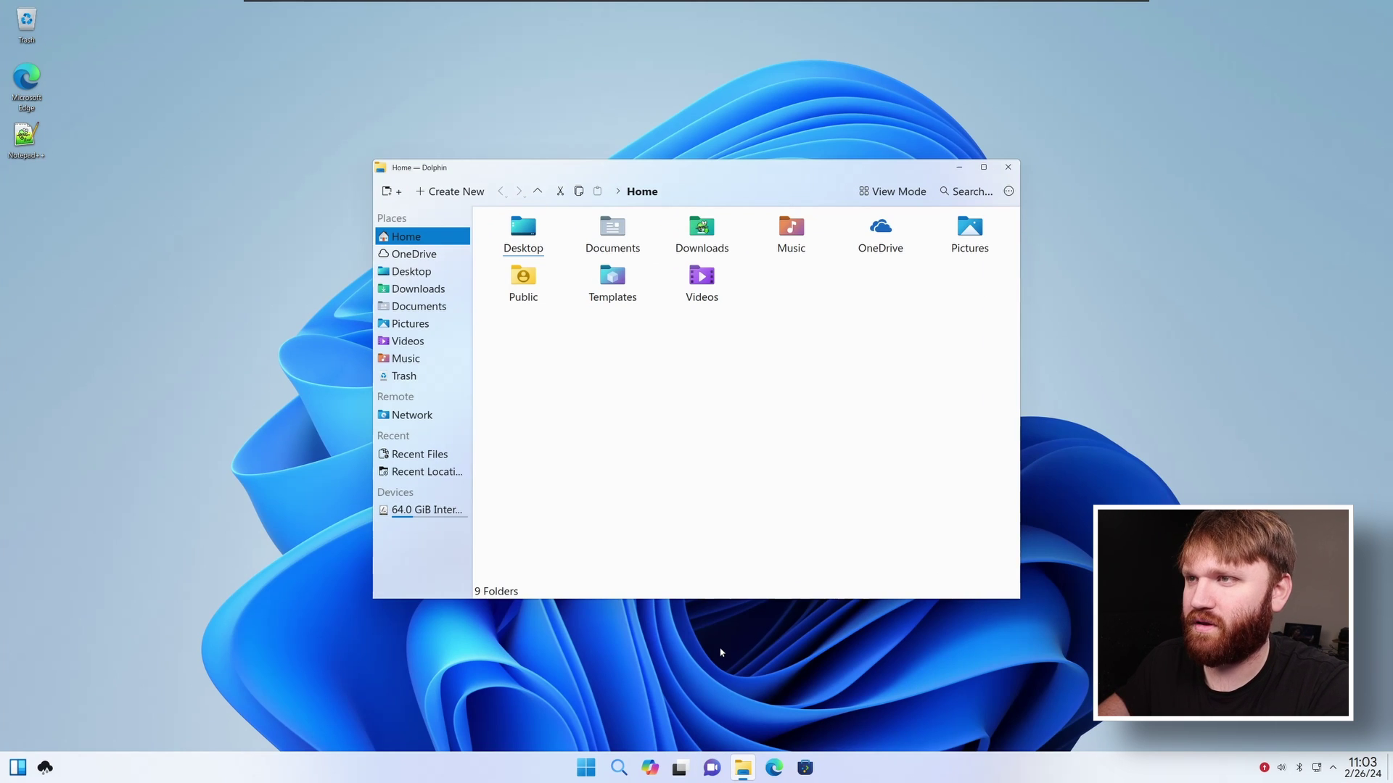
Bring up Teams from its taskbar preview and reposition the Teams and Dolphin windows
mouse_move(820, 767)
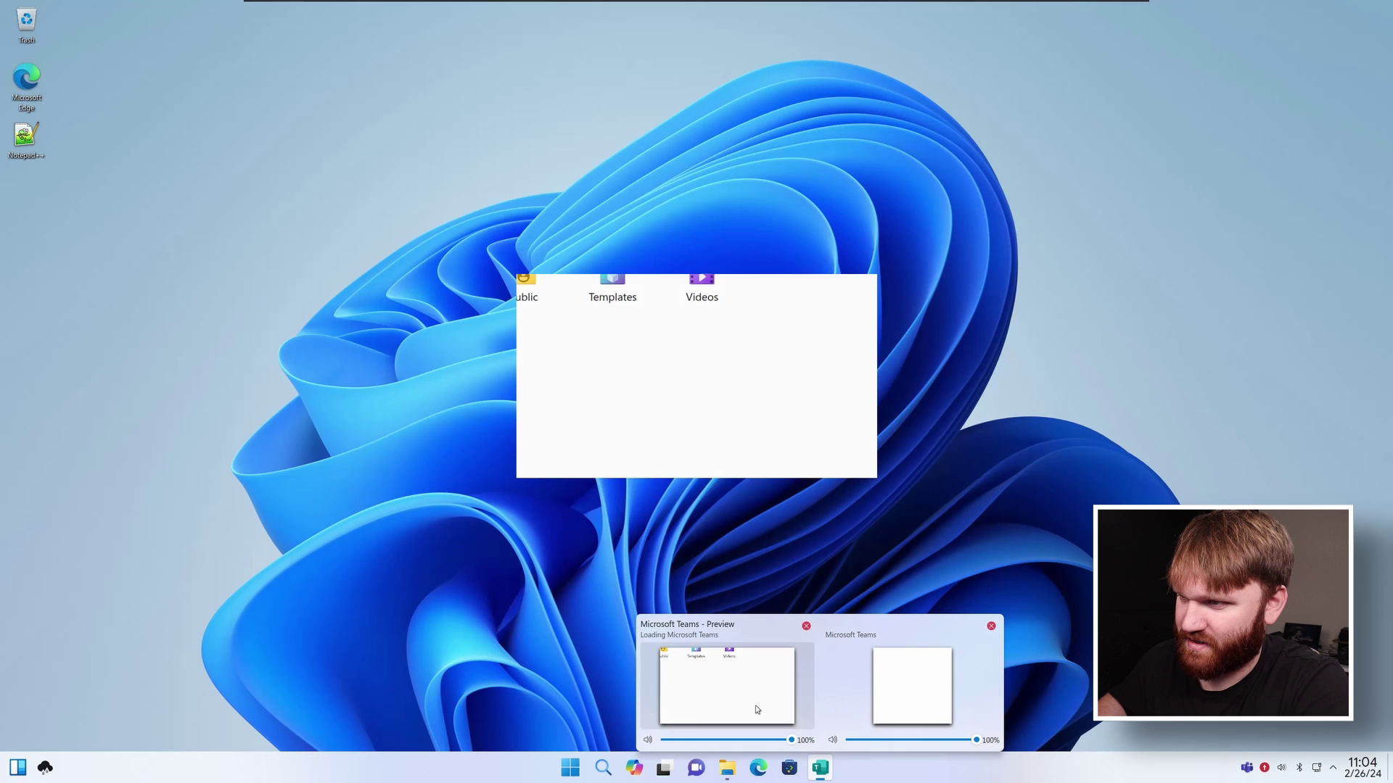
click(755, 705)
drag(591, 121, 971, 70)
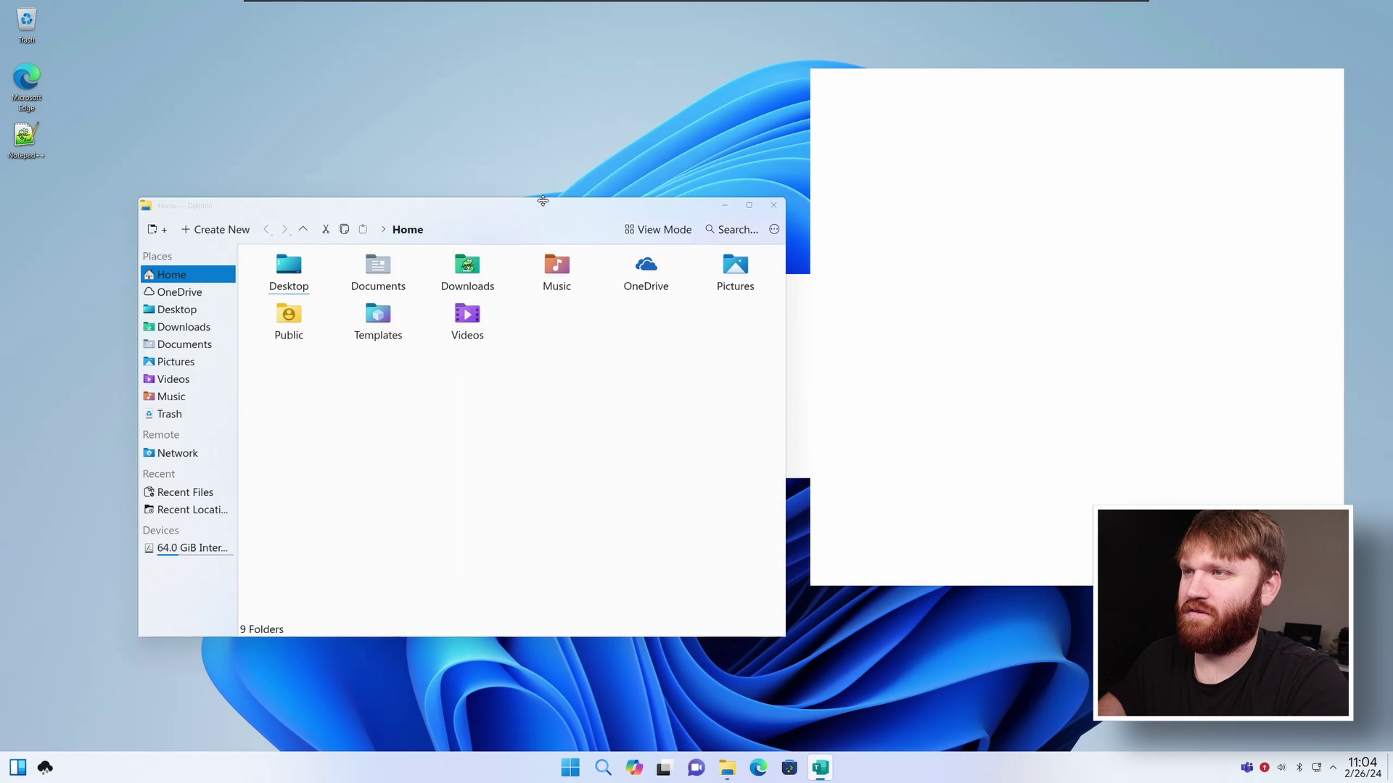
drag(824, 372, 810, 132)
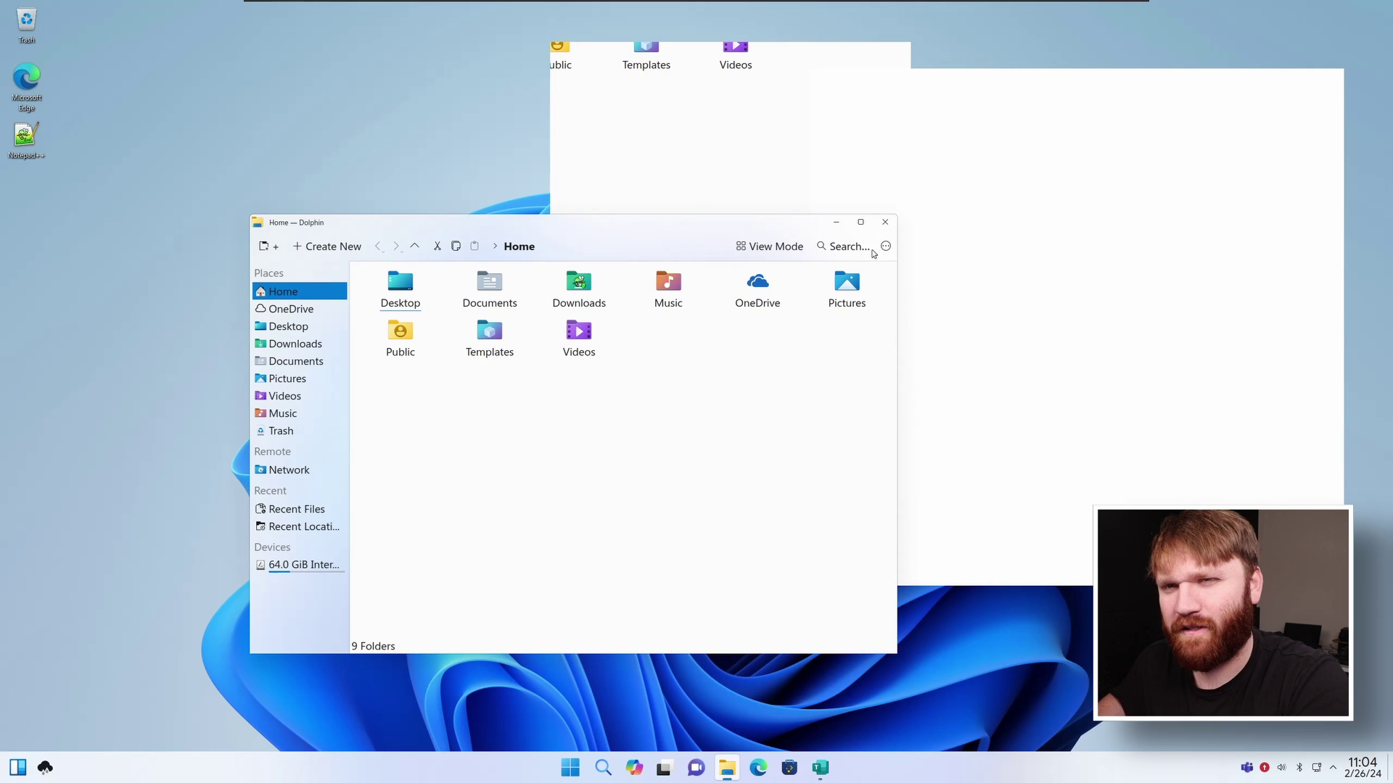
Close Dolphin, then close the Teams windows from the taskbar icon's menu
click(885, 221)
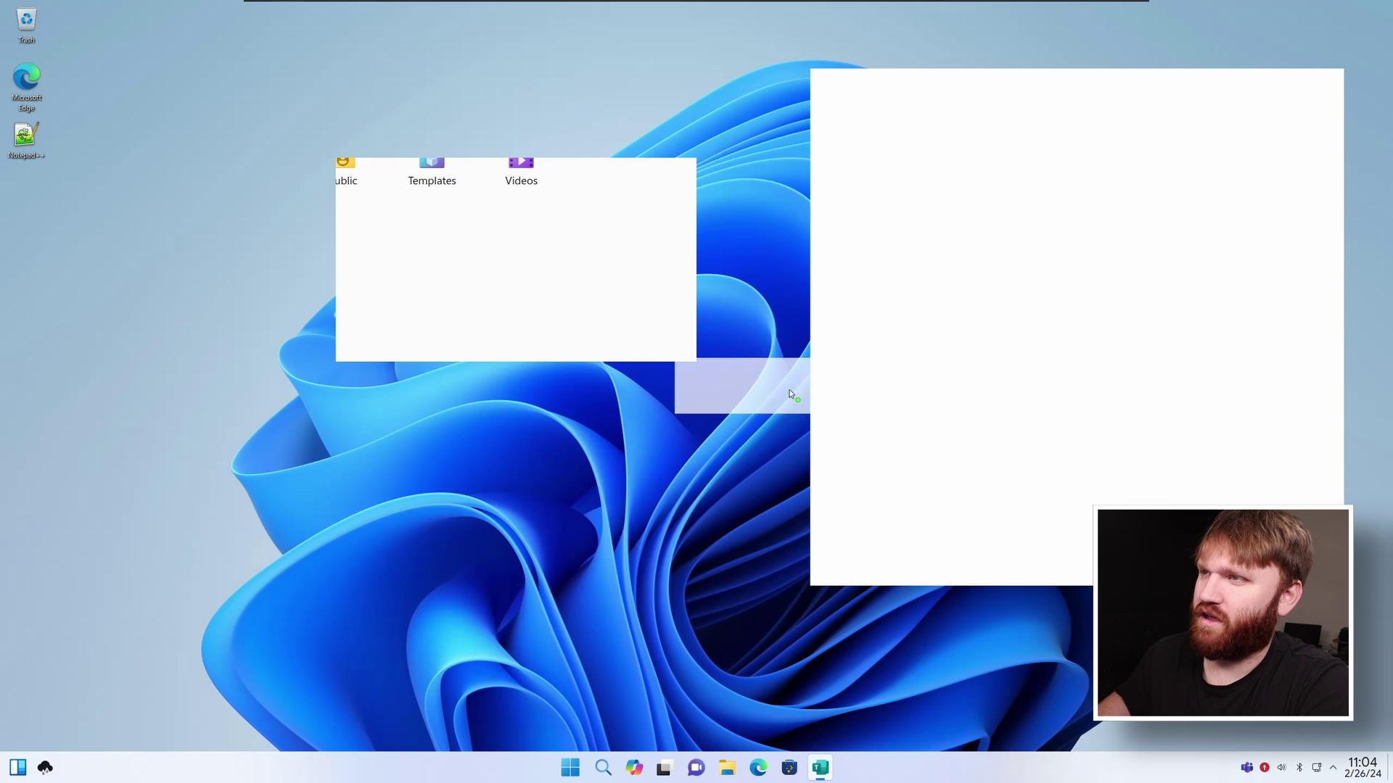
right_click(789, 388)
right_click(820, 767)
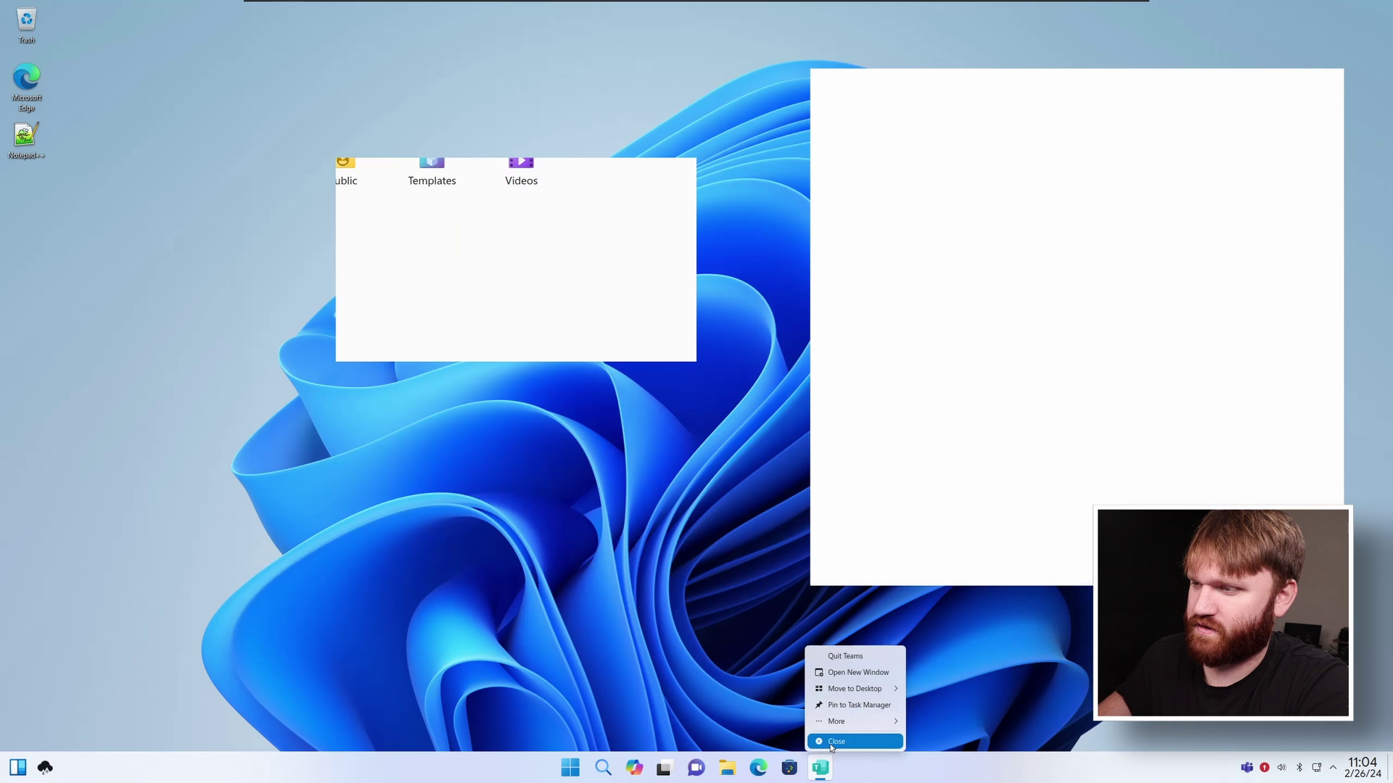
click(827, 743)
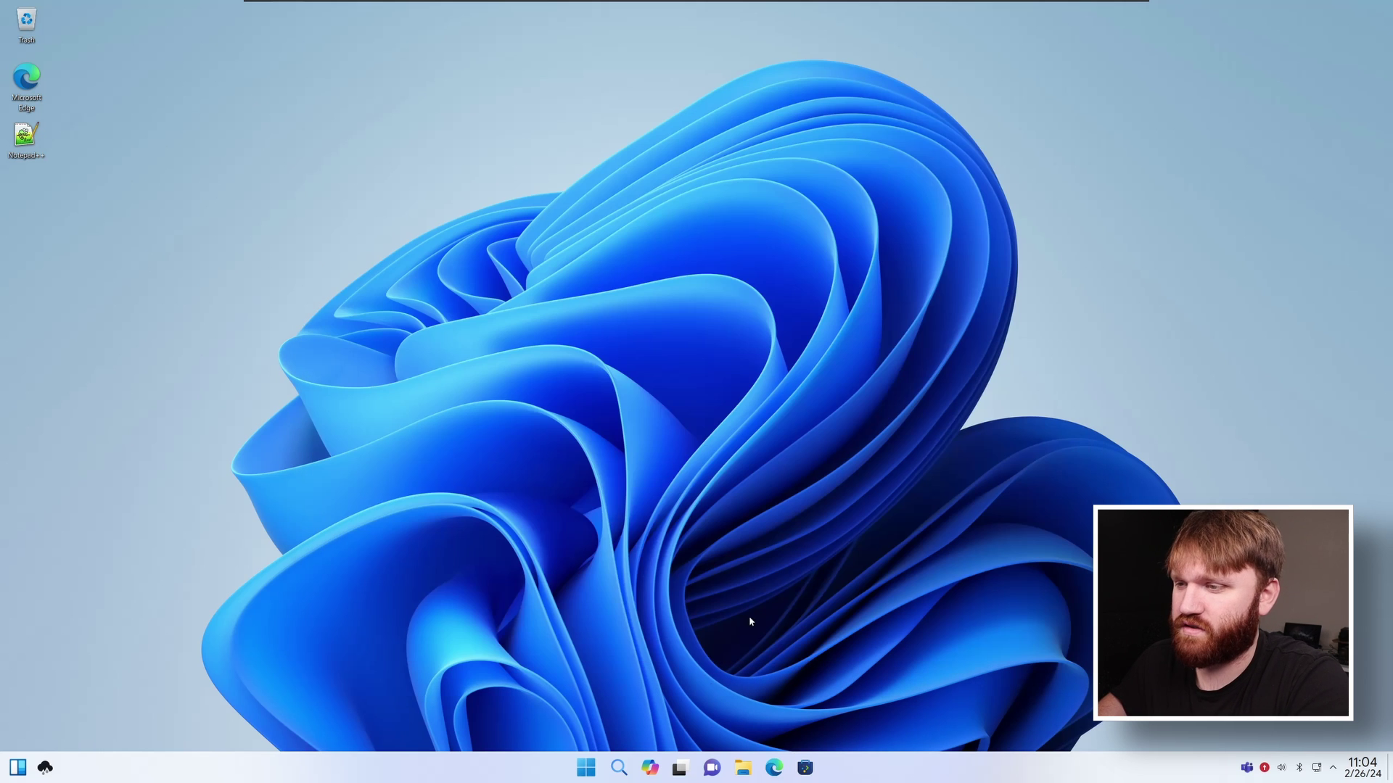
Launch One Drive from Start, retry past its error, and close the Configure OneDrive window
click(585, 776)
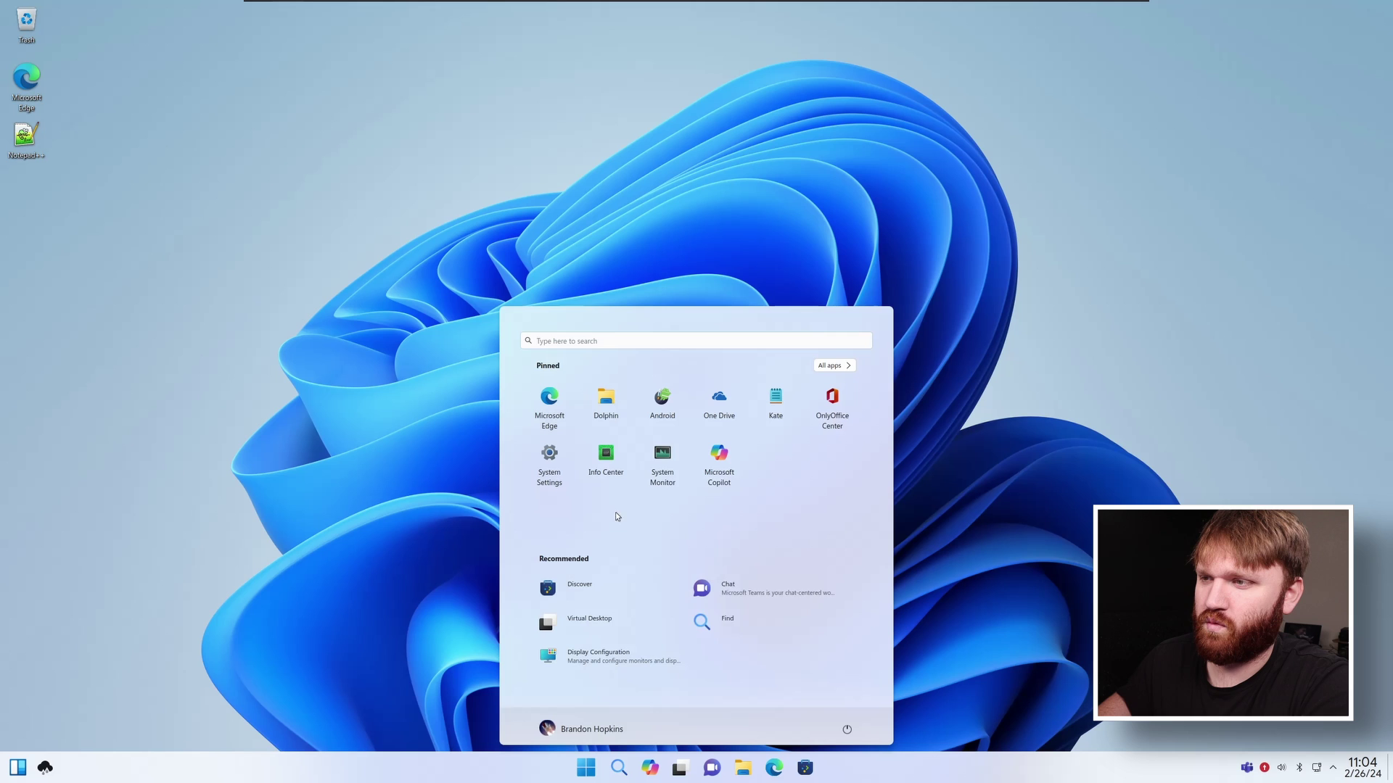
click(723, 406)
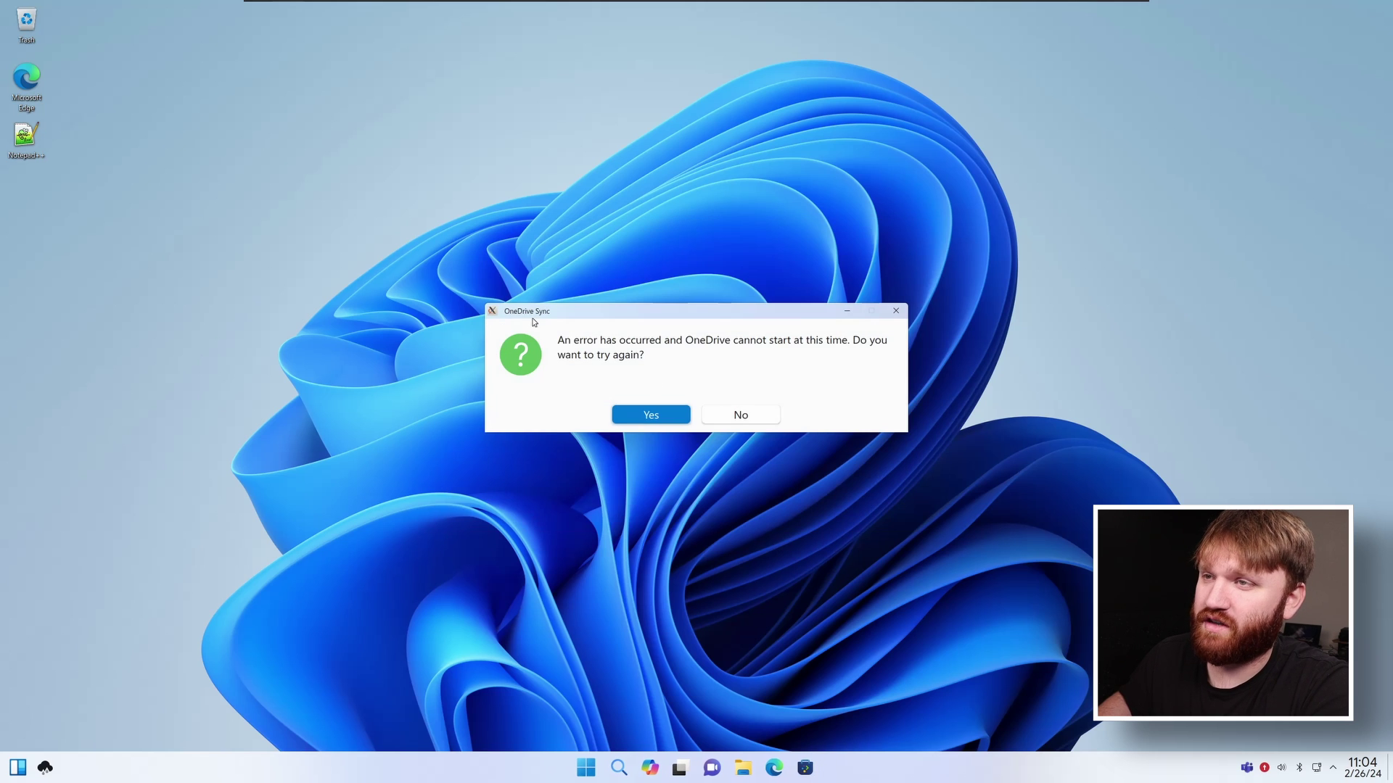
click(641, 415)
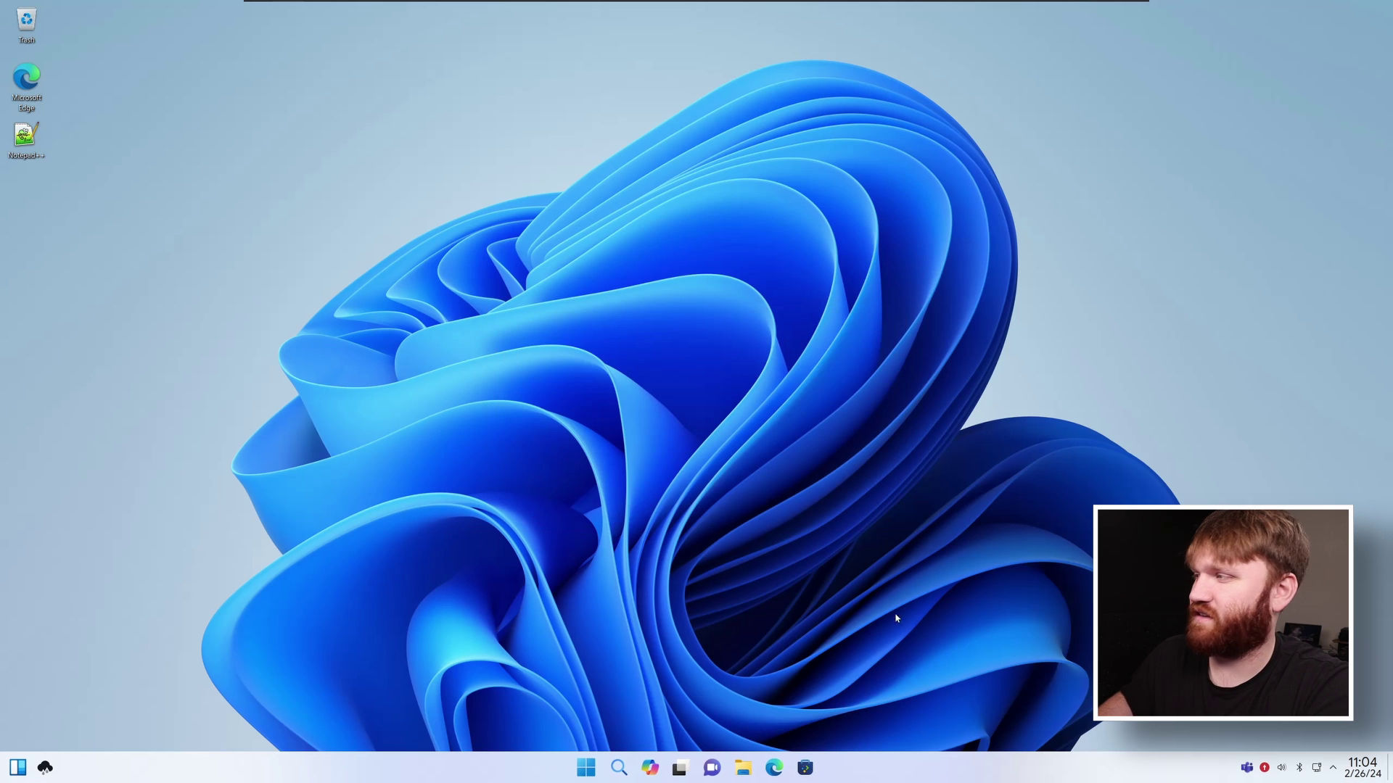
drag(1001, 116, 978, 84)
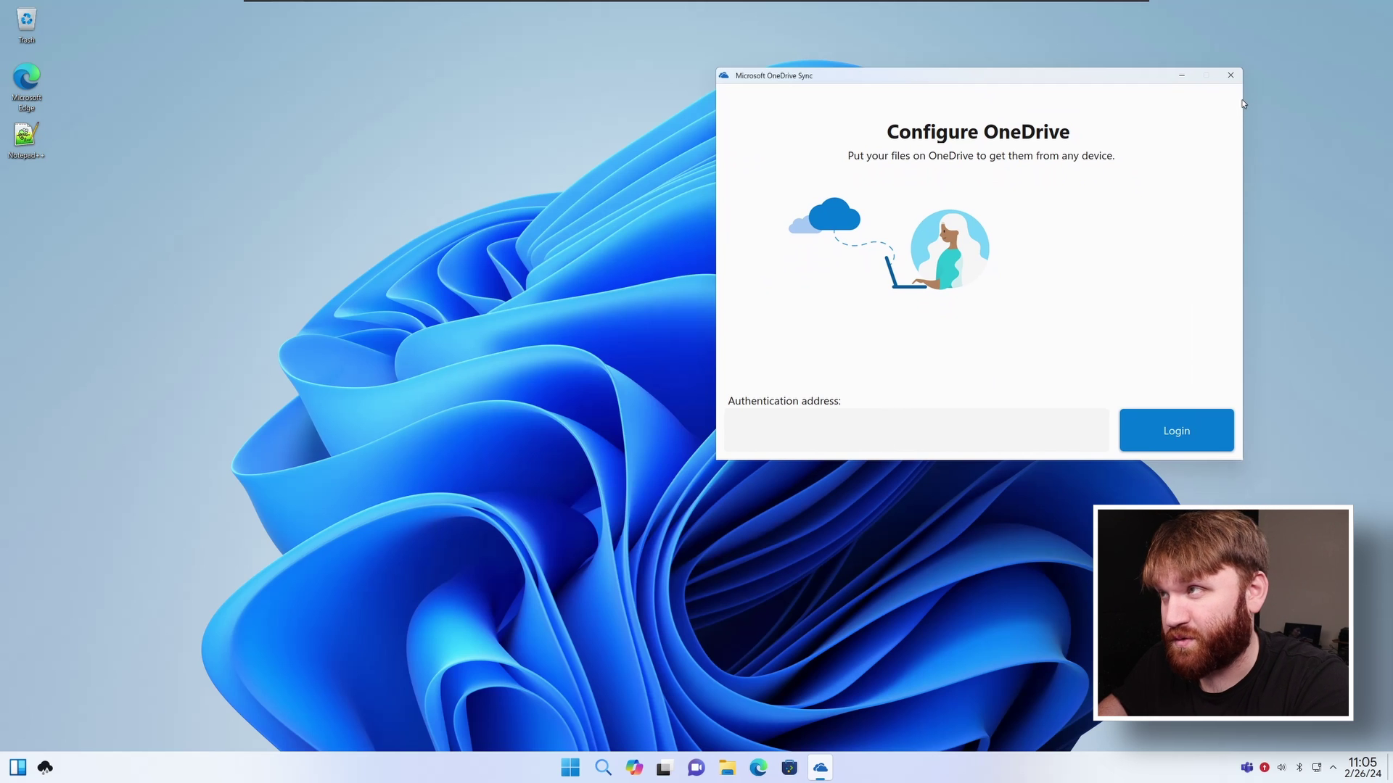
click(1230, 76)
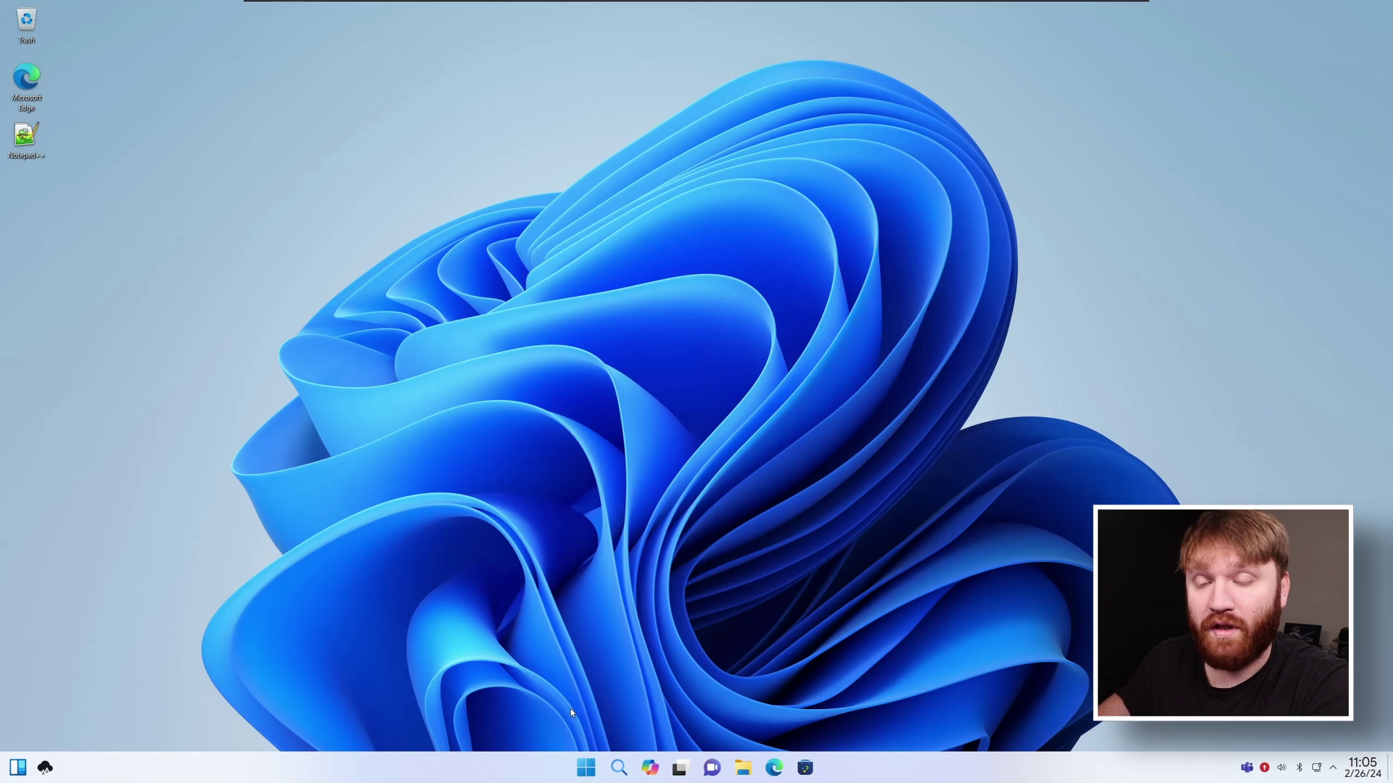
Clear the 'te' launcher search and move the PowerShell Konsole window higher on the desktop
click(585, 770)
text(te)
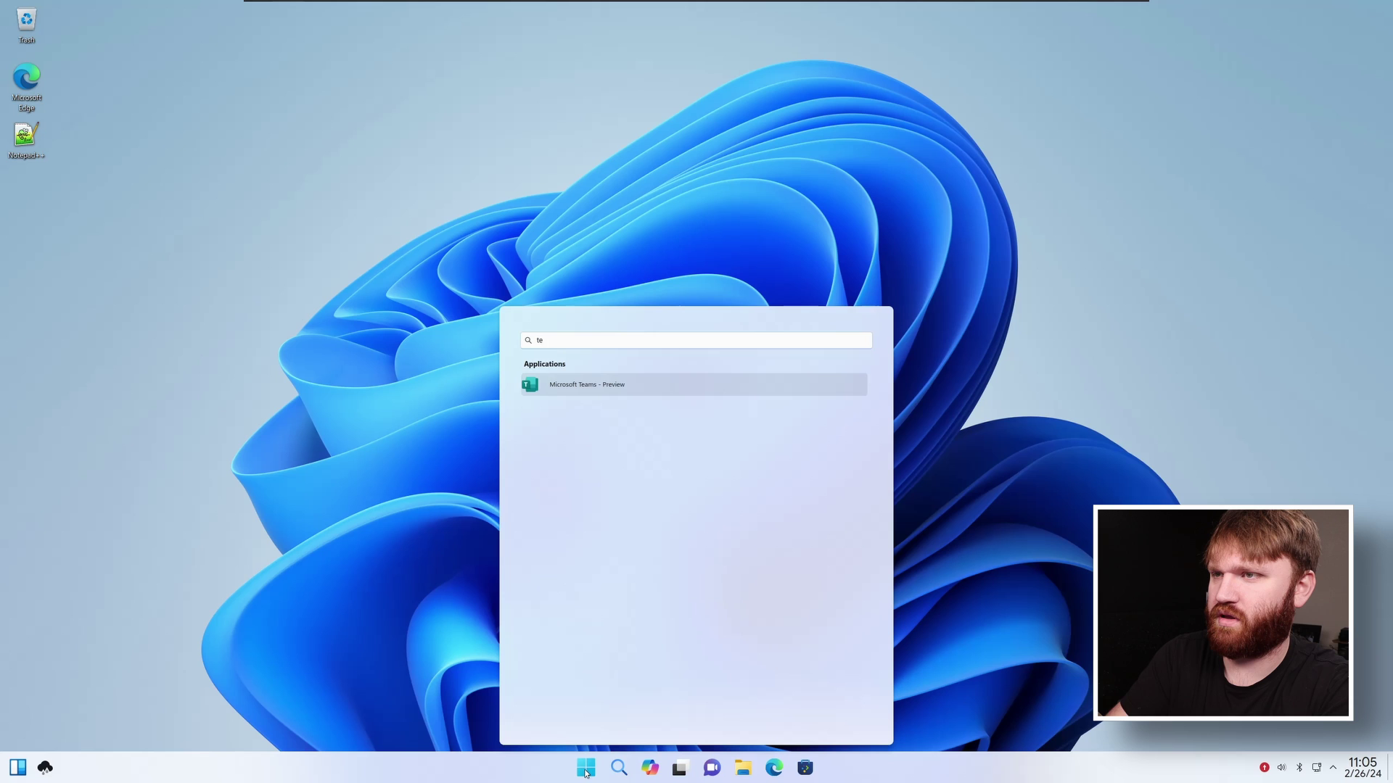
key(BackSpace)
key(BackSpace)
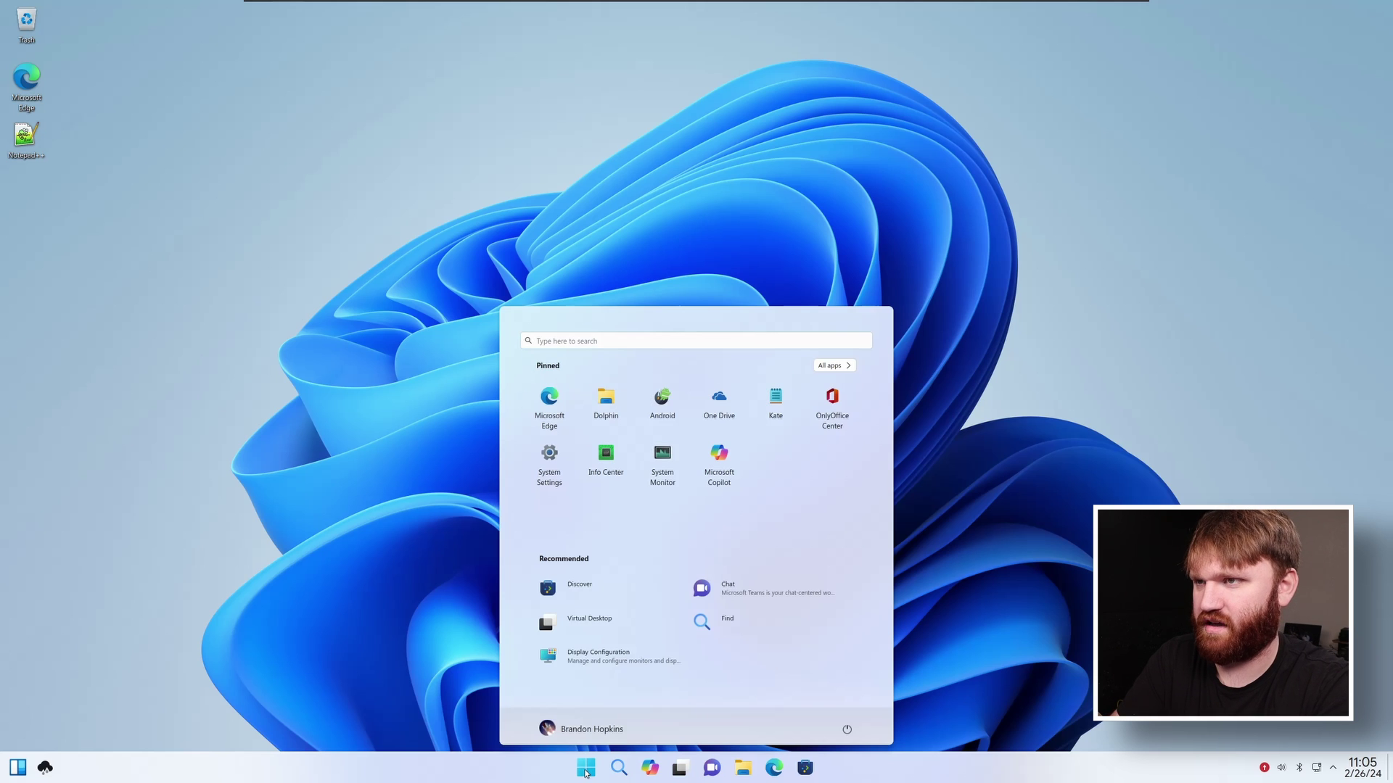
click(586, 772)
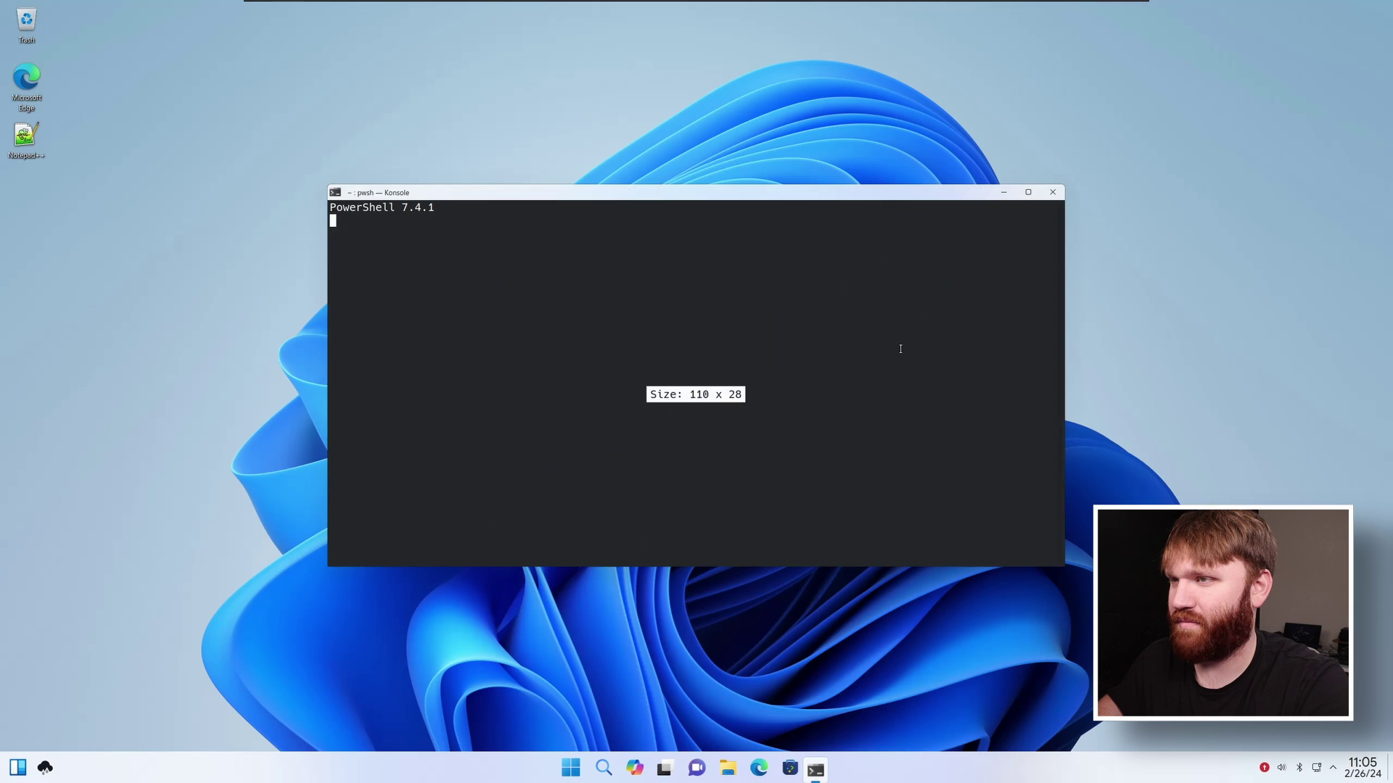
drag(602, 199, 644, 163)
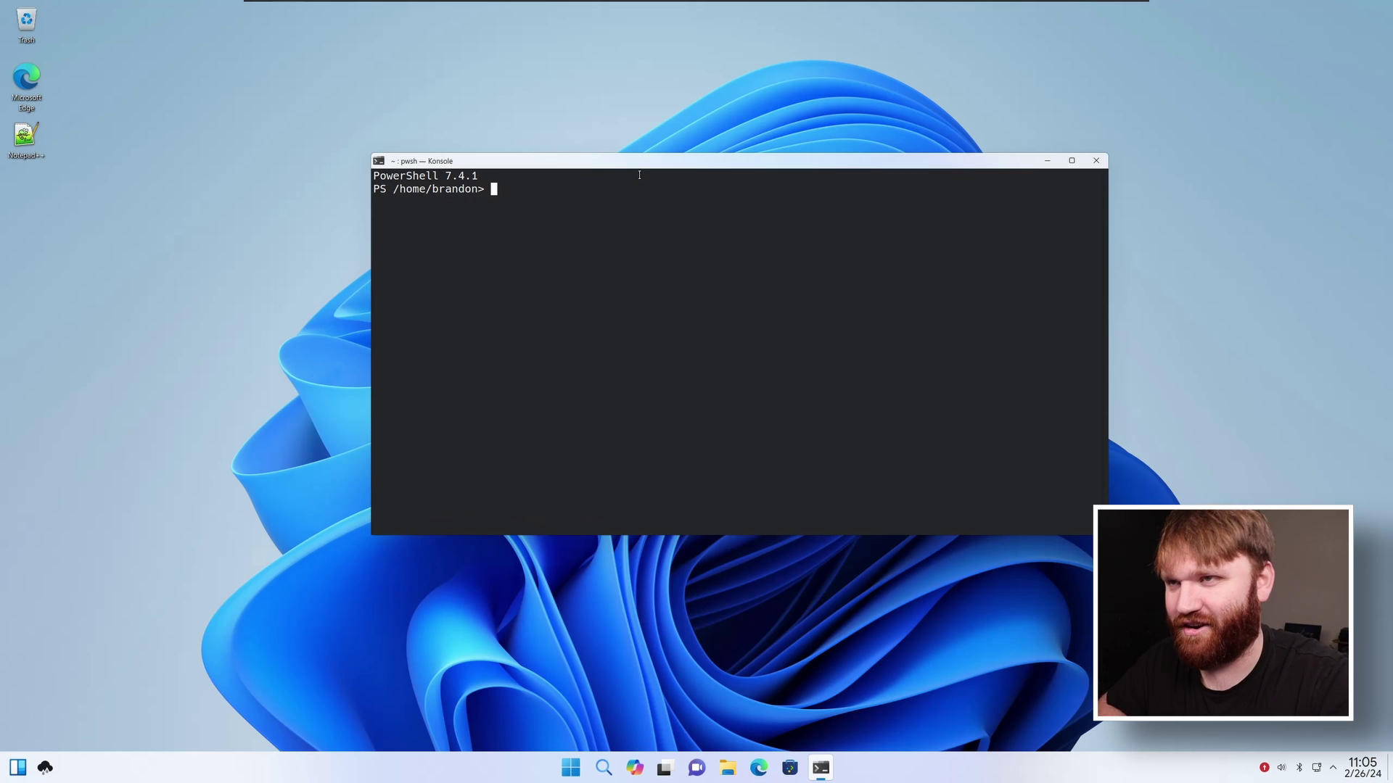
Try htop, which PowerShell doesn't recognise, then install it with sudo apt install htop
text(htop)
key(Return)
text(sudo apt install)
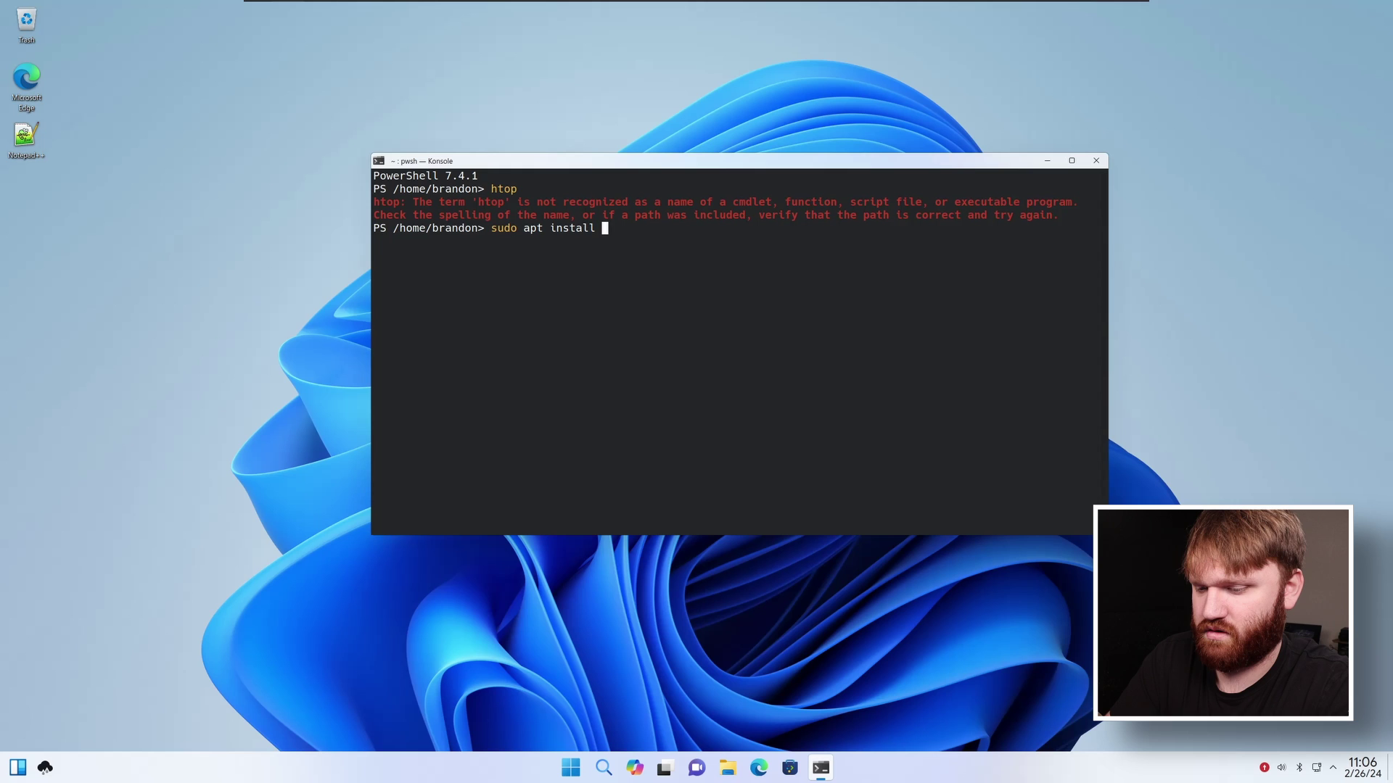
text( htop)
key(Return)
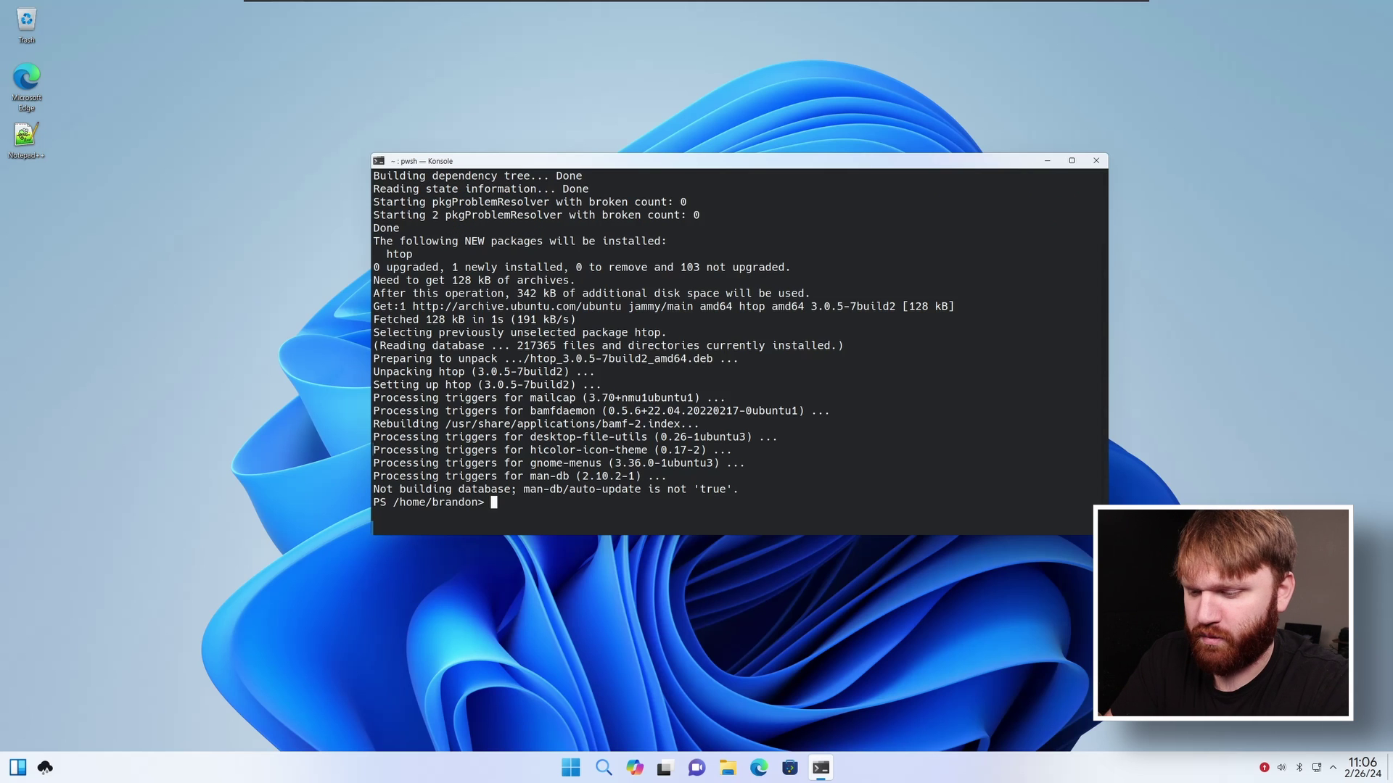
Run htop, scroll its process list, quit with q, and type sudo apt install neofetch
text(h)
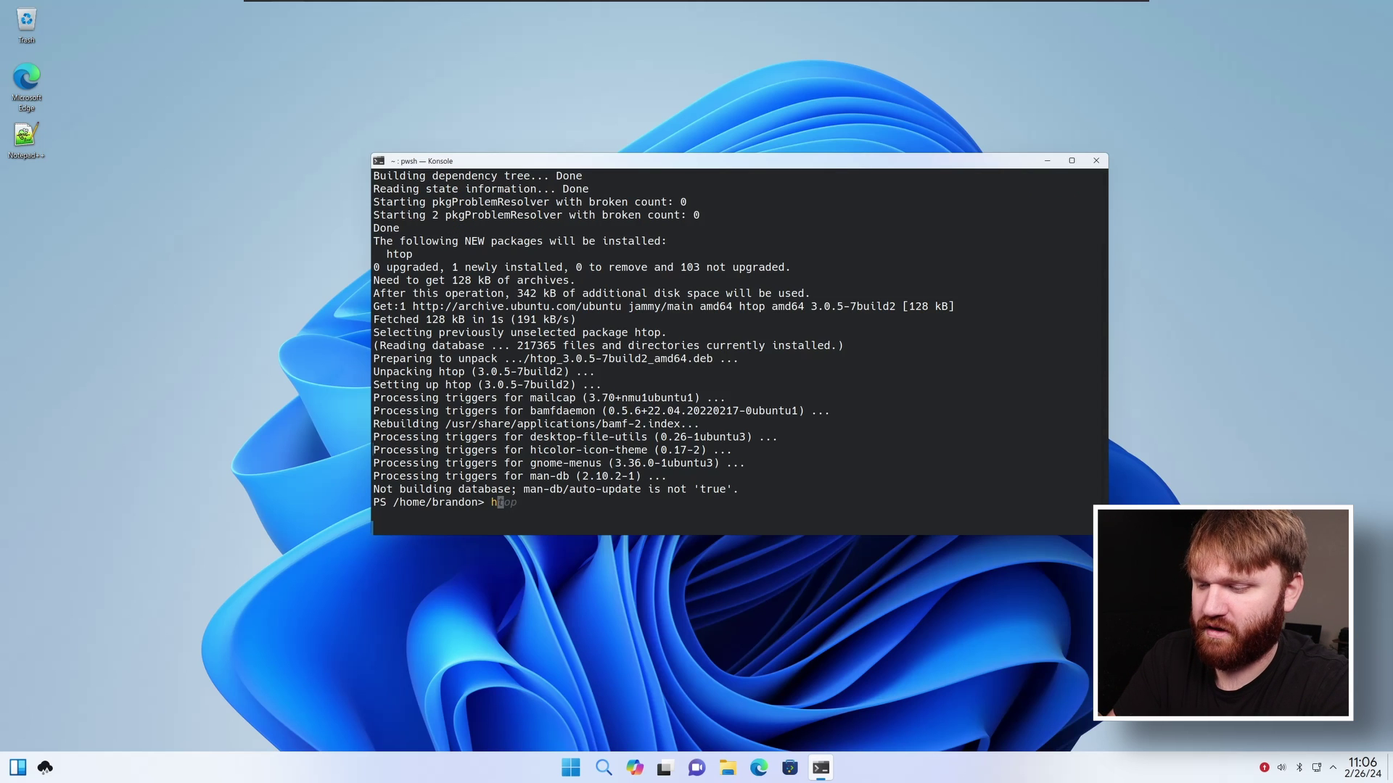
text(top)
key(Return)
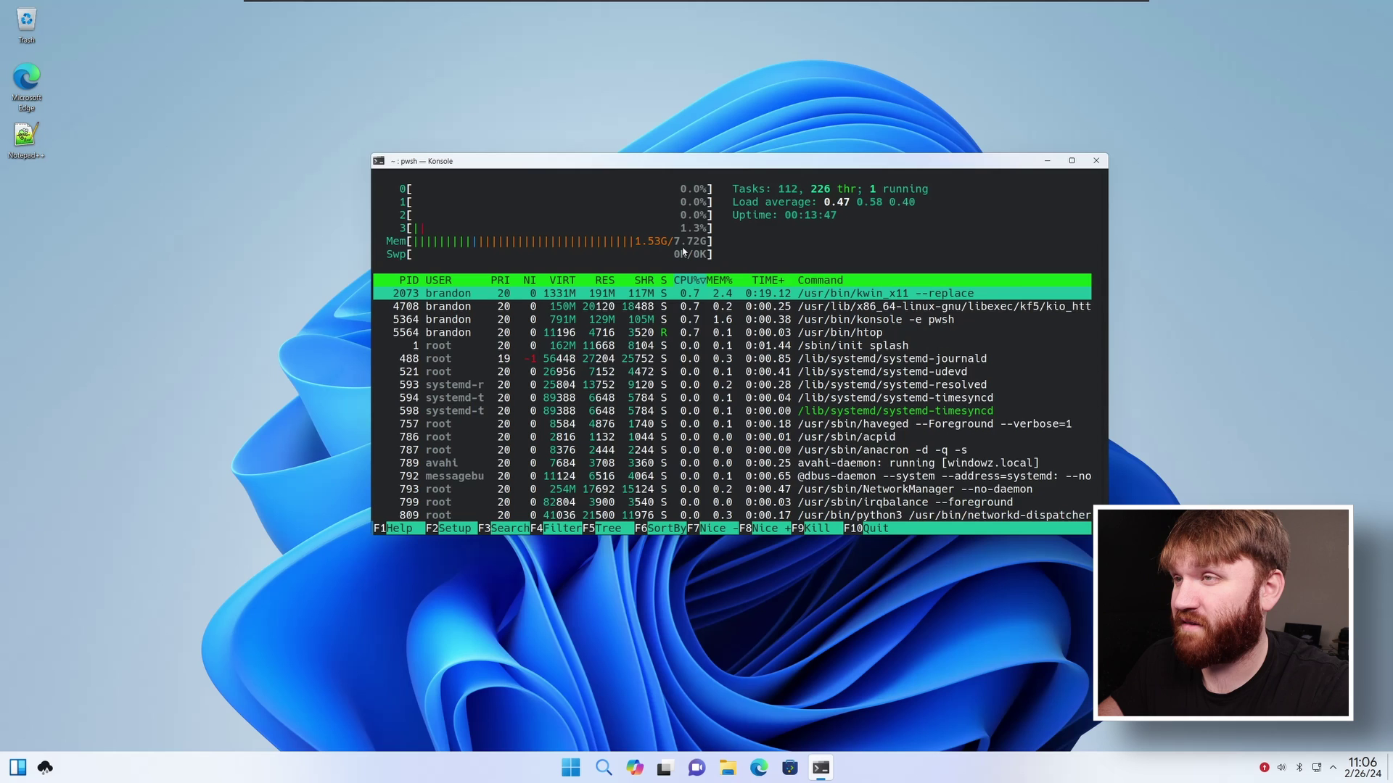
scroll(909, 378, down, 5)
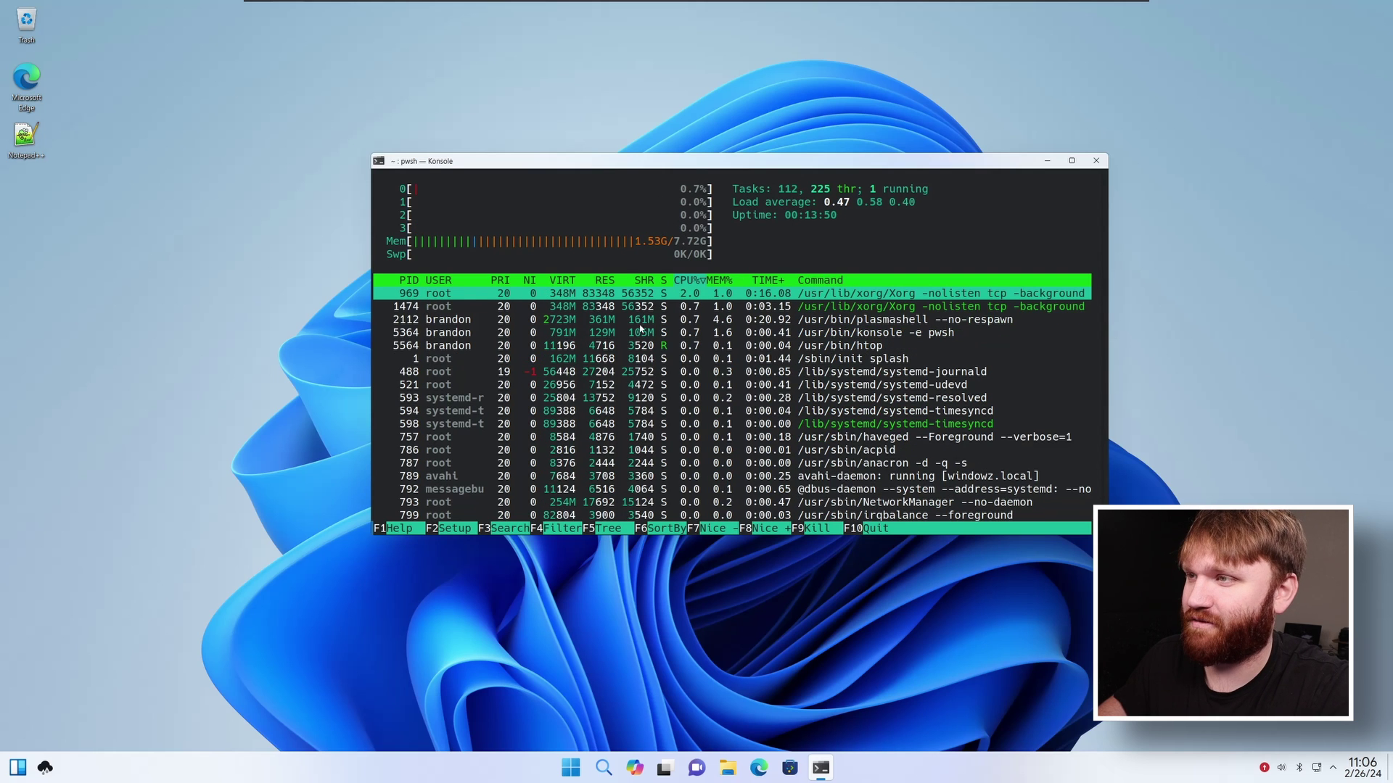
text(q)
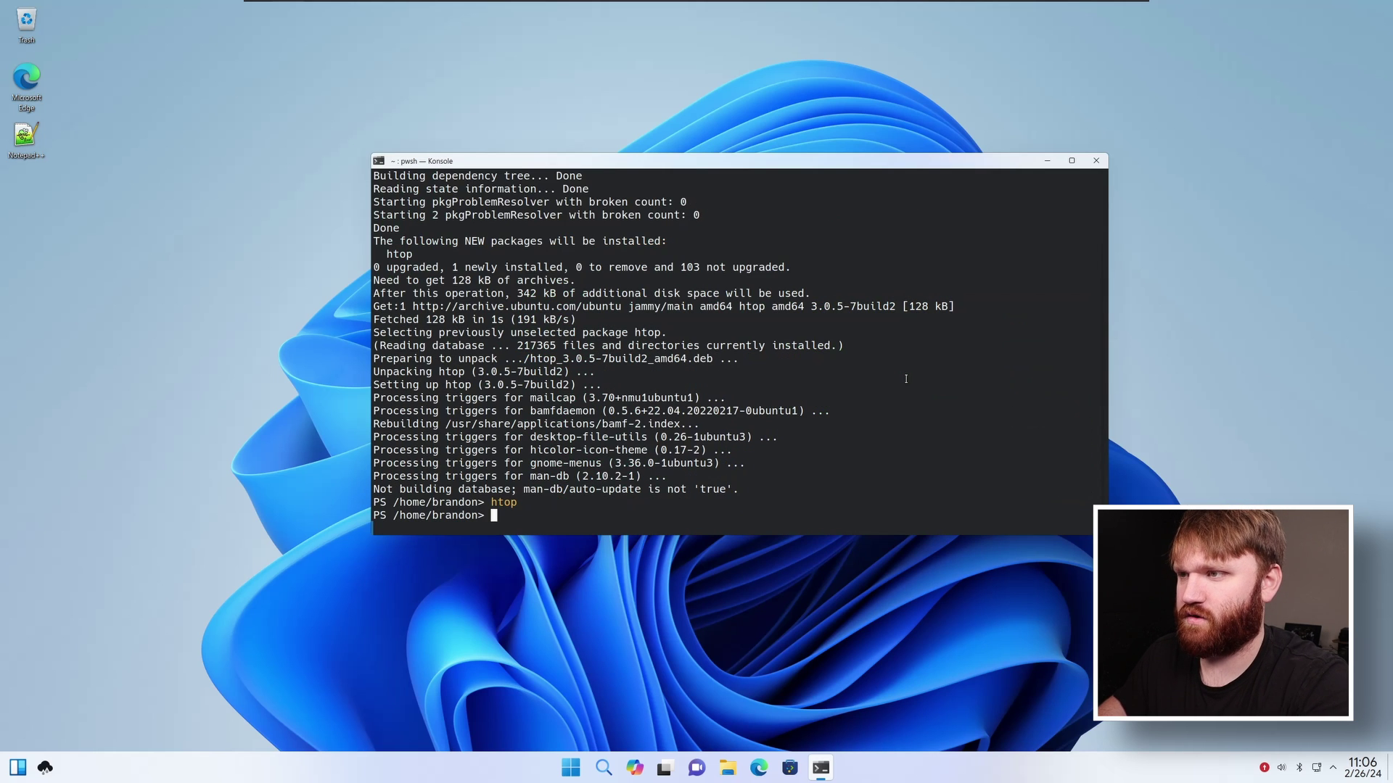
text(sudo apt install n)
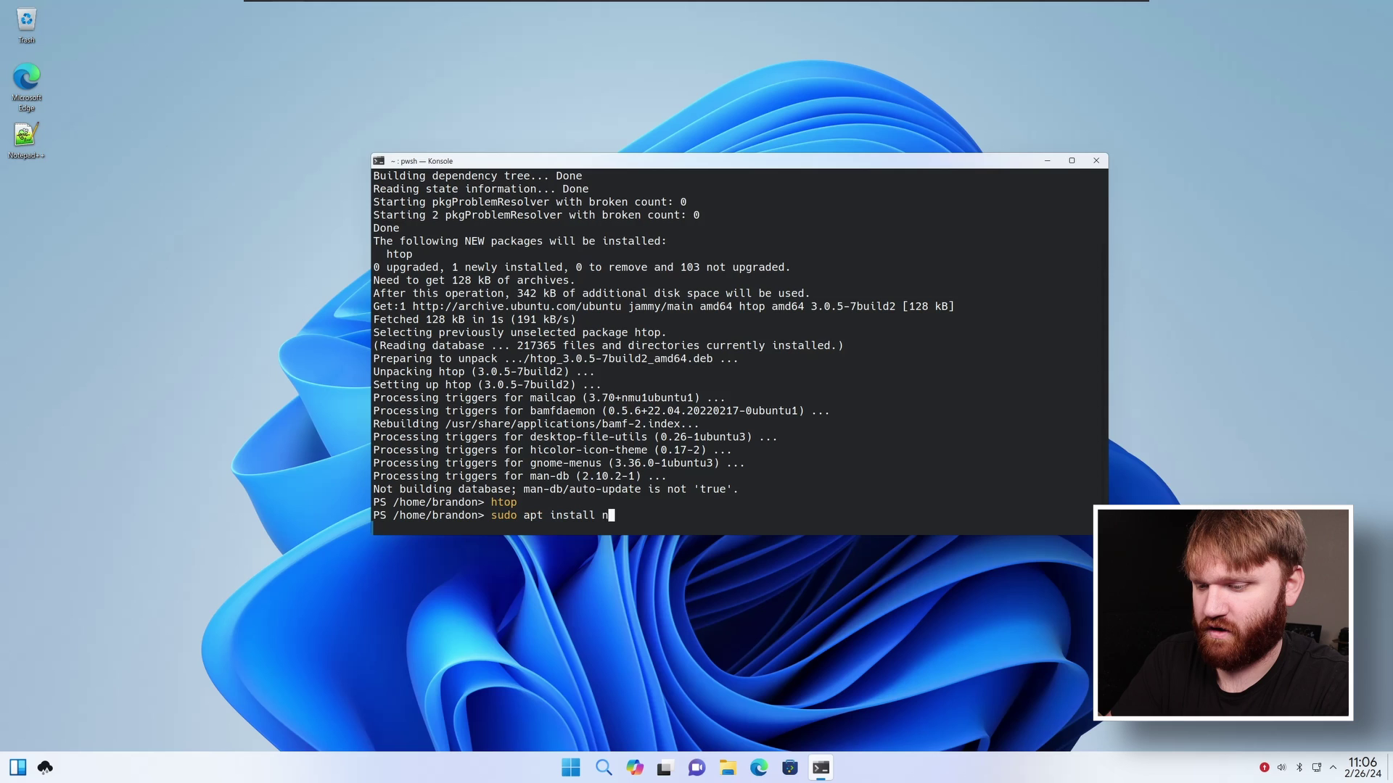
text(eofetch)
Install neofetch, view its Windows Ubuntu 11.4.4 / Plasma 5.27.9 summary, then close Konsole
key(Return)
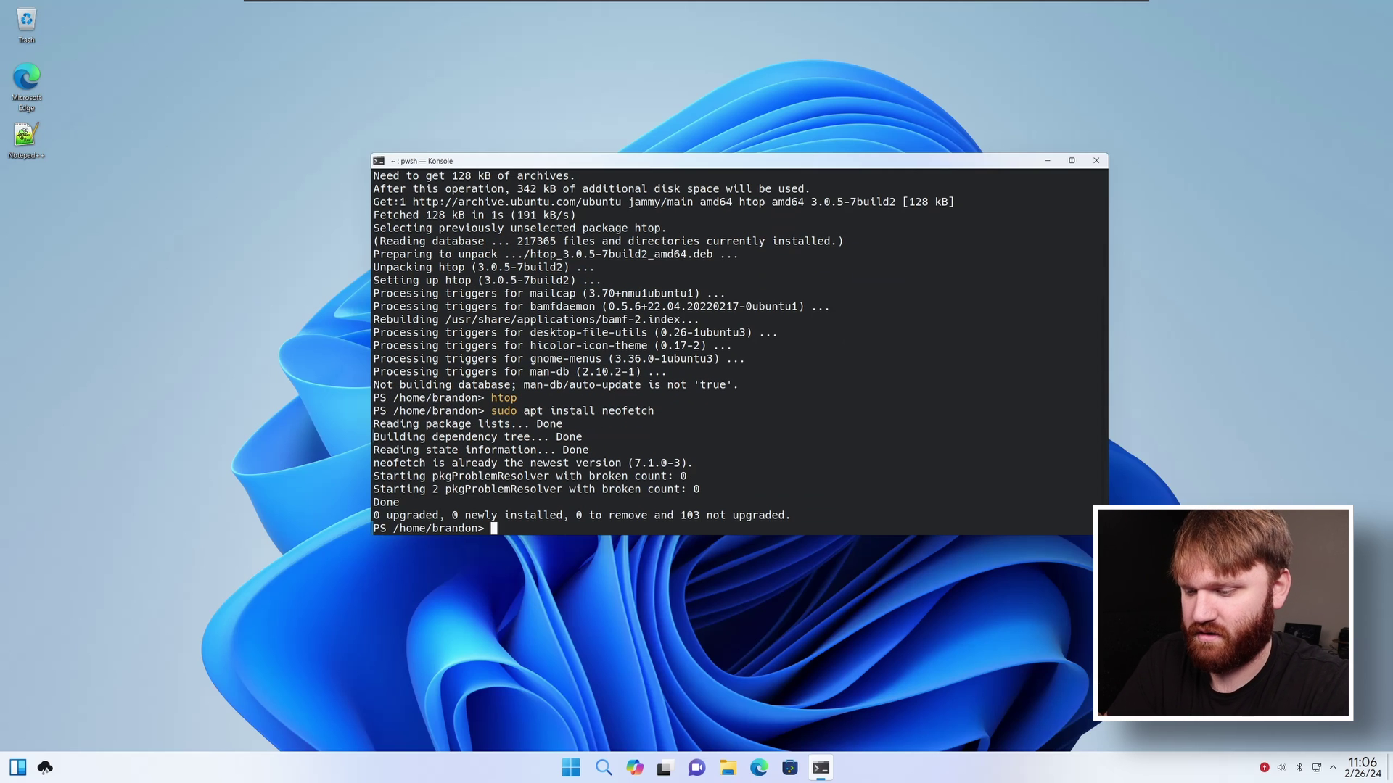
text(neofetc)
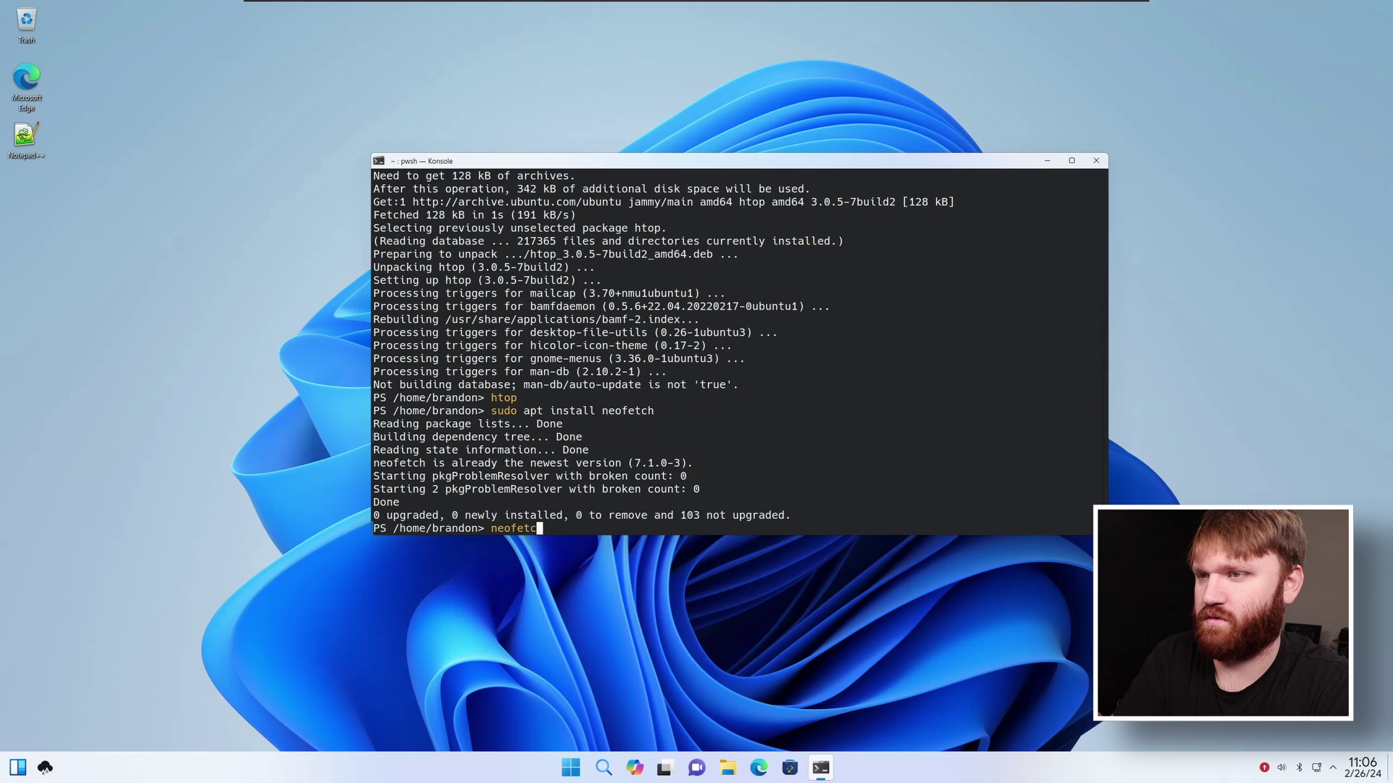
text(h)
key(Return)
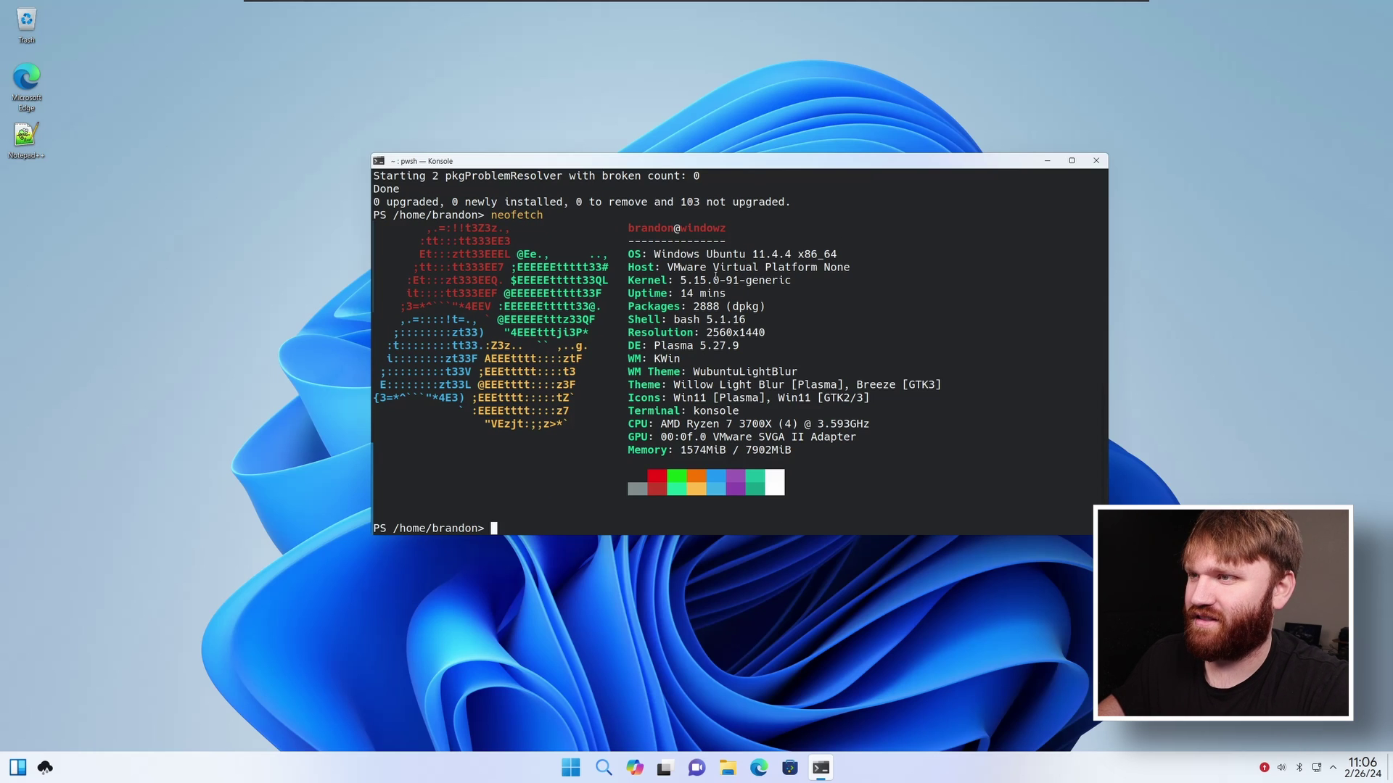
drag(700, 349, 796, 367)
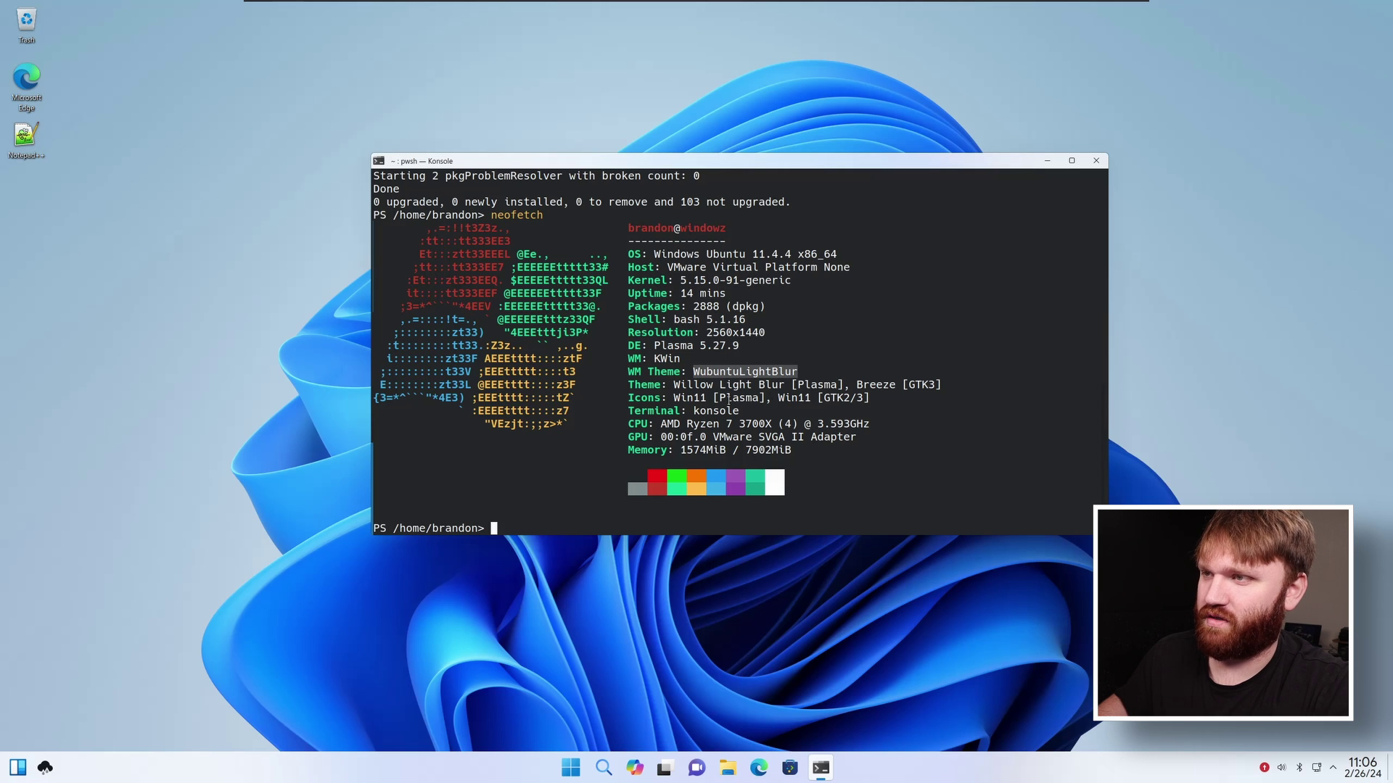
click(1096, 160)
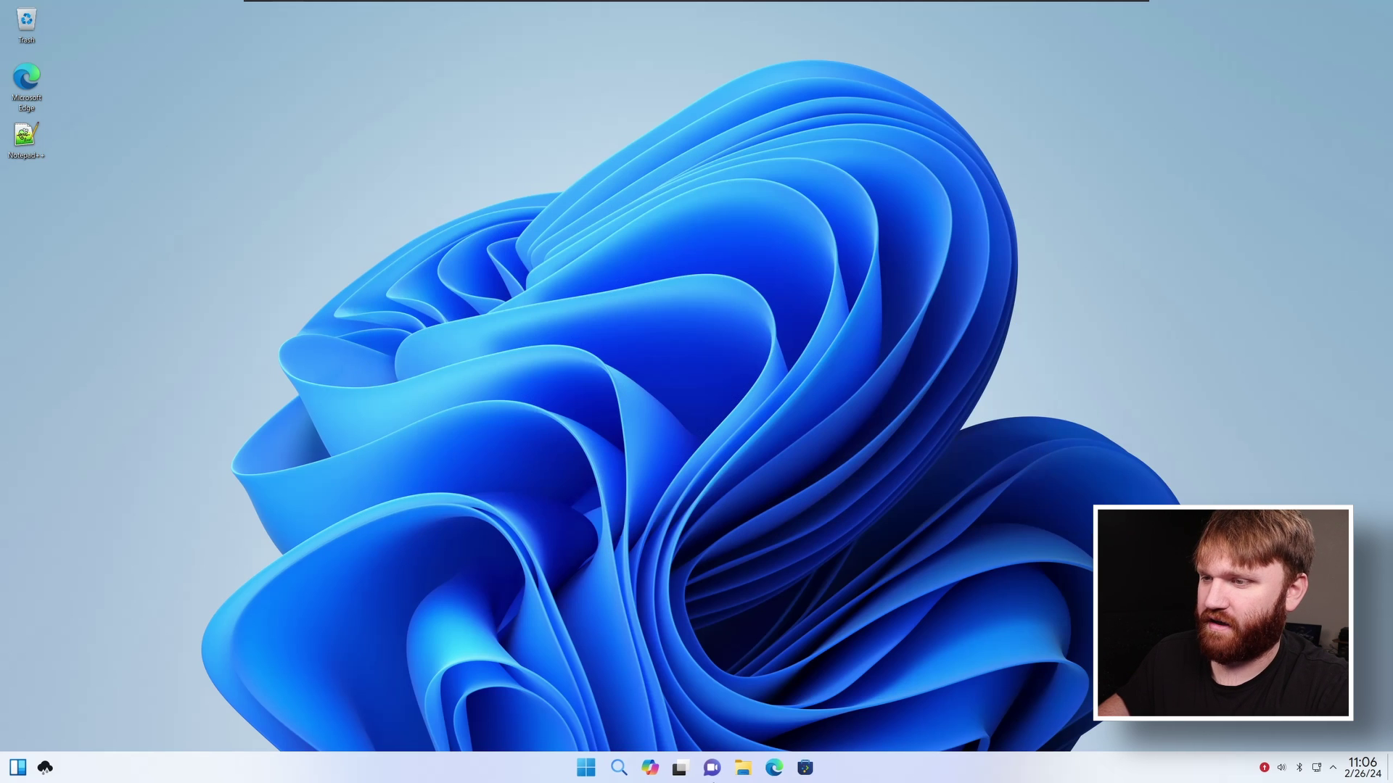
Apply the third, dark theme on the System Settings Customization page
click(591, 766)
click(553, 467)
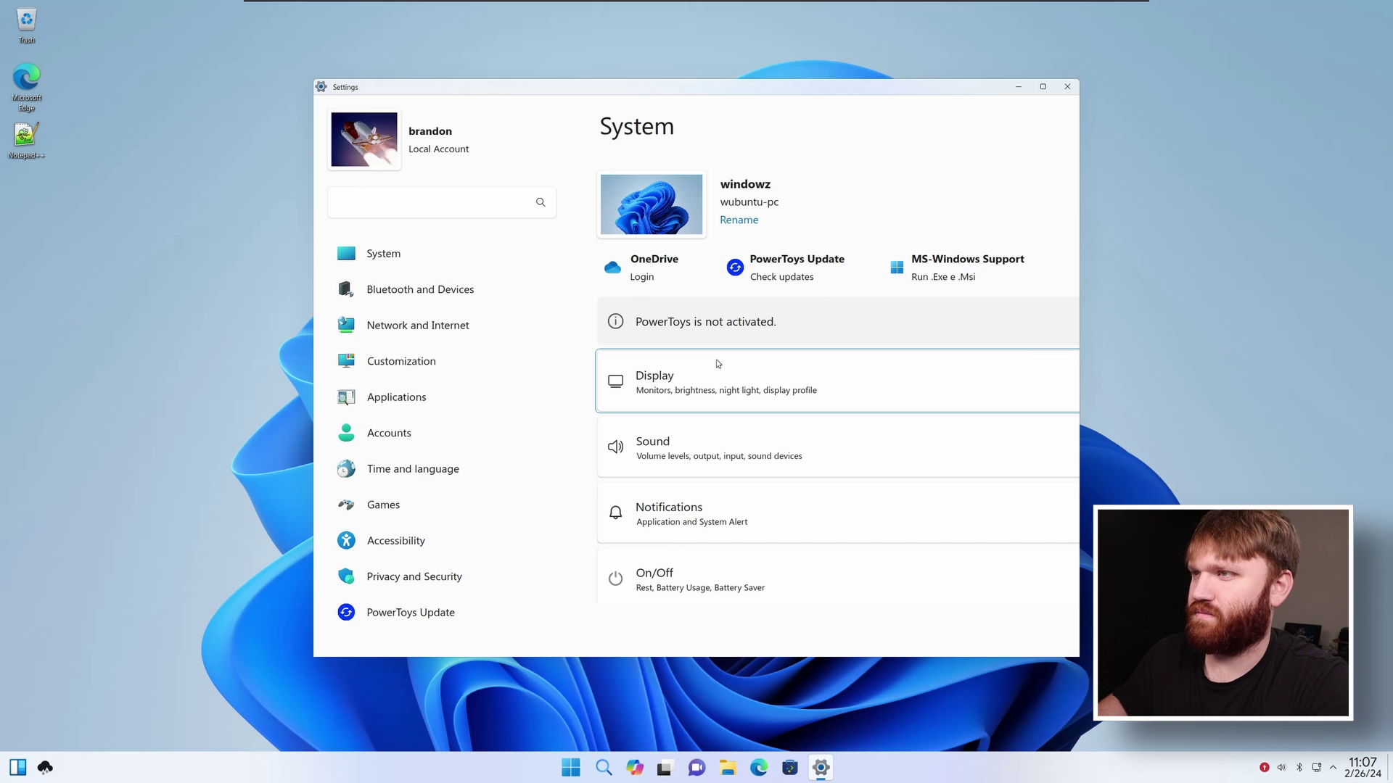
click(378, 369)
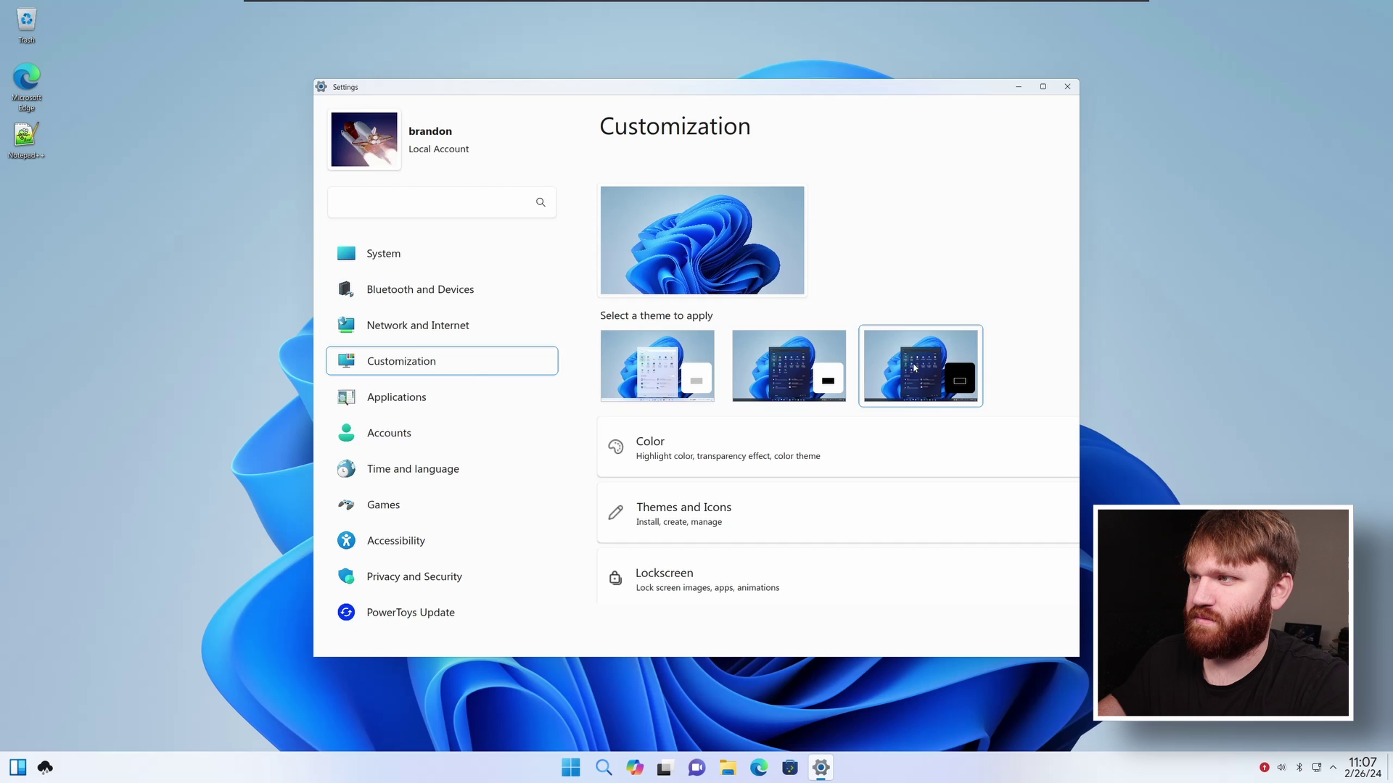
click(886, 367)
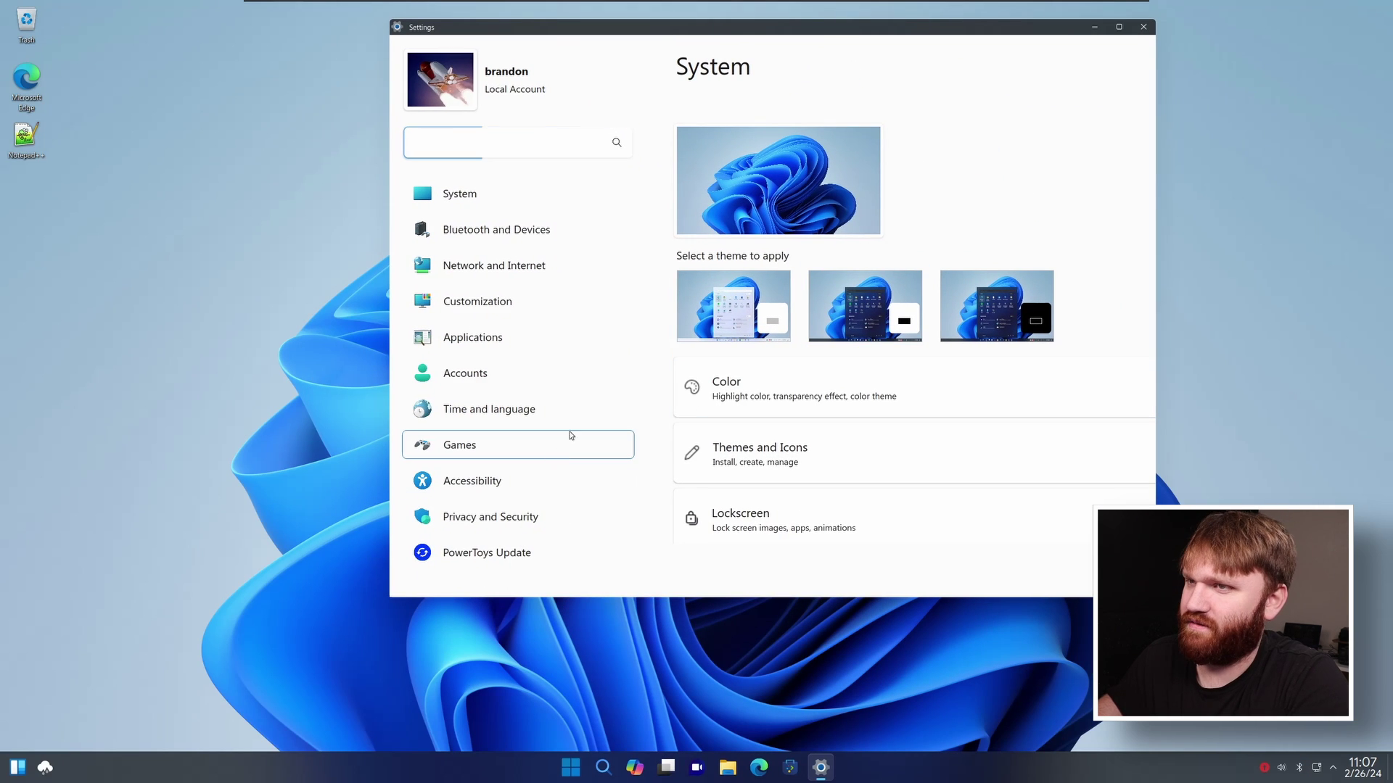
Browse Accounts, Time and language, Network and Bluetooth pages, close Settings, and open Start
click(491, 377)
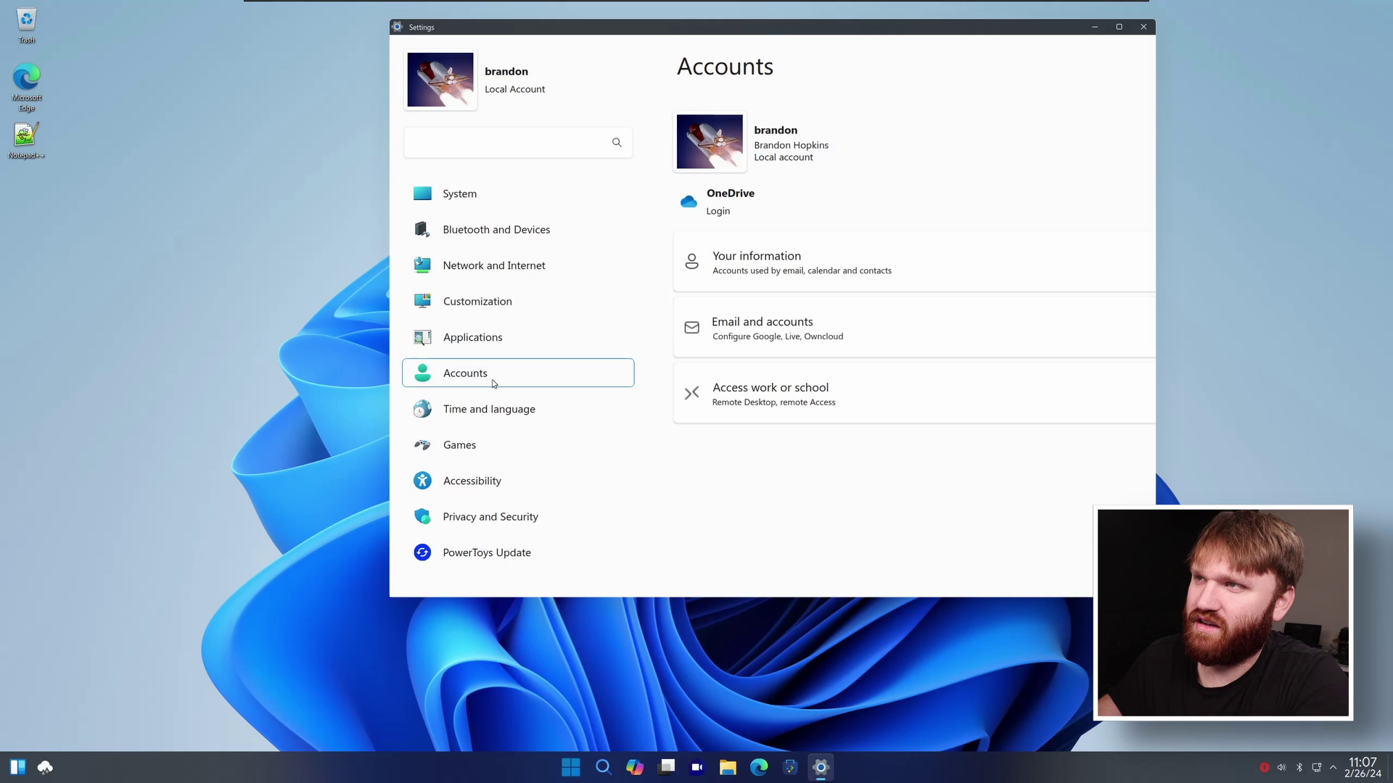
click(497, 411)
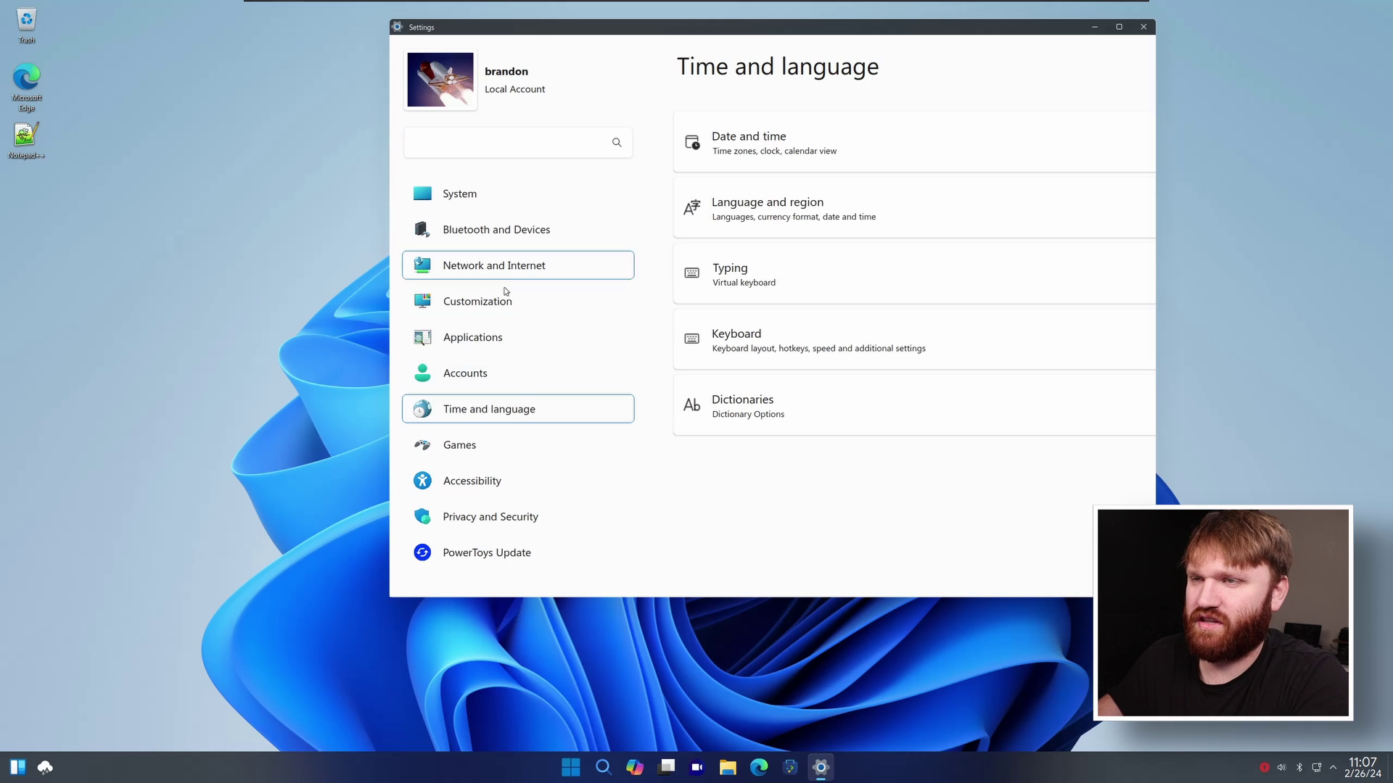
click(544, 301)
click(512, 263)
click(508, 230)
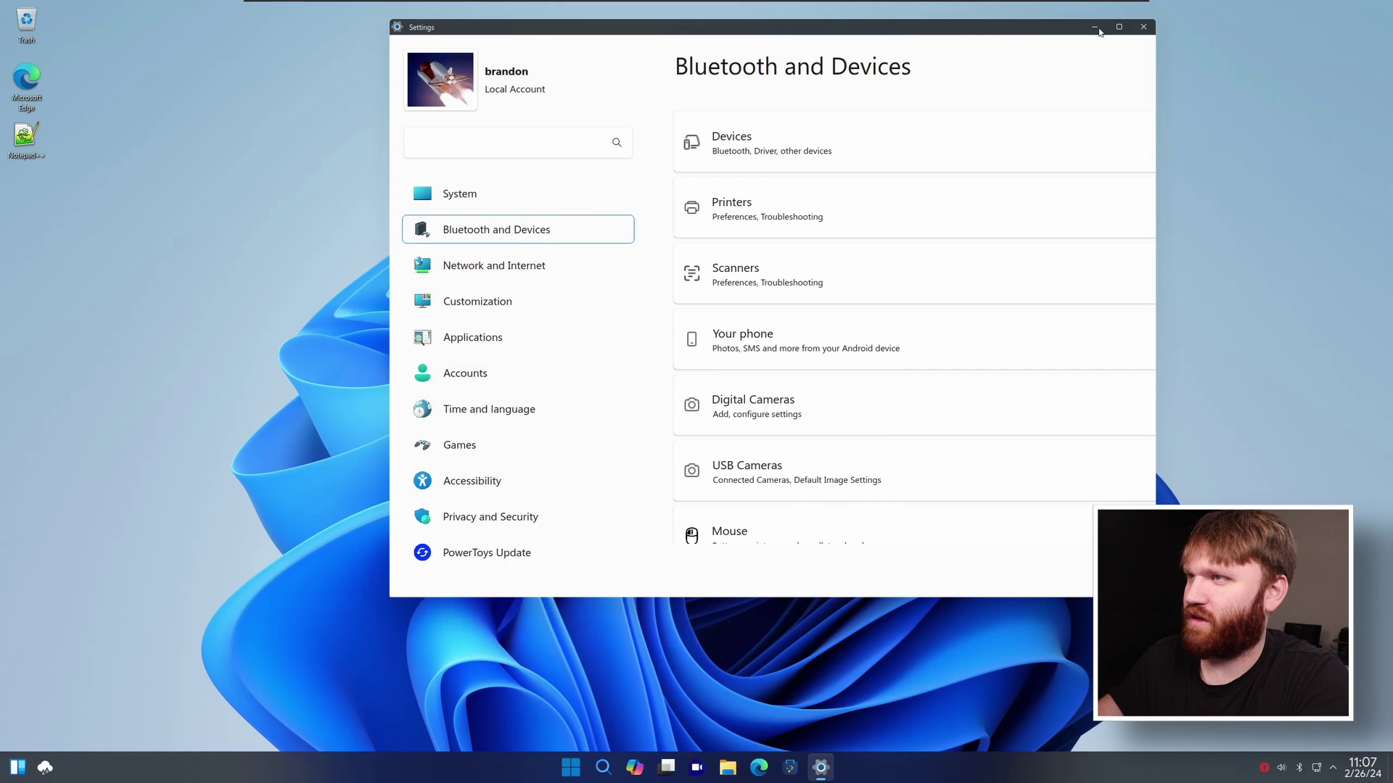
click(1141, 26)
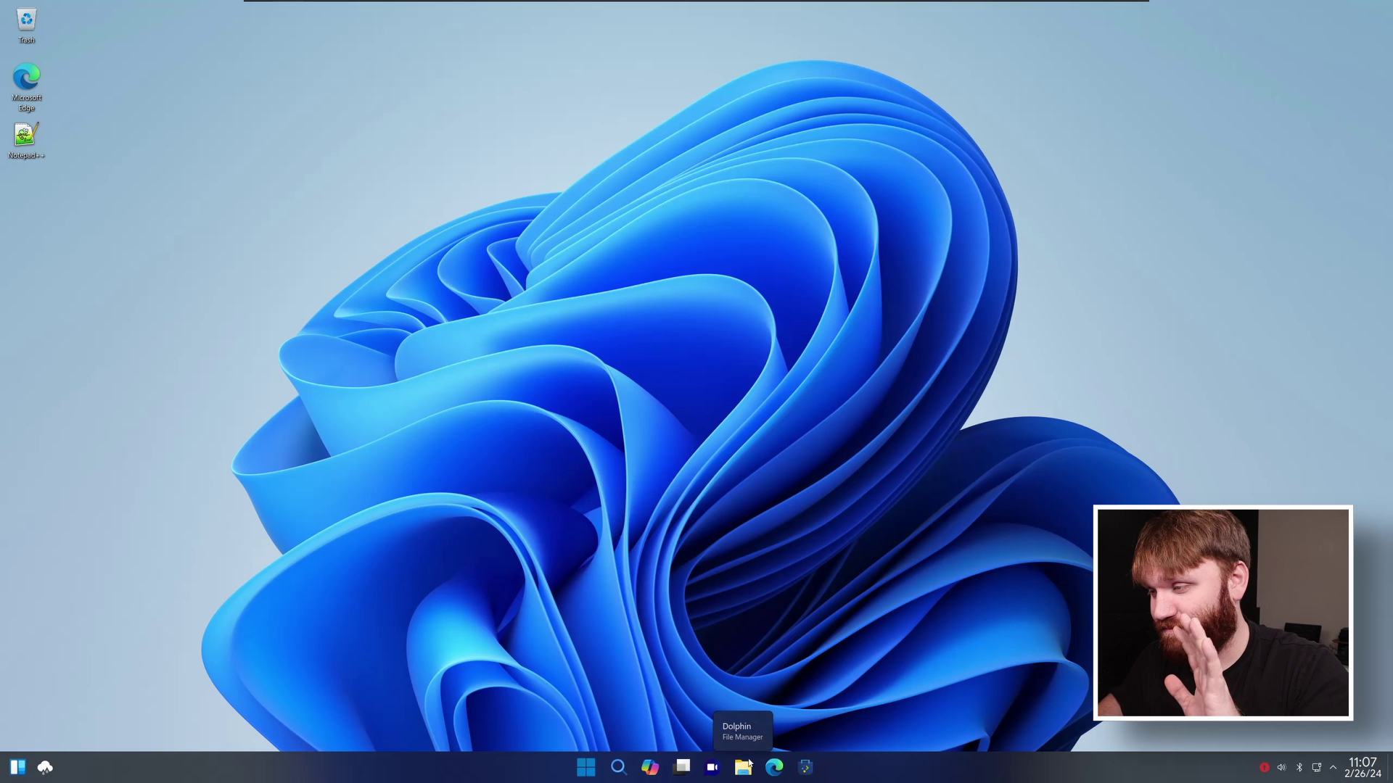
click(585, 767)
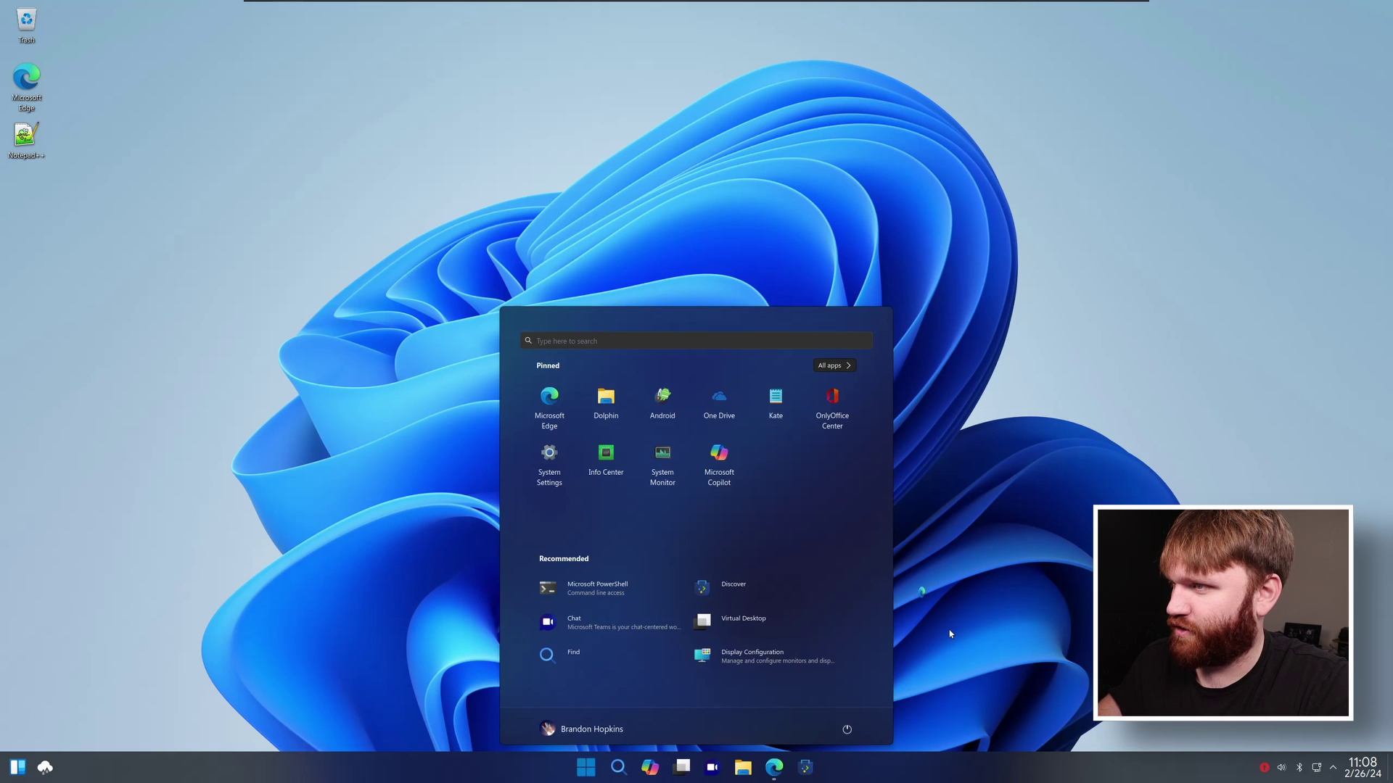
Move and resize the Edge window, search wubuntu, and widen the window on Wubuntu's home page
click(930, 624)
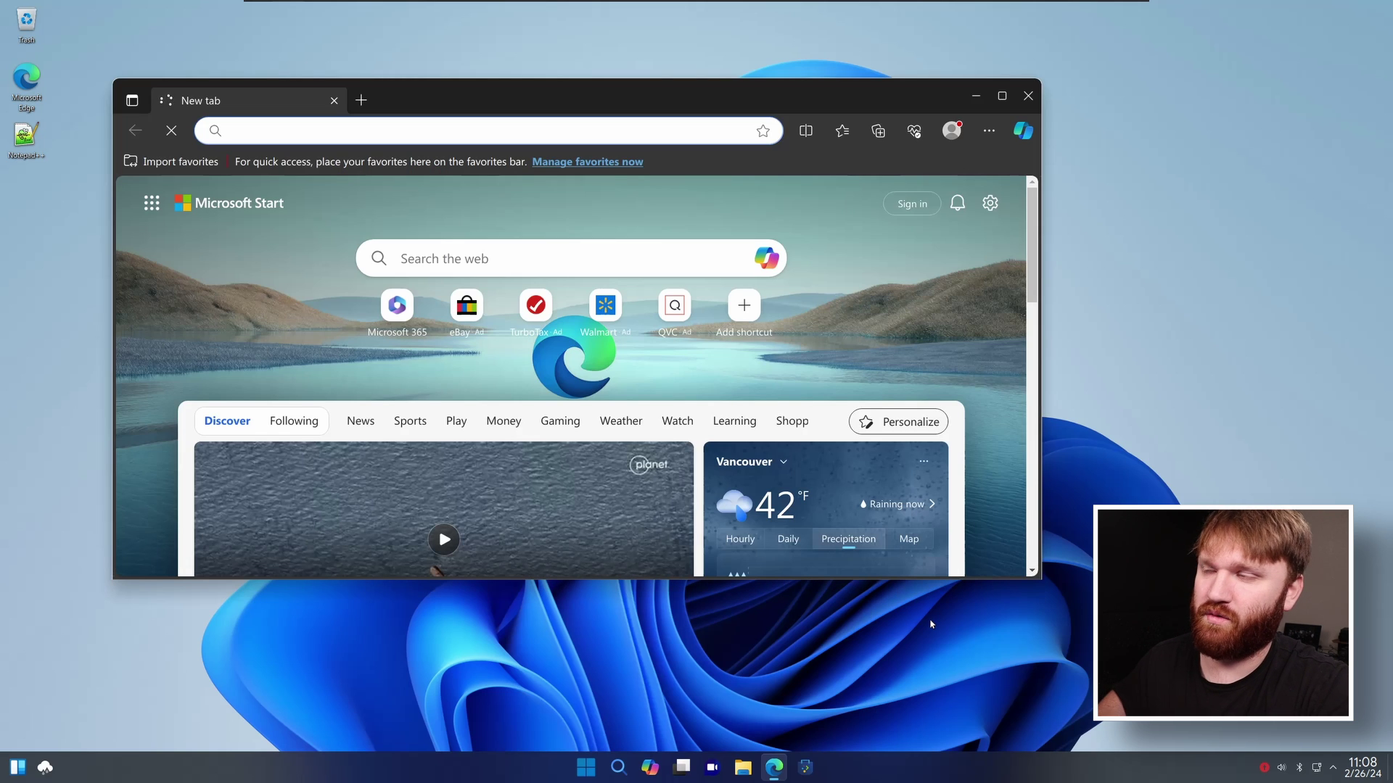
drag(751, 97, 826, 48)
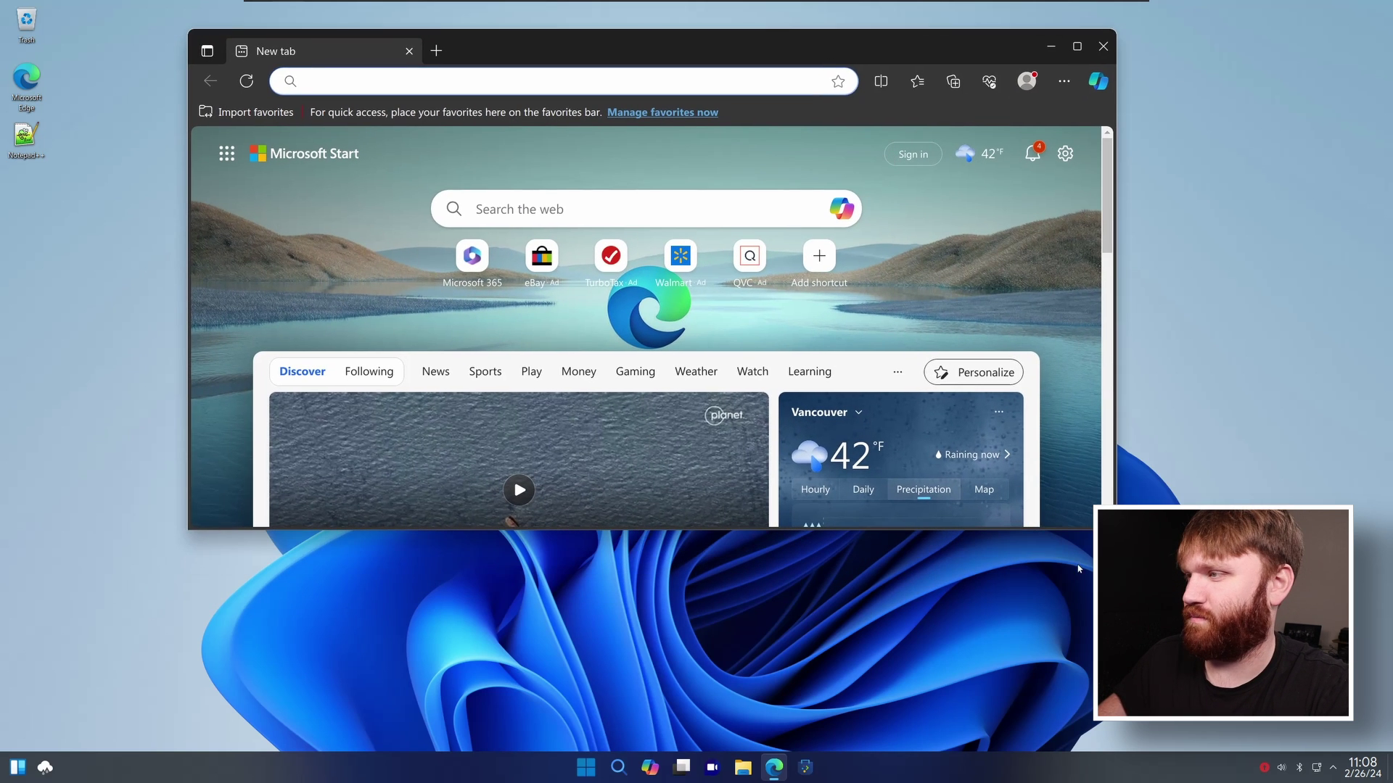
drag(1115, 528, 967, 660)
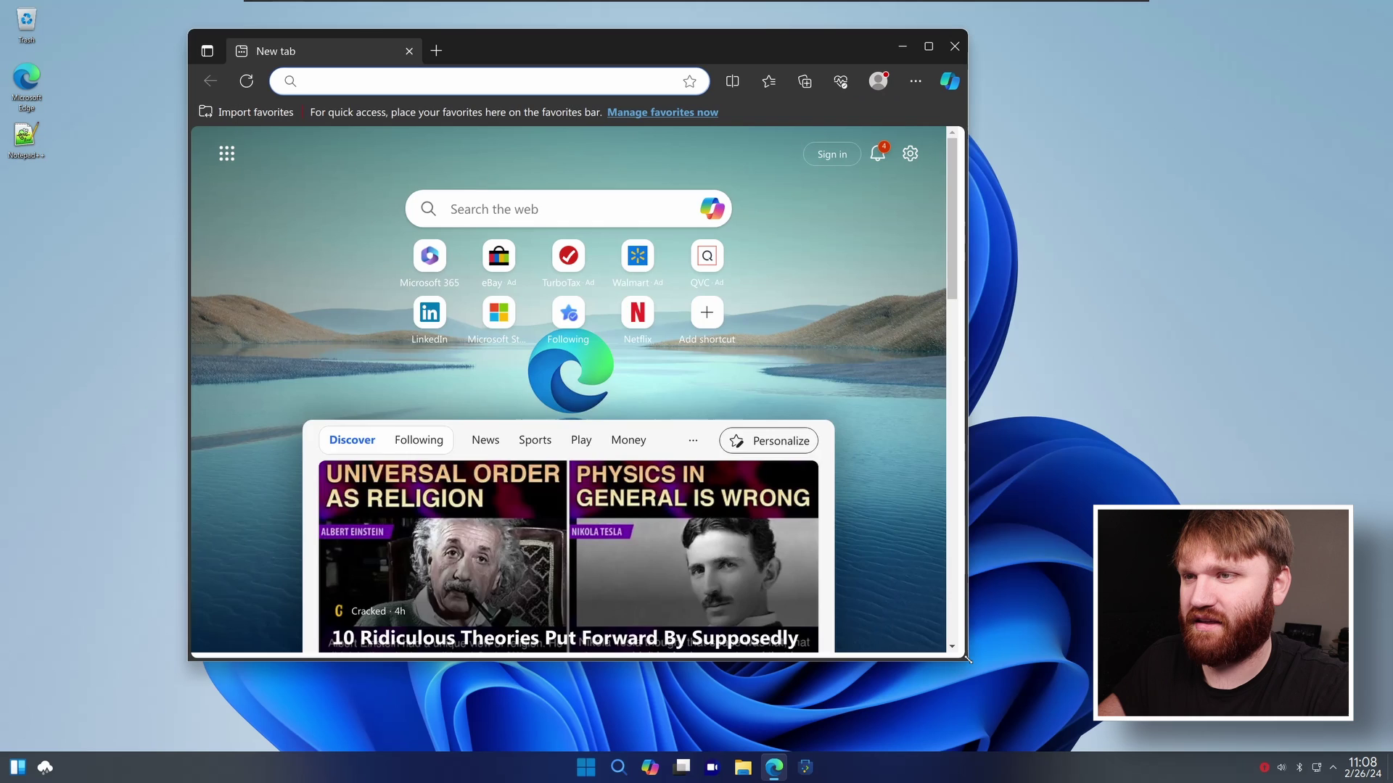
click(441, 82)
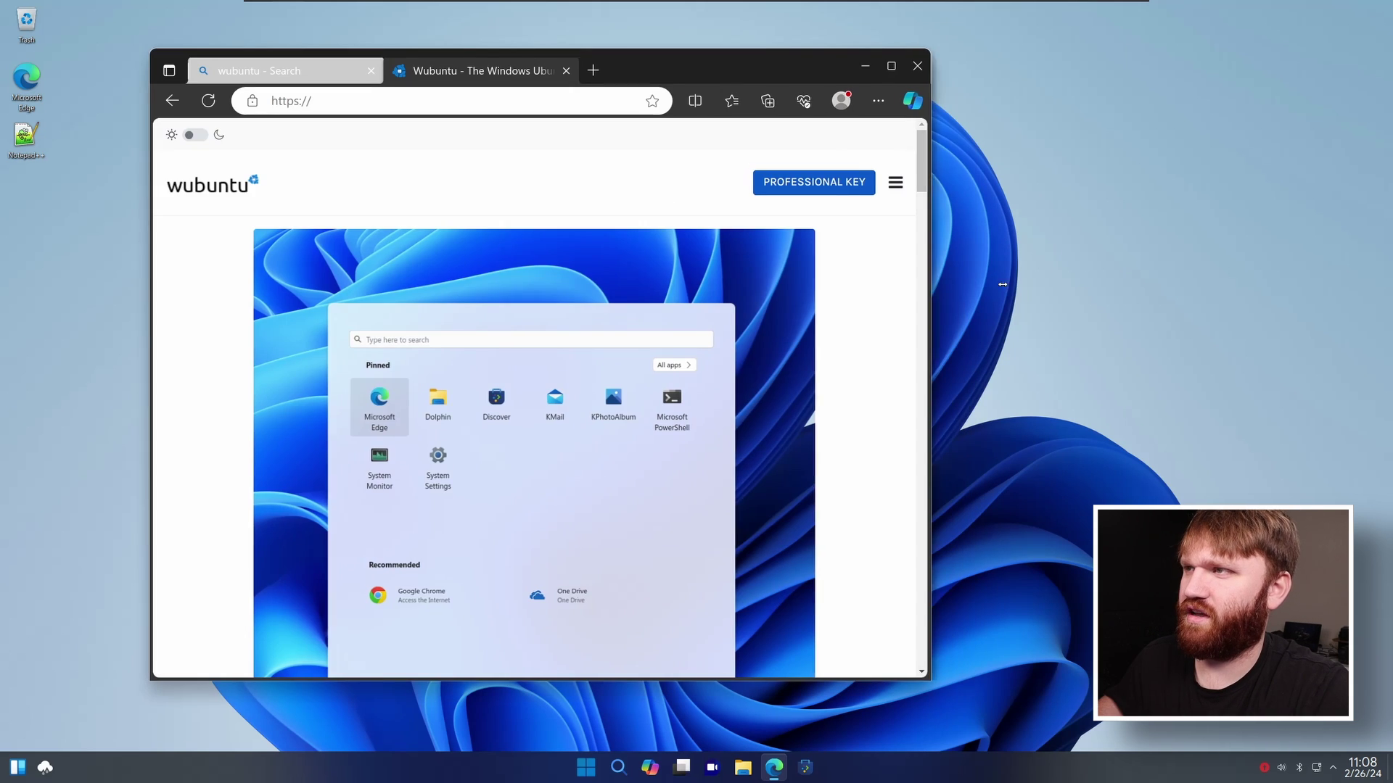
drag(1002, 284, 1036, 284)
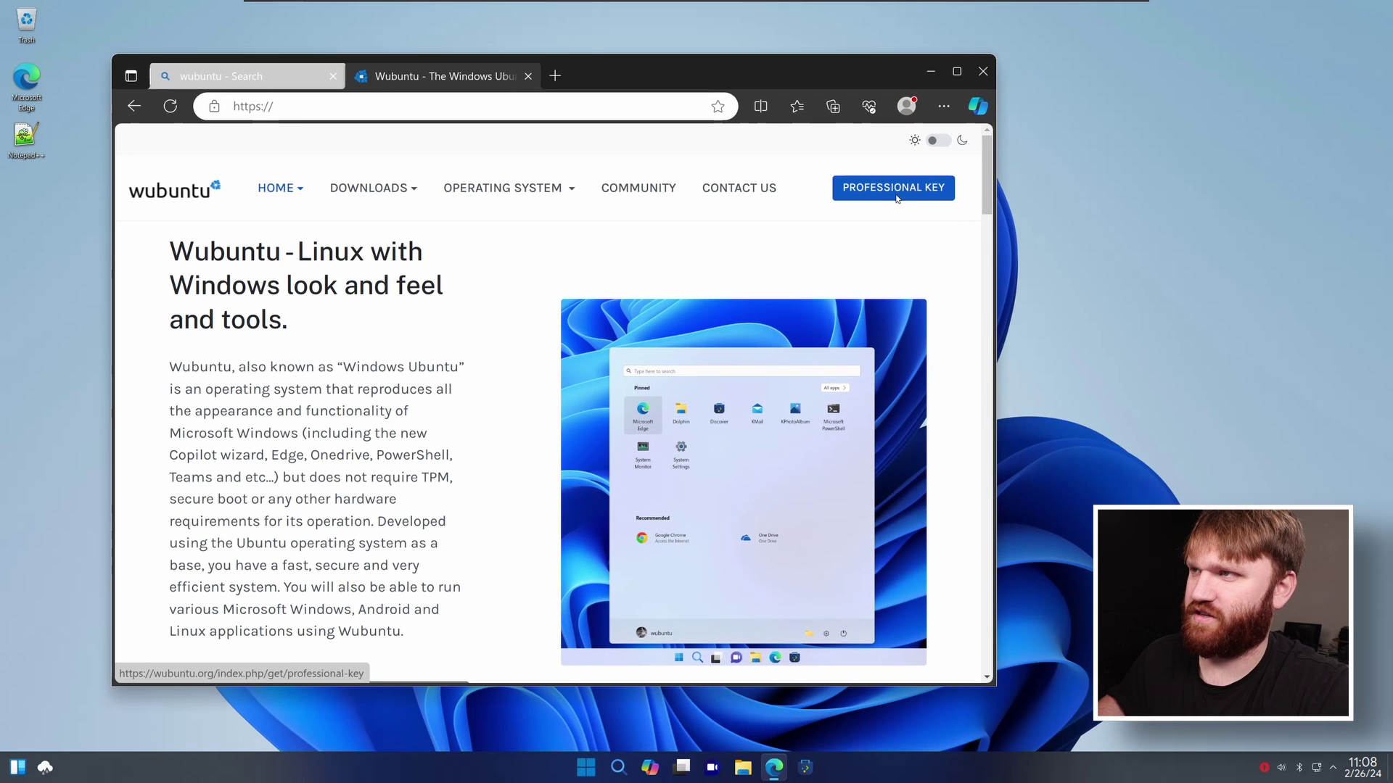
Open the Wubuntu Professional Key page and scroll through its $35 PayPal licence offer
click(895, 189)
scroll(793, 470, down, 5)
scroll(792, 470, down, 1)
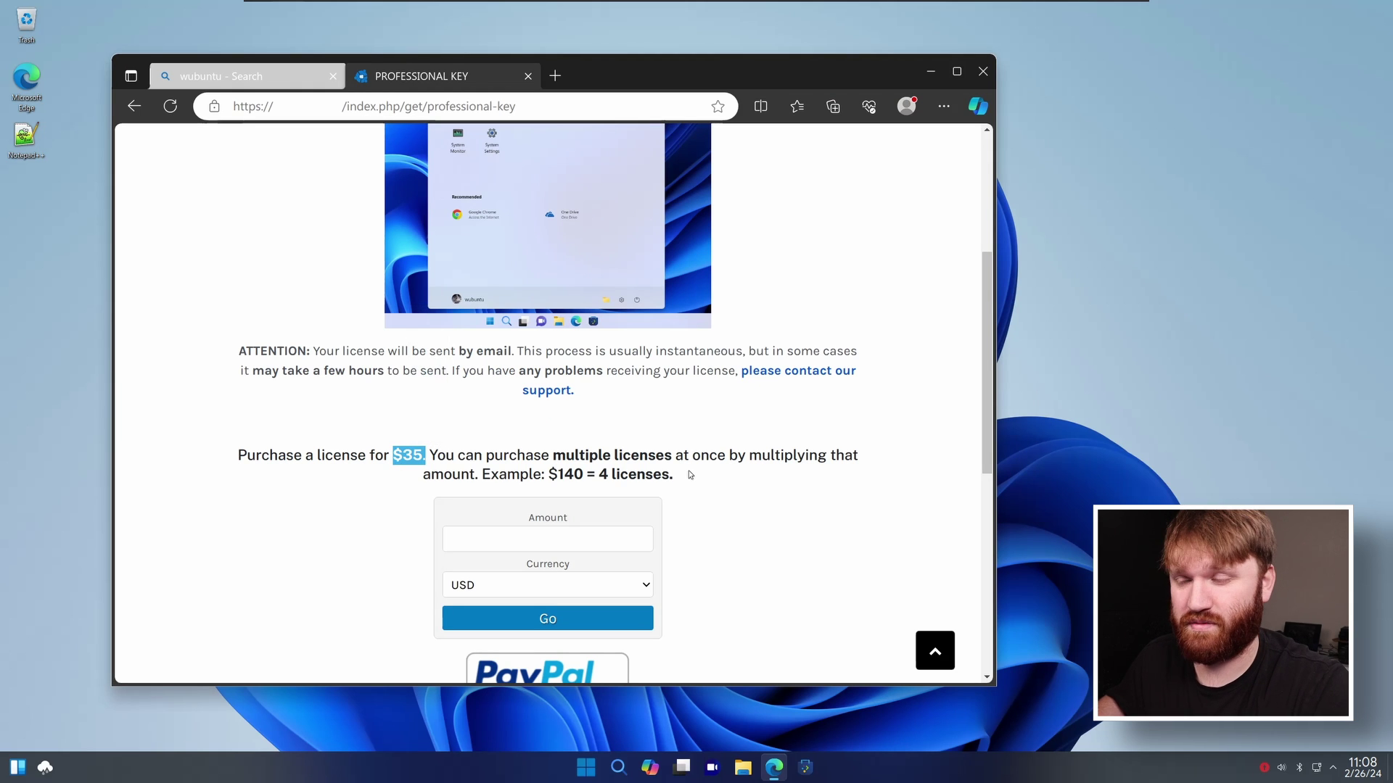
click(348, 472)
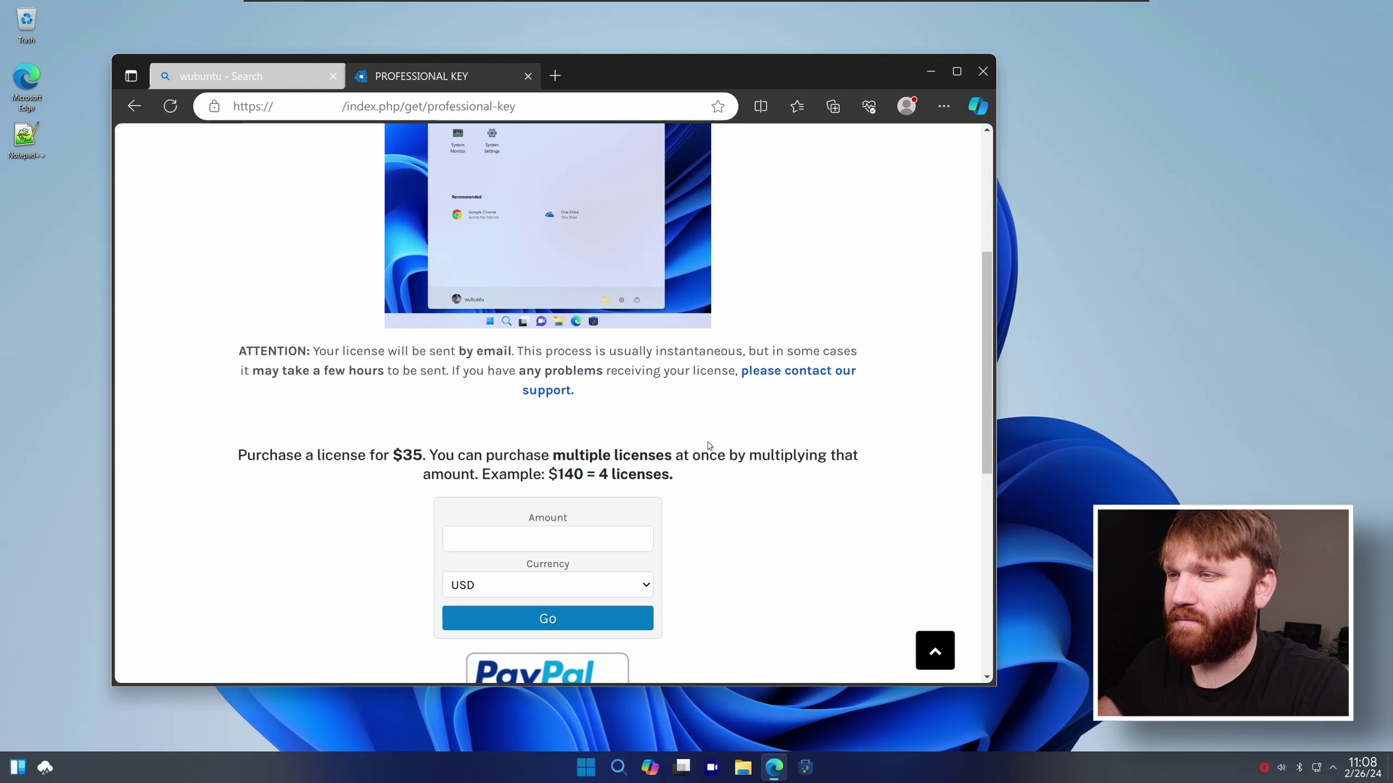
scroll(708, 446, up, 1)
scroll(725, 447, down, 3)
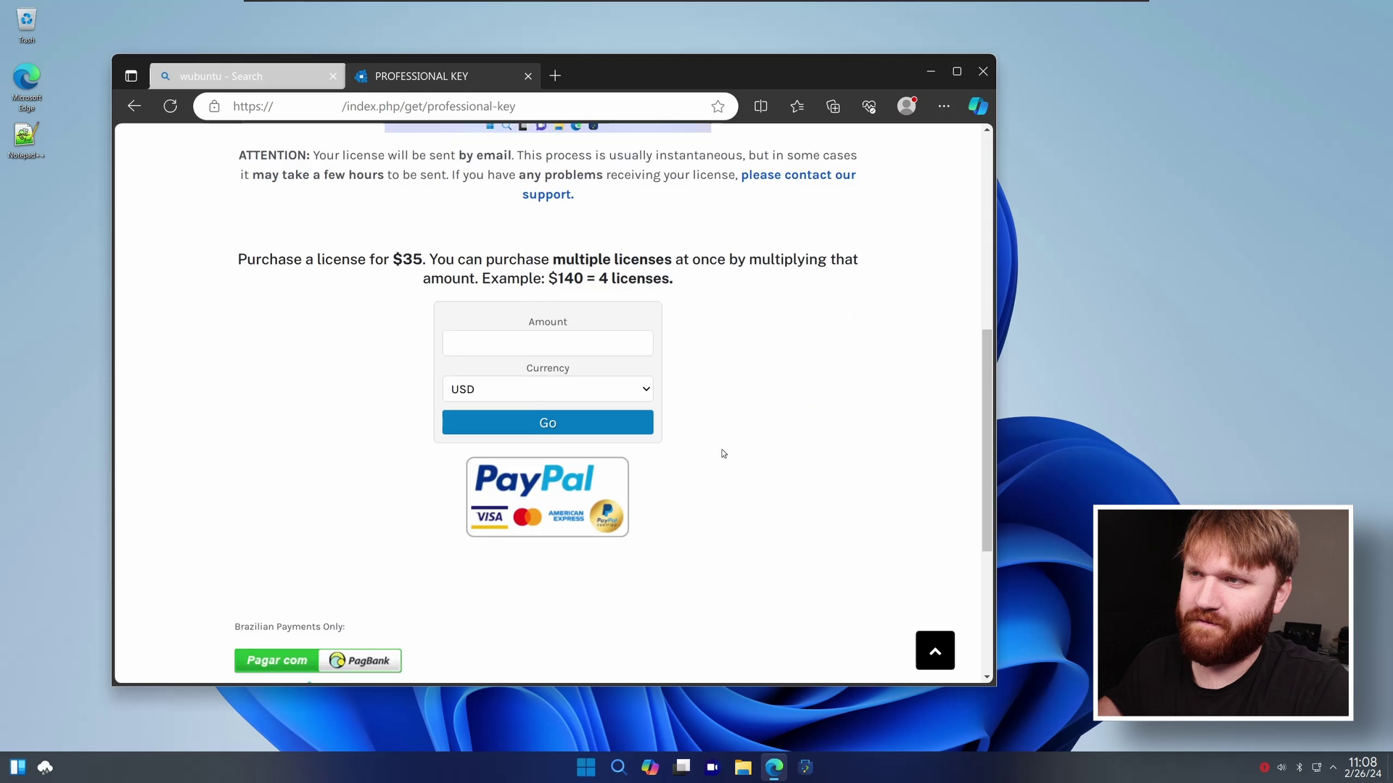
scroll(724, 454, up, 7)
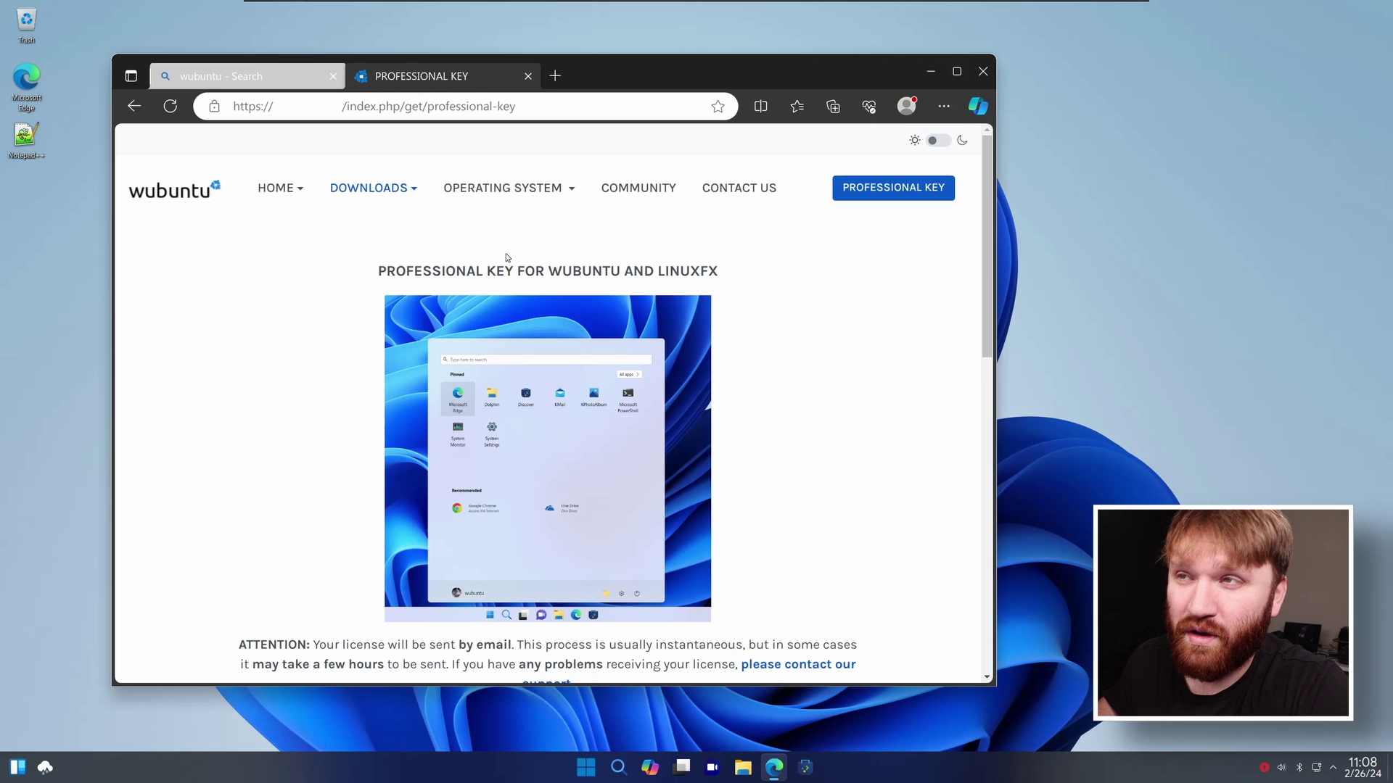
Open the Wubuntu project page on SourceForge and go to its Files listing
mouse_move(508, 188)
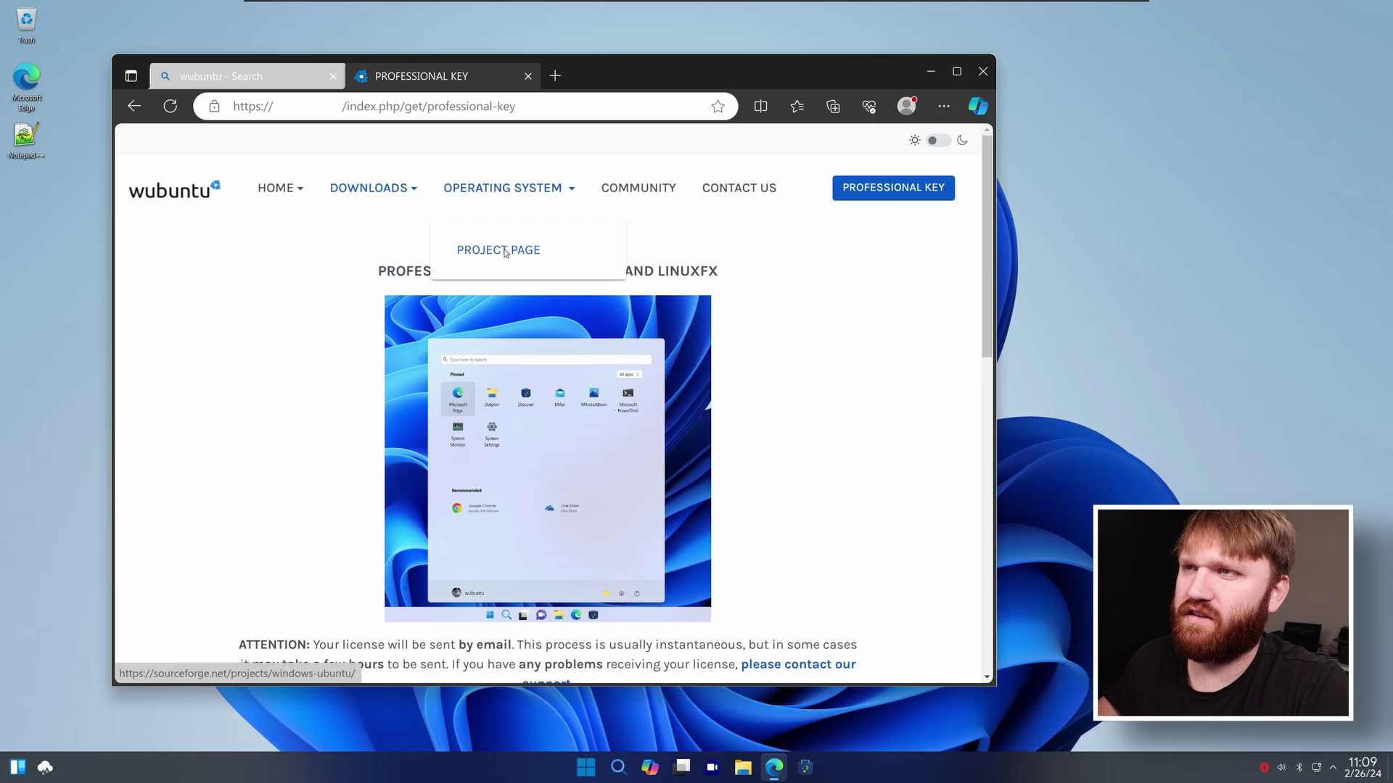
click(498, 249)
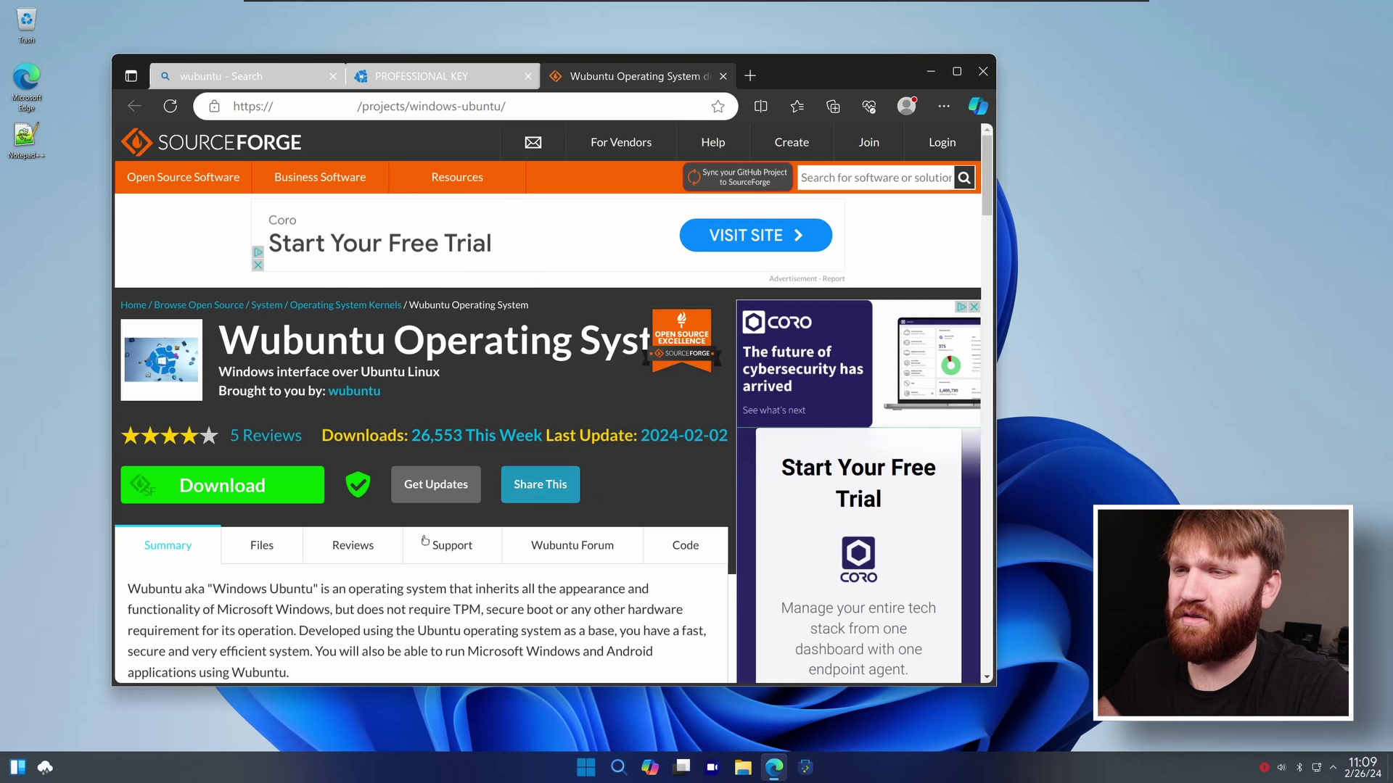
scroll(288, 558, down, 1)
click(262, 448)
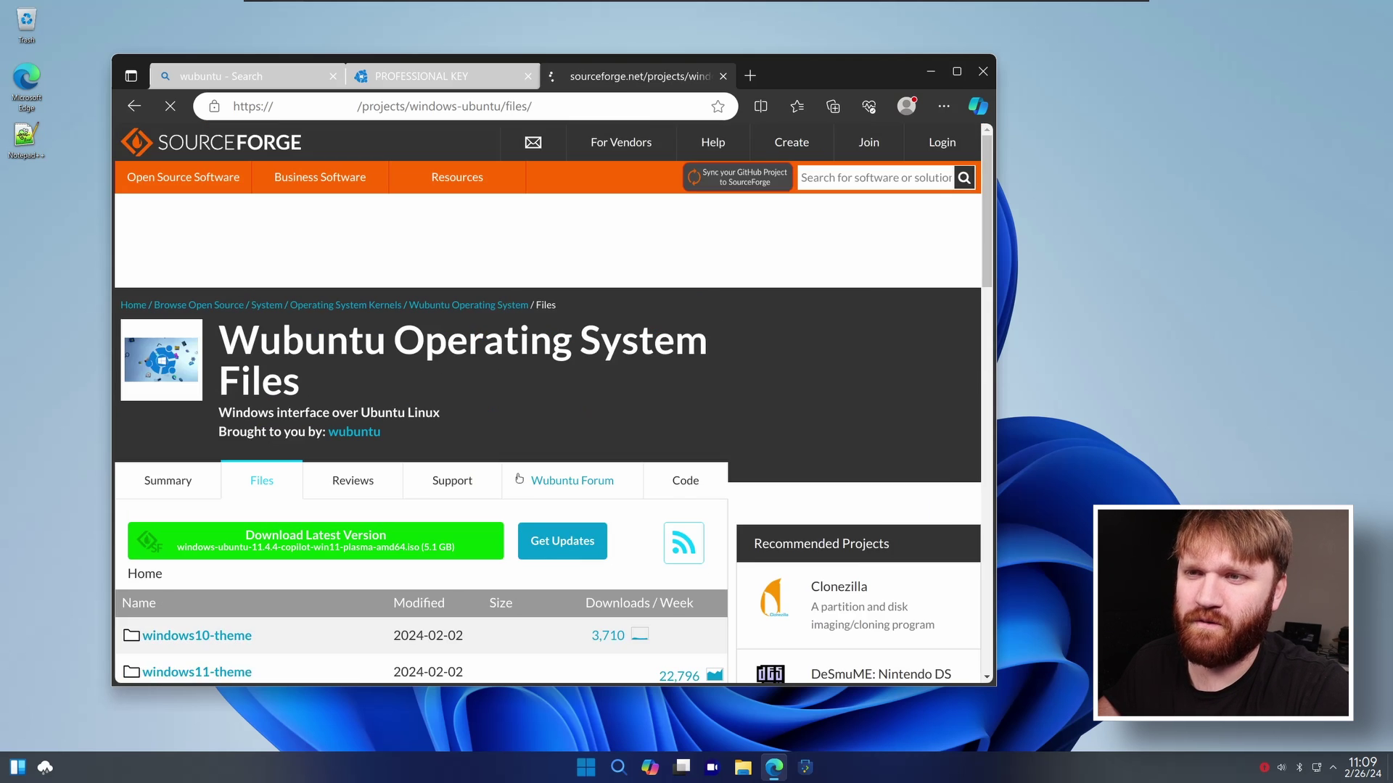
scroll(519, 488, down, 1)
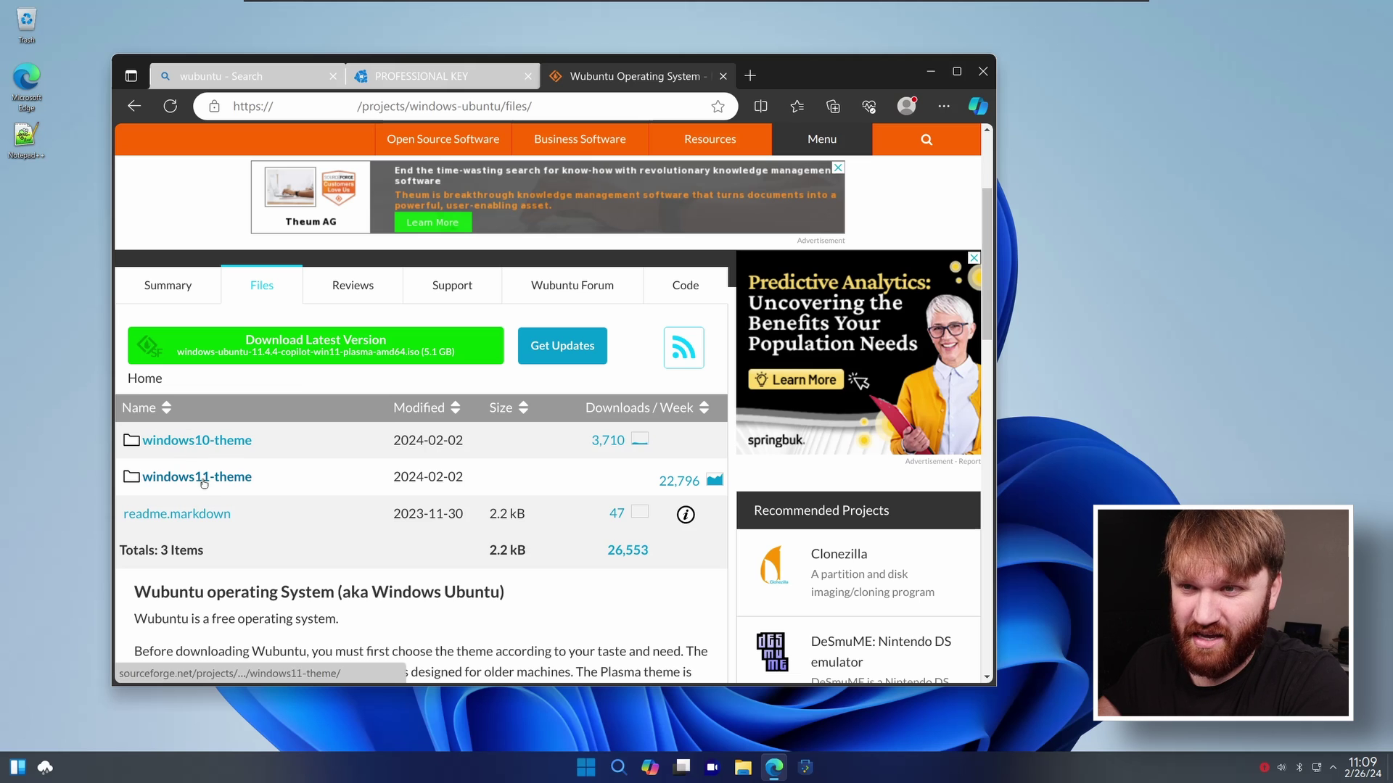
Check the 5.1 GB ISO's date and size in windows11-theme, then return to the files listing
click(207, 478)
scroll(392, 404, down, 4)
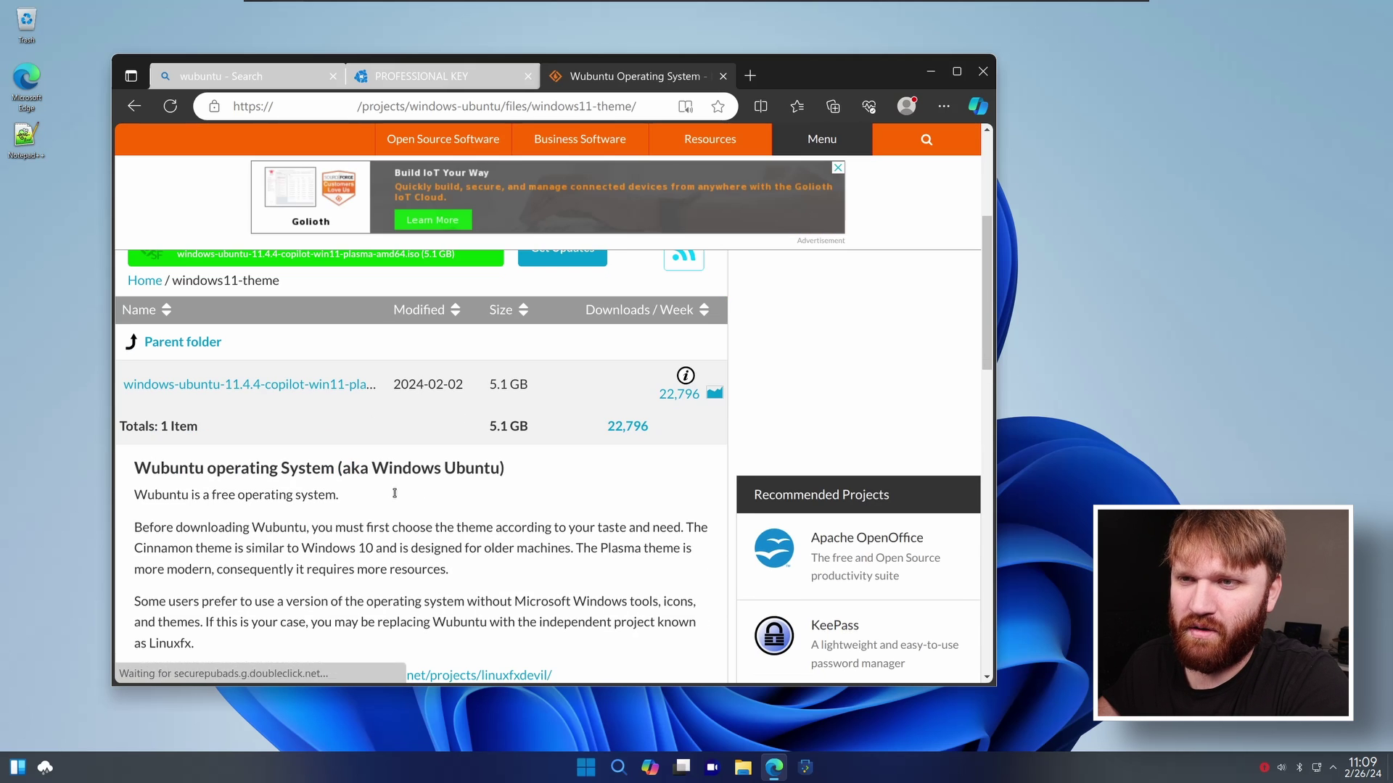
drag(555, 389, 394, 393)
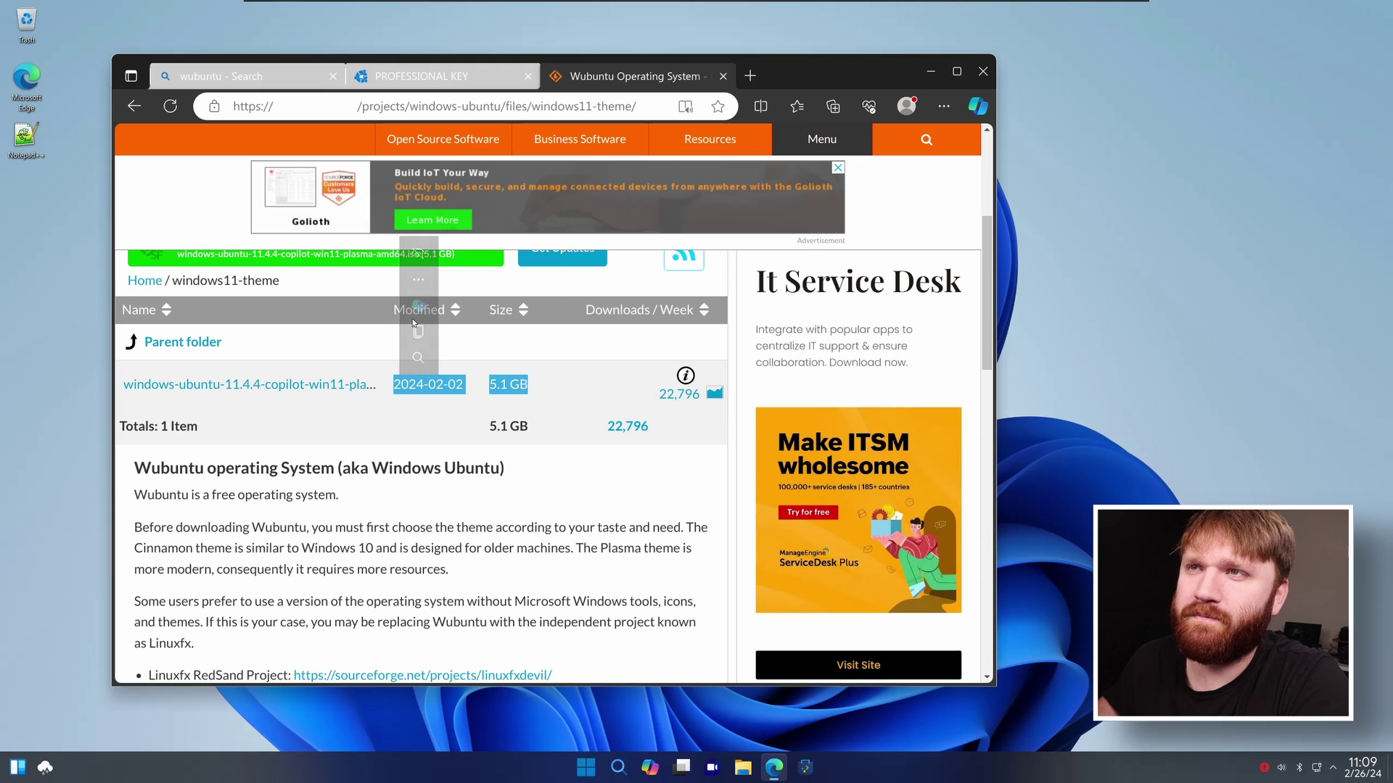
right_click(512, 386)
key(Escape)
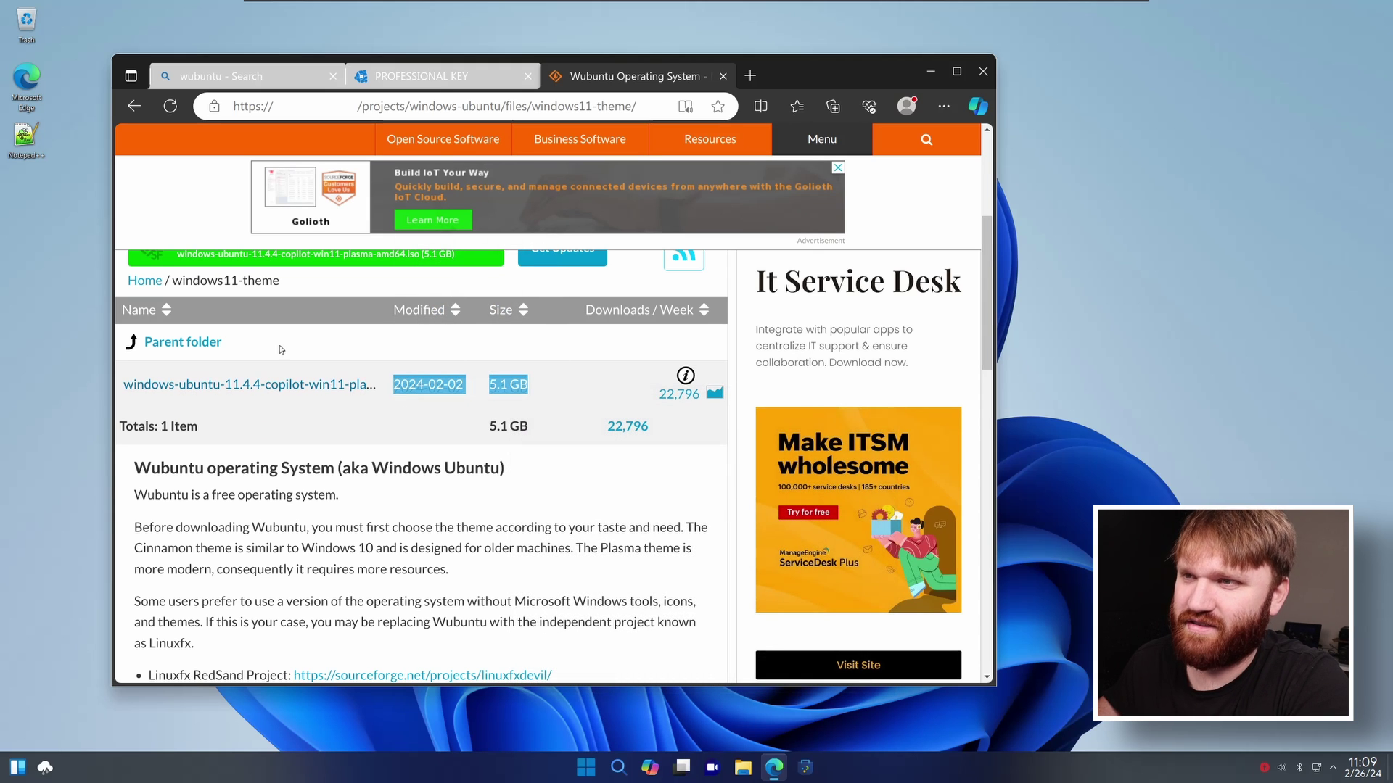
click(135, 106)
Switch back to the Wubuntu website tab in Edge
click(413, 76)
click(631, 75)
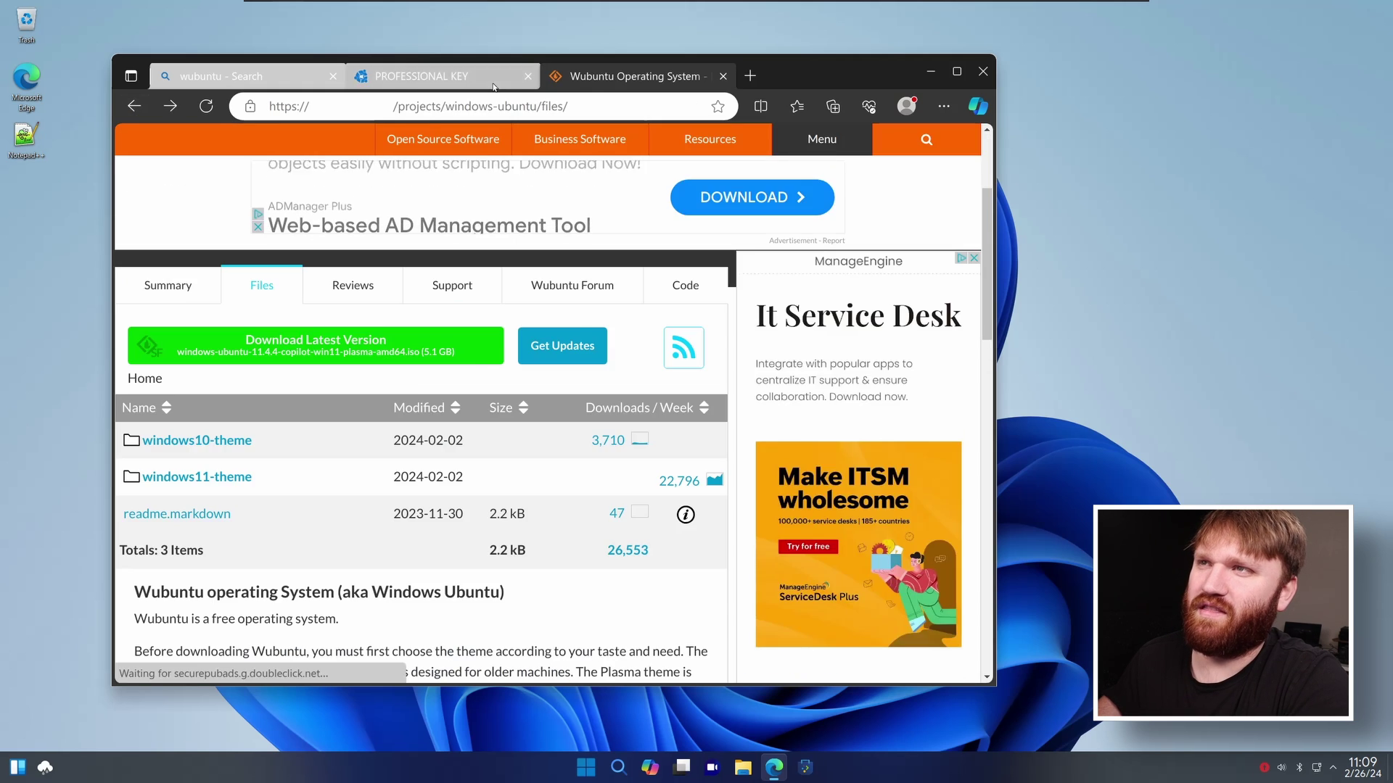
click(406, 75)
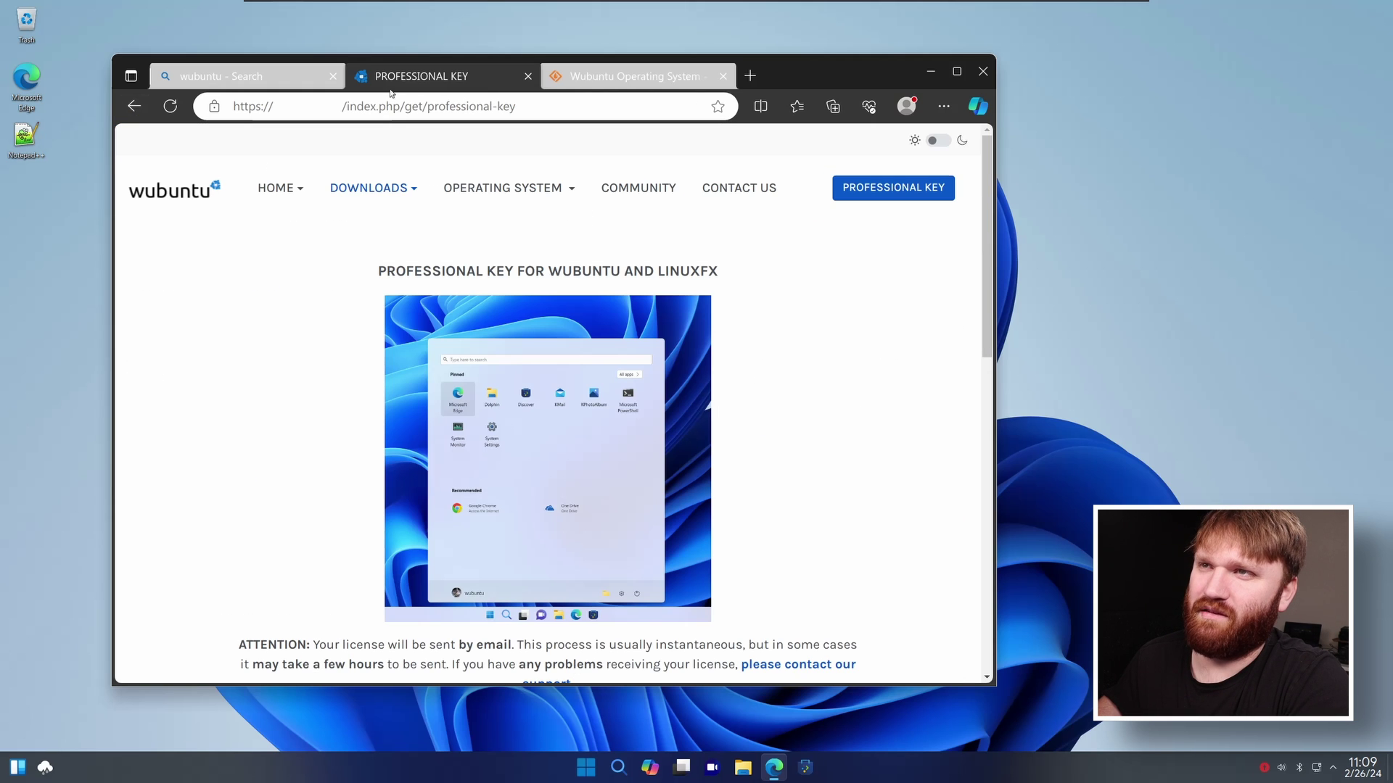
Open the Wubuntu Free Edition download page and scroll through it
click(388, 187)
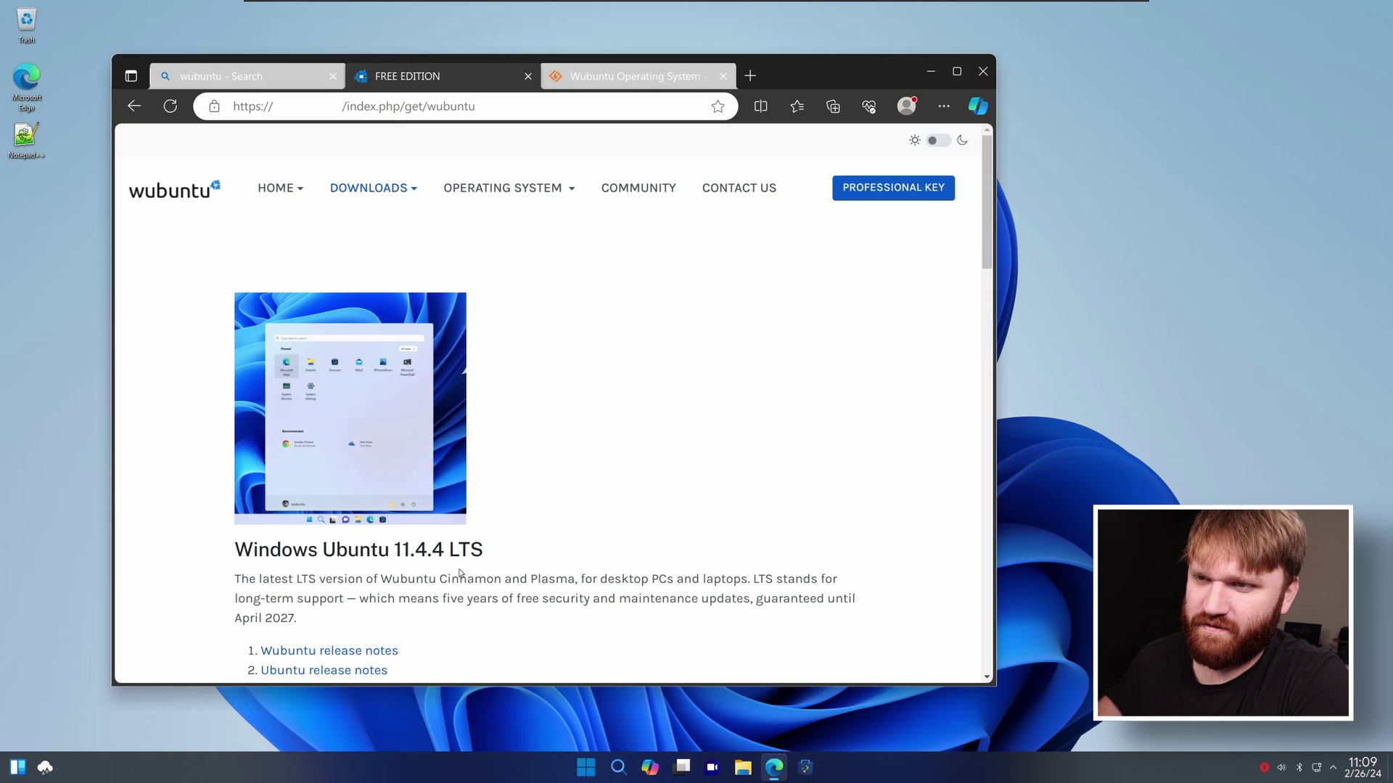
drag(975, 245, 1005, 339)
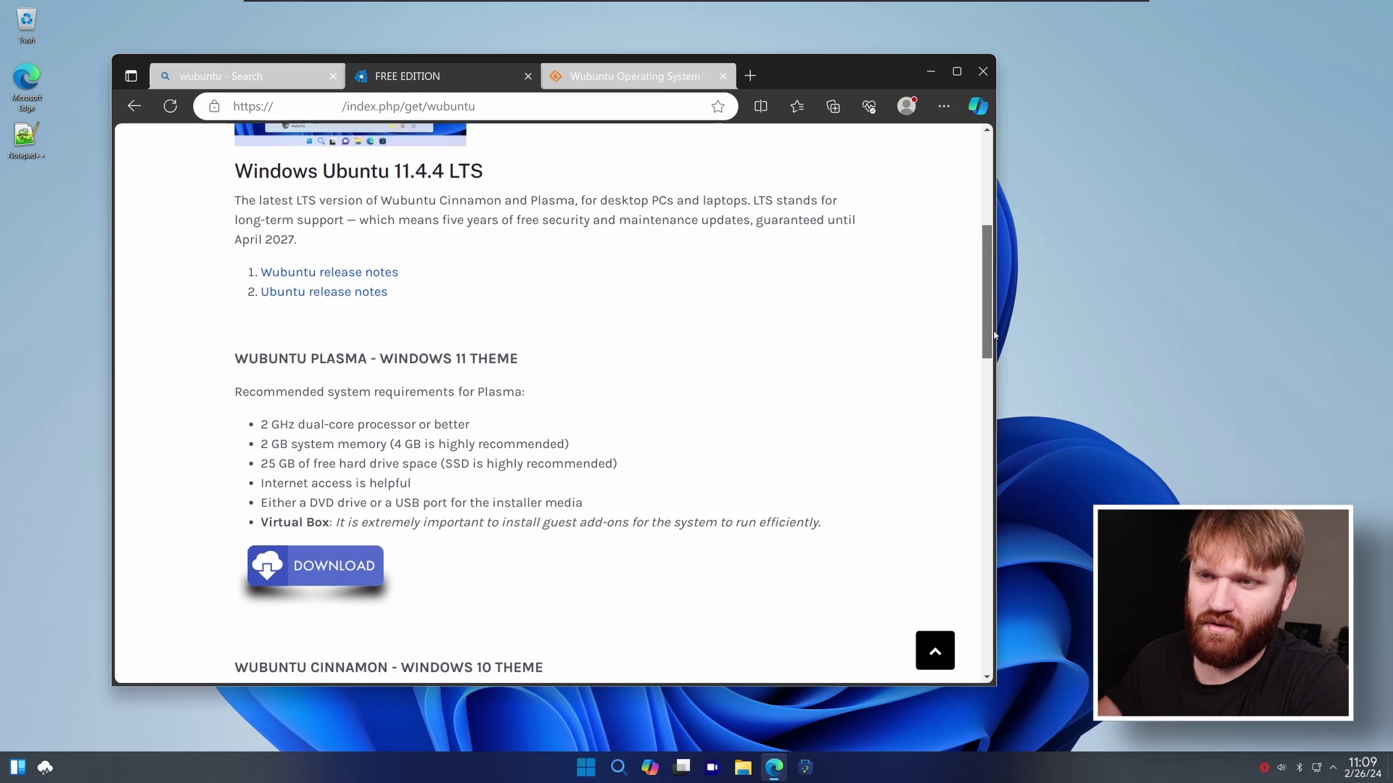
drag(986, 340, 964, 565)
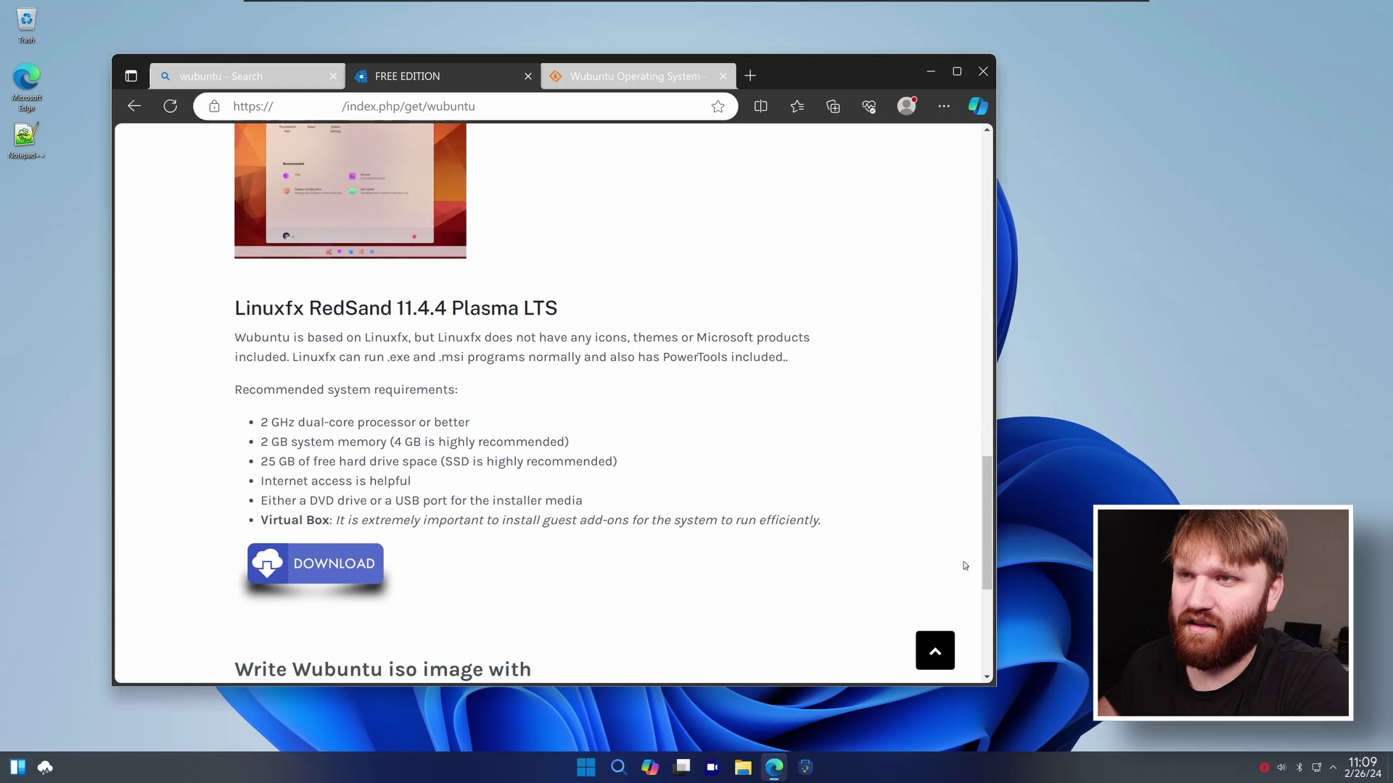
double_click(296, 311)
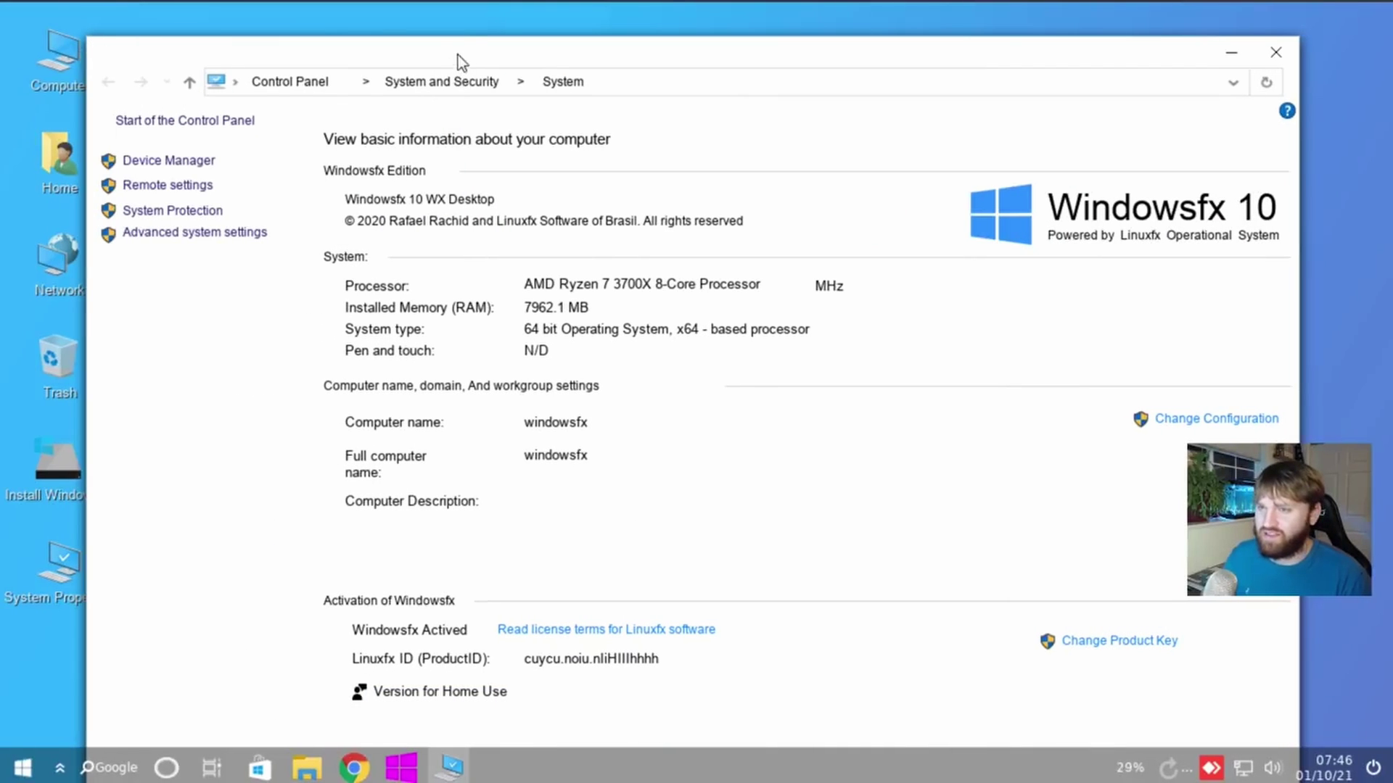
drag(459, 55, 468, 35)
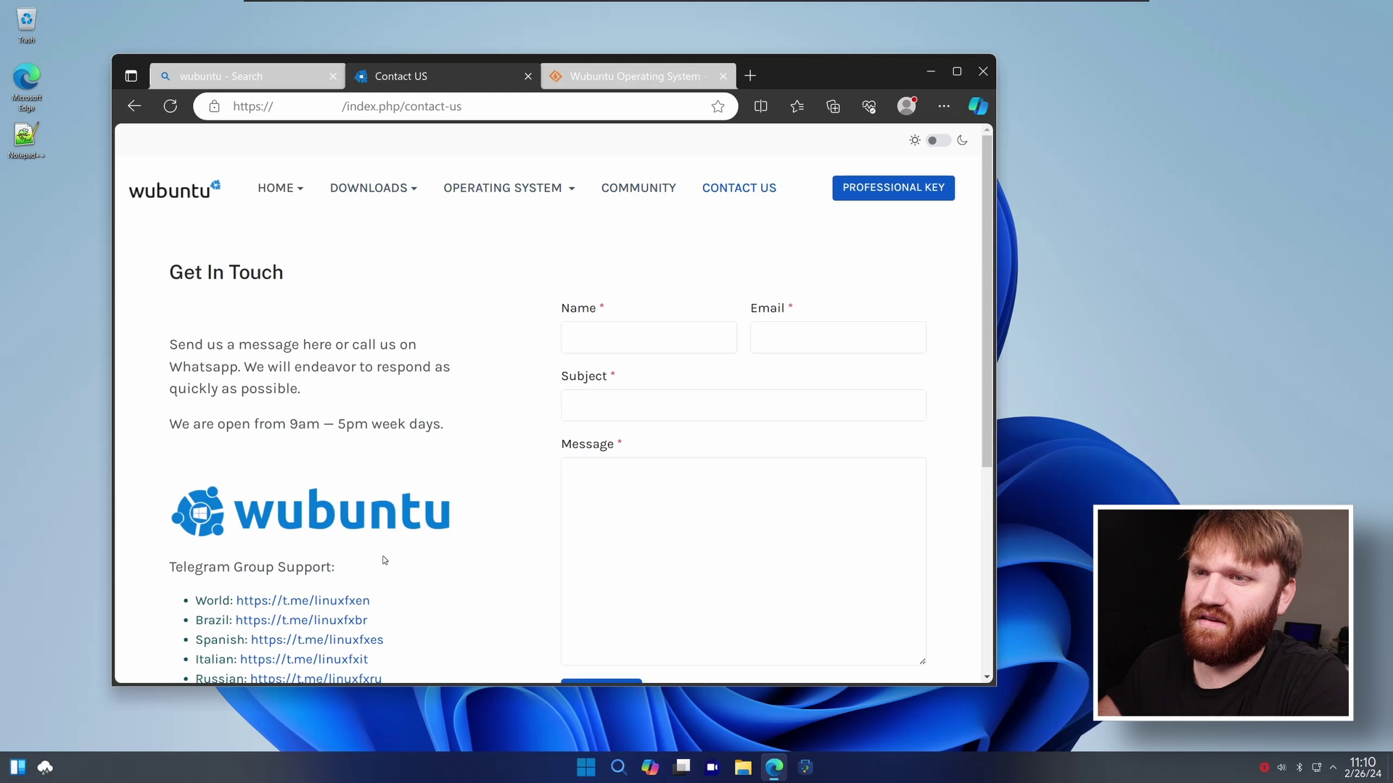
scroll(420, 485, down, 3)
scroll(427, 481, up, 4)
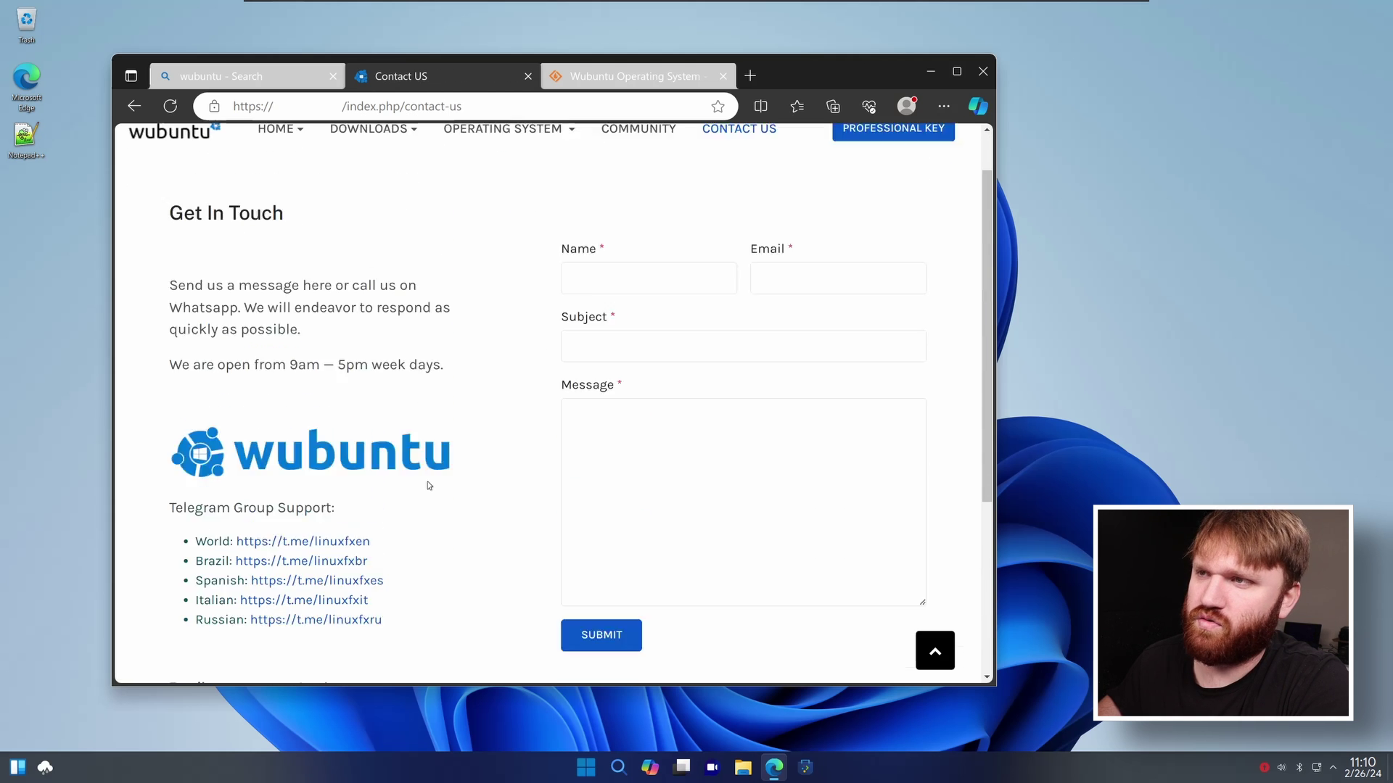
scroll(342, 358, down, 3)
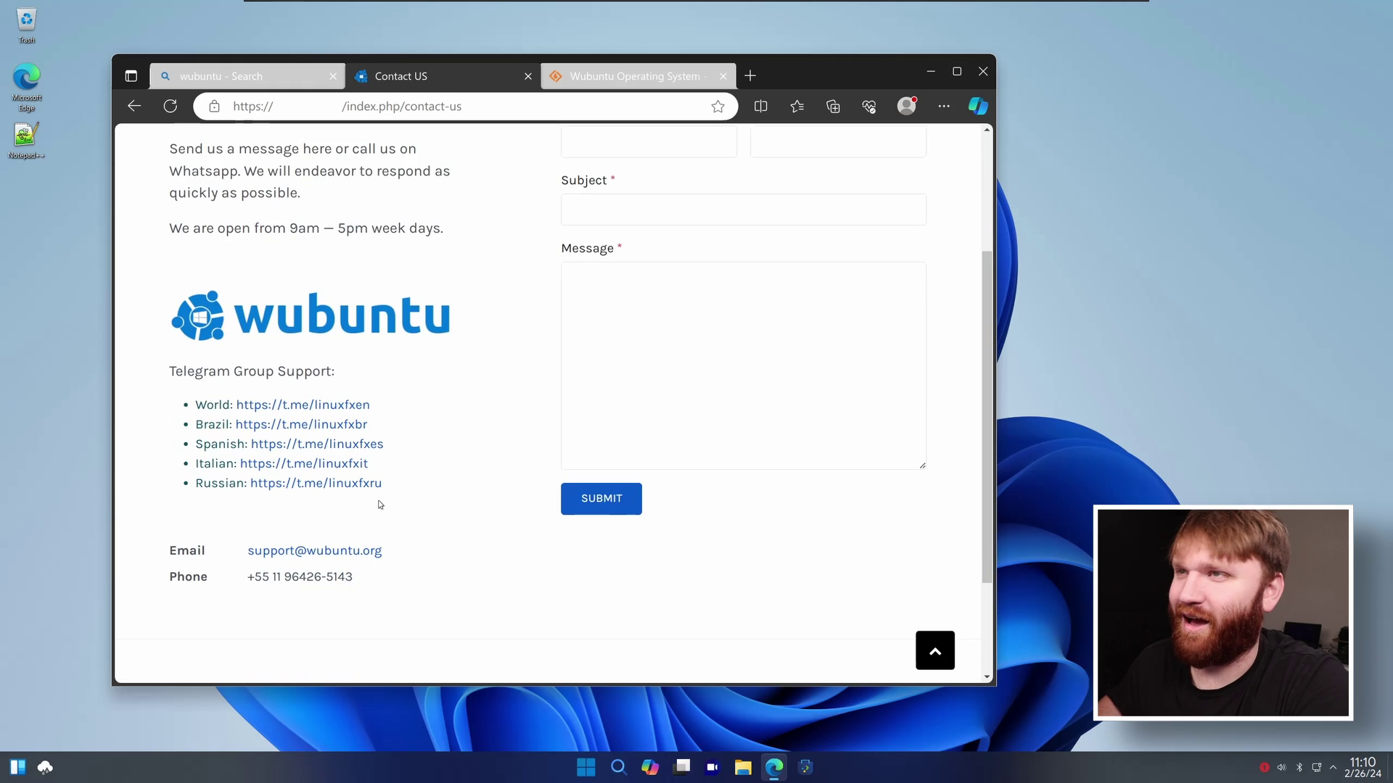
scroll(379, 504, up, 3)
click(634, 180)
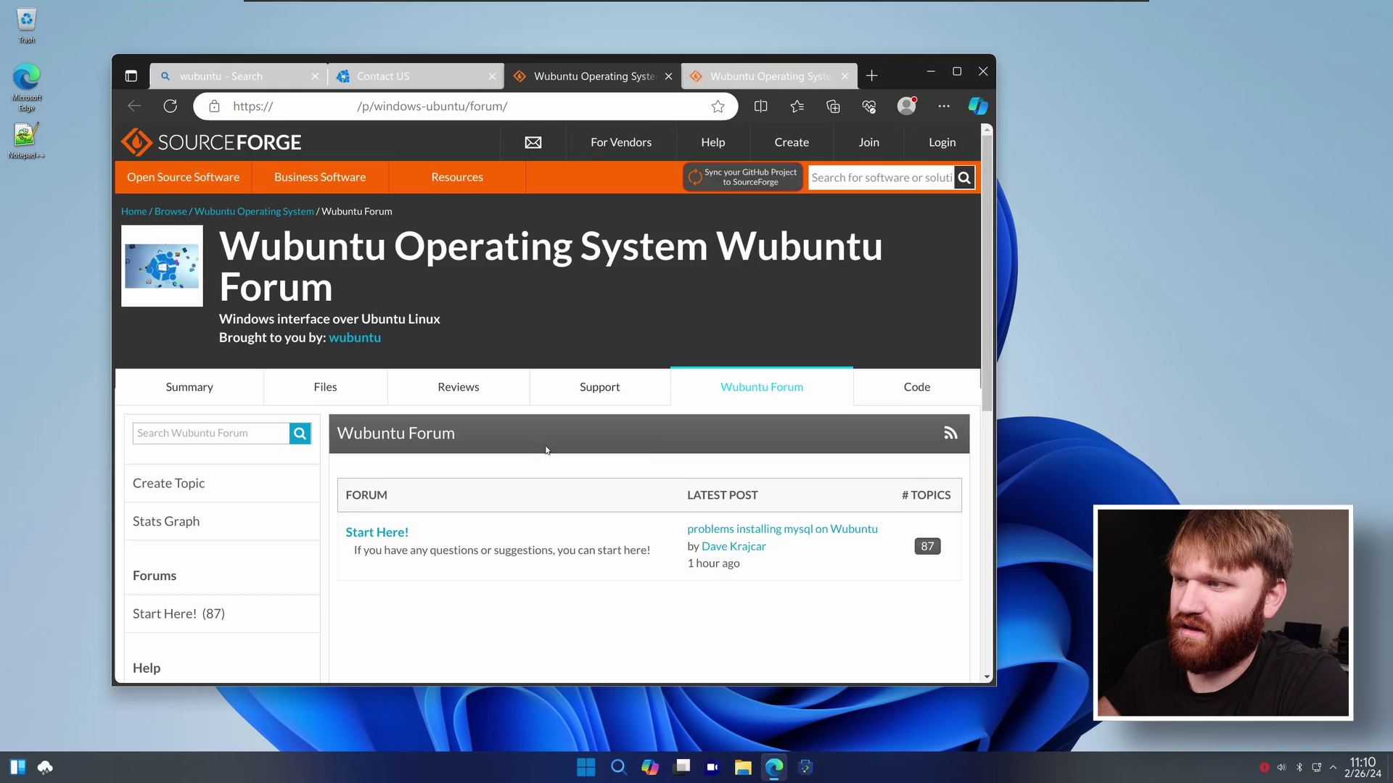
scroll(540, 448, down, 2)
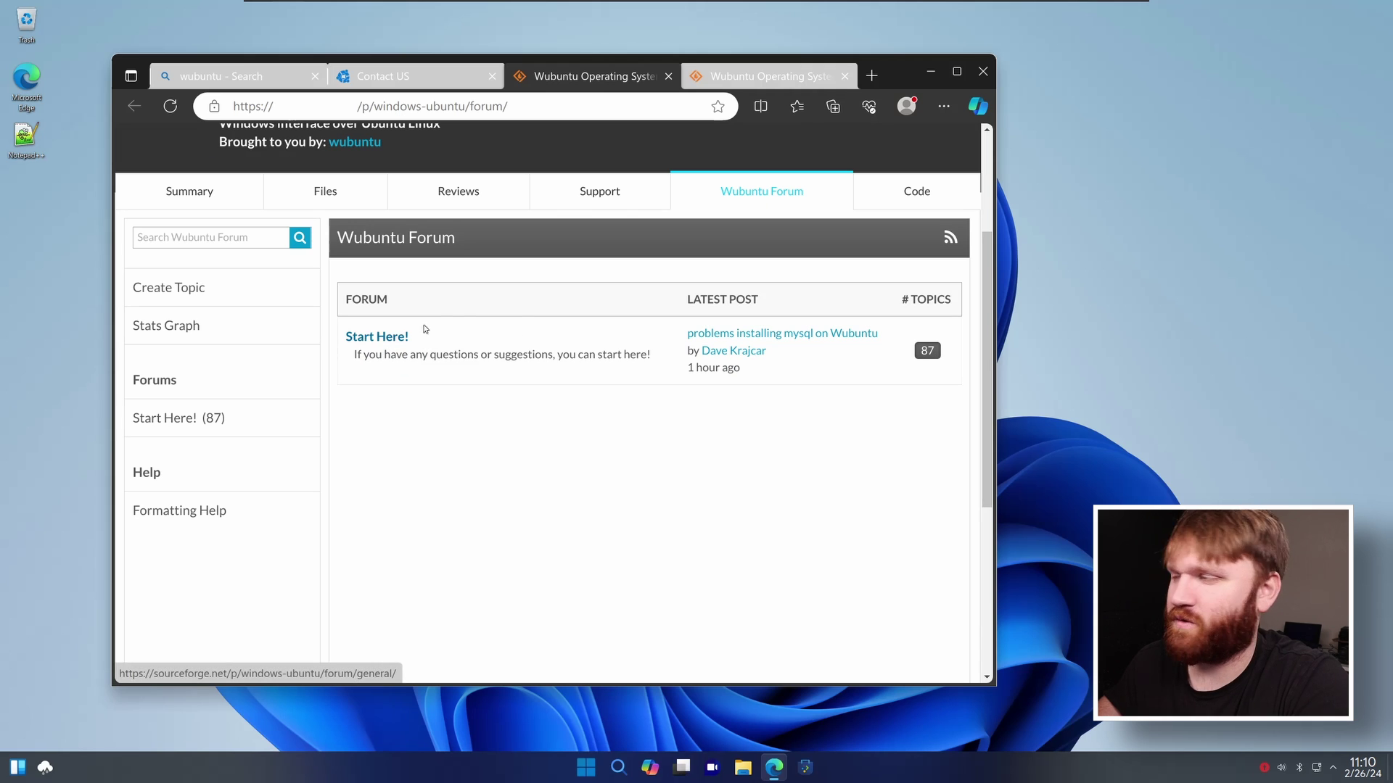
click(668, 77)
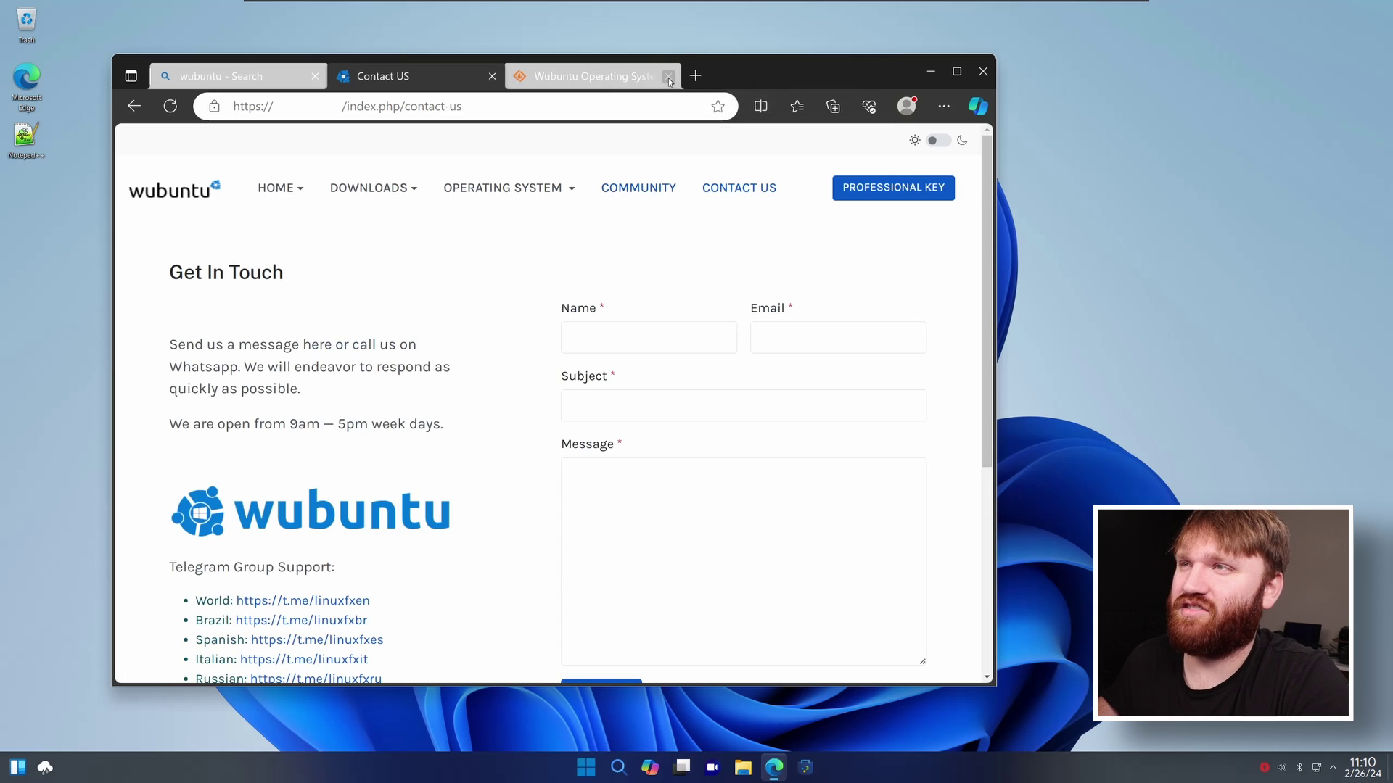
mouse_move(505, 196)
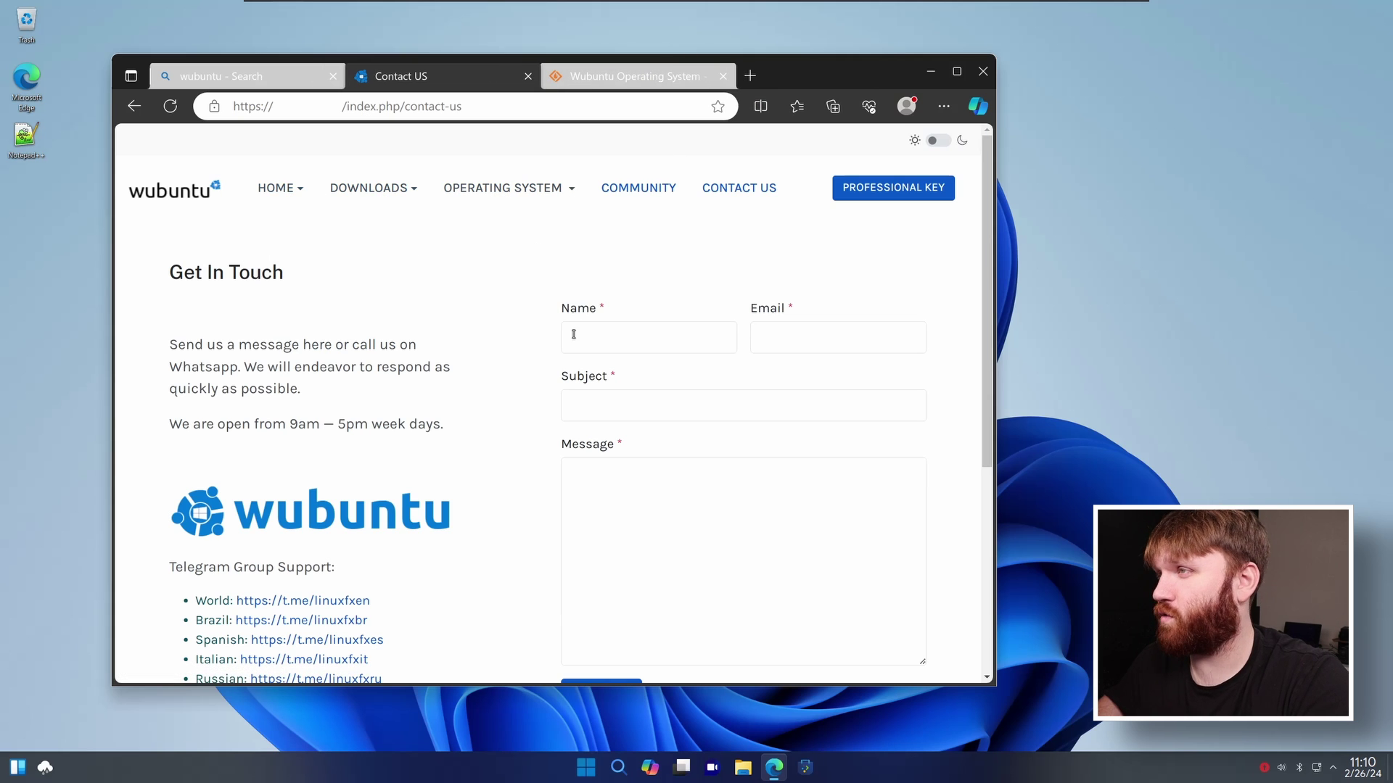
mouse_move(280, 190)
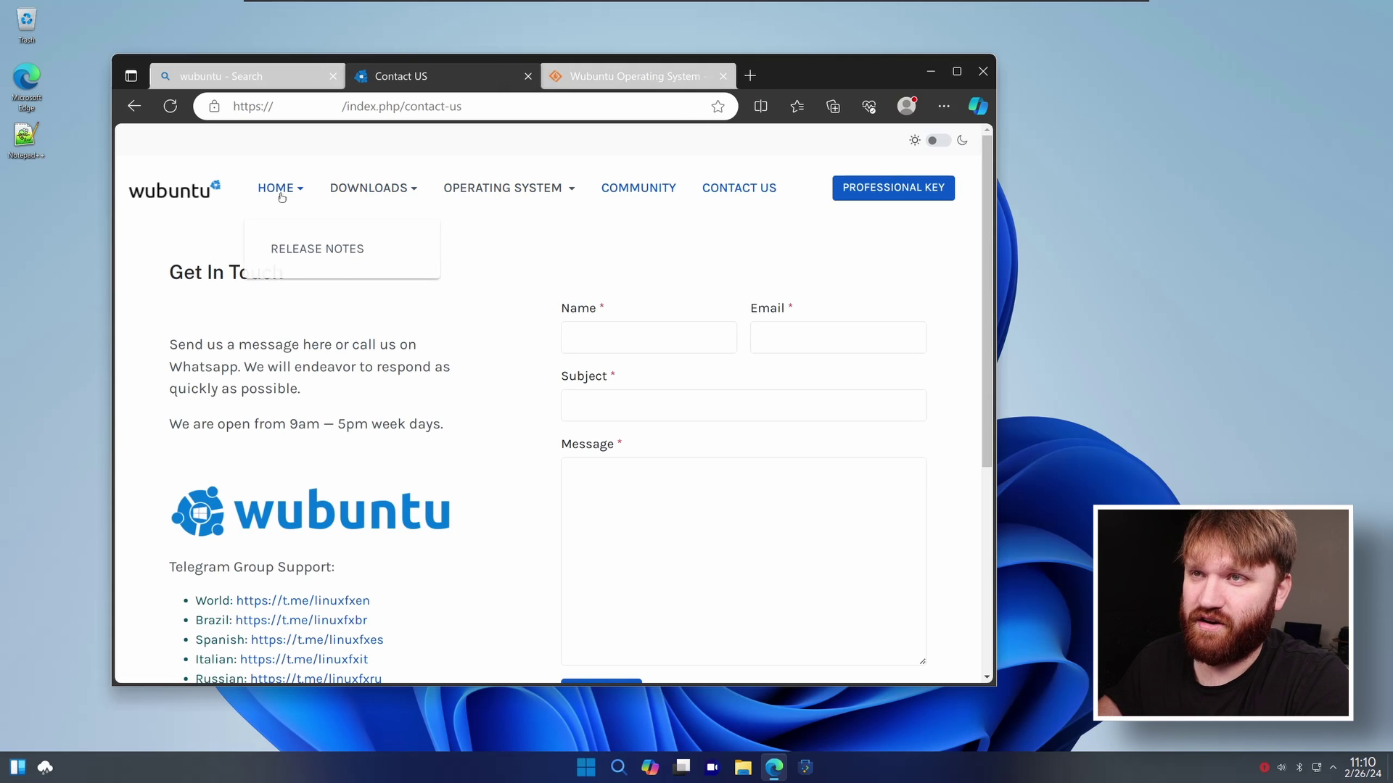
Read the Release Notes entries for the 11.4.4 Cinnamon and Plasma releases
click(274, 230)
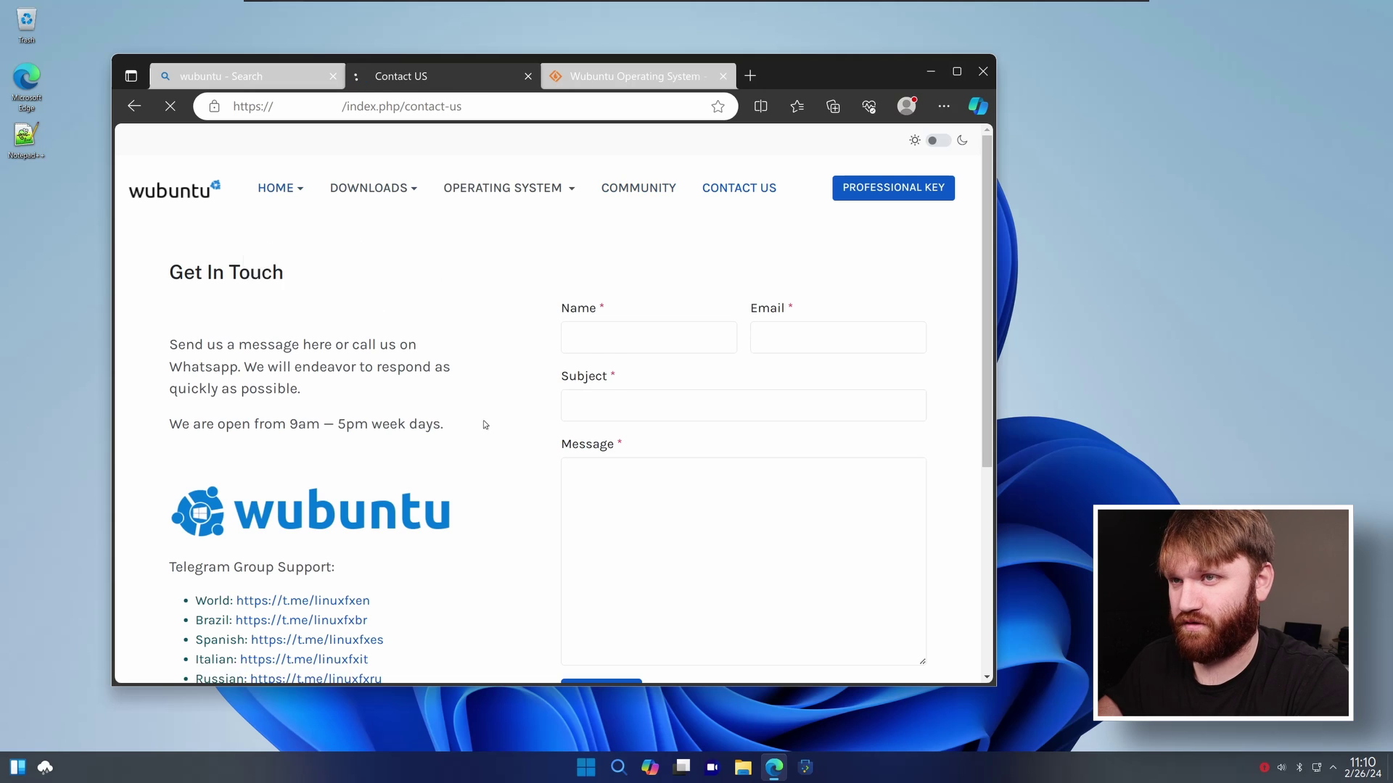
scroll(573, 428, down, 3)
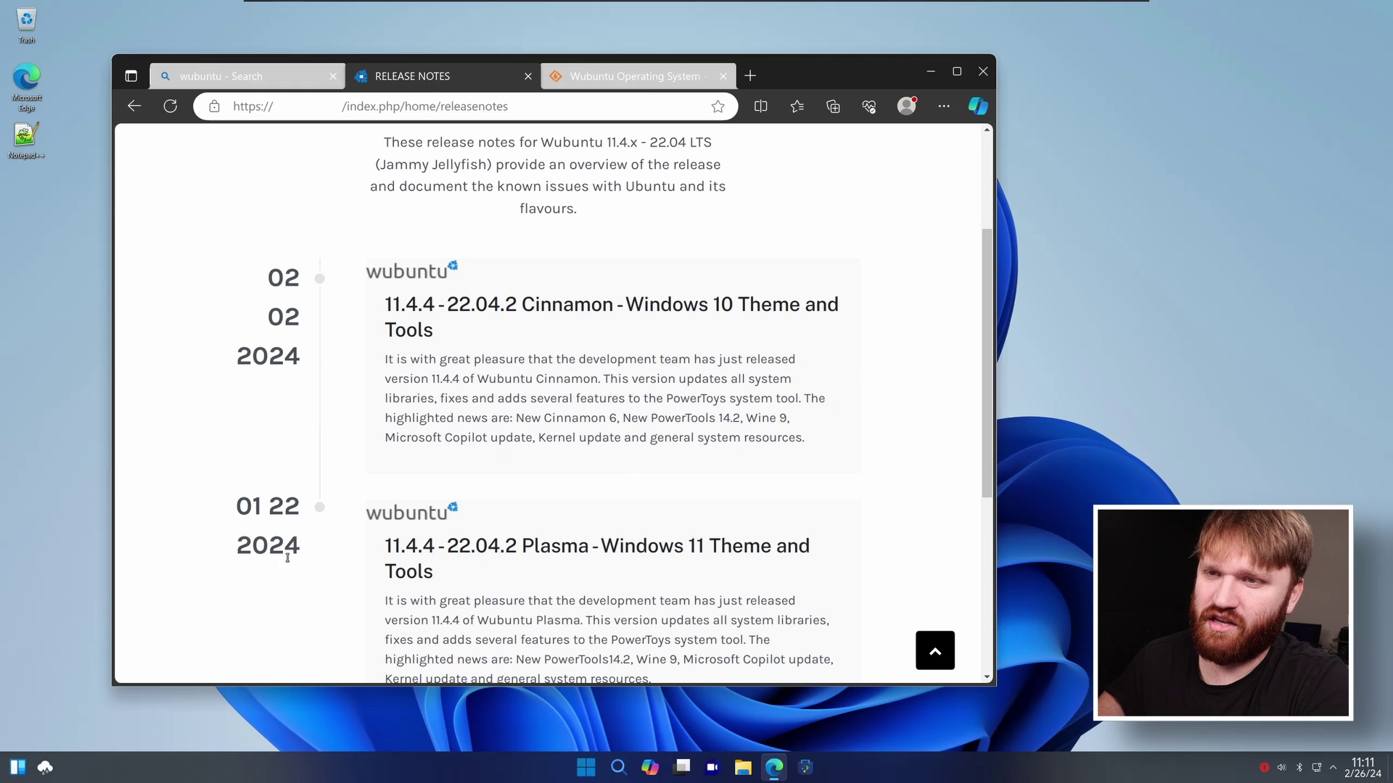
scroll(410, 565, down, 1)
scroll(543, 525, down, 1)
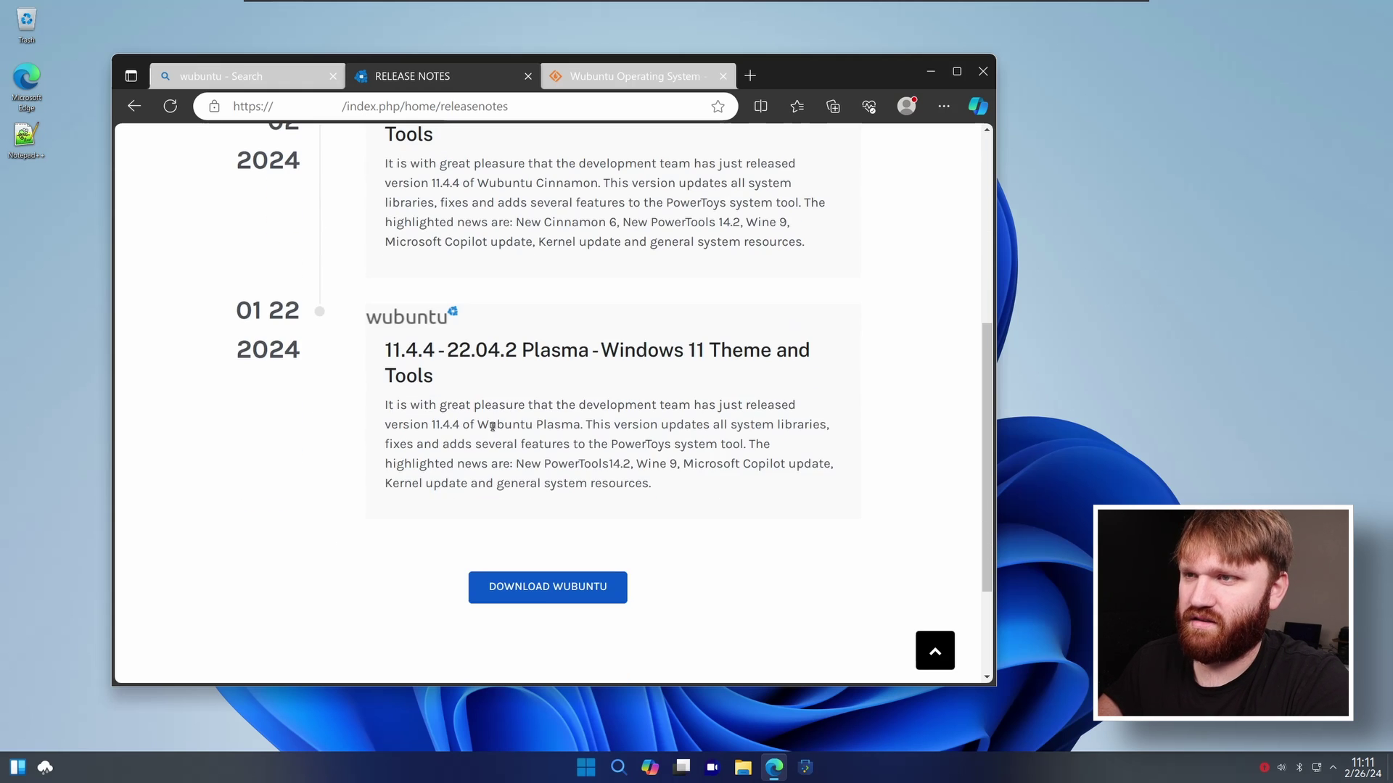
drag(660, 481, 318, 341)
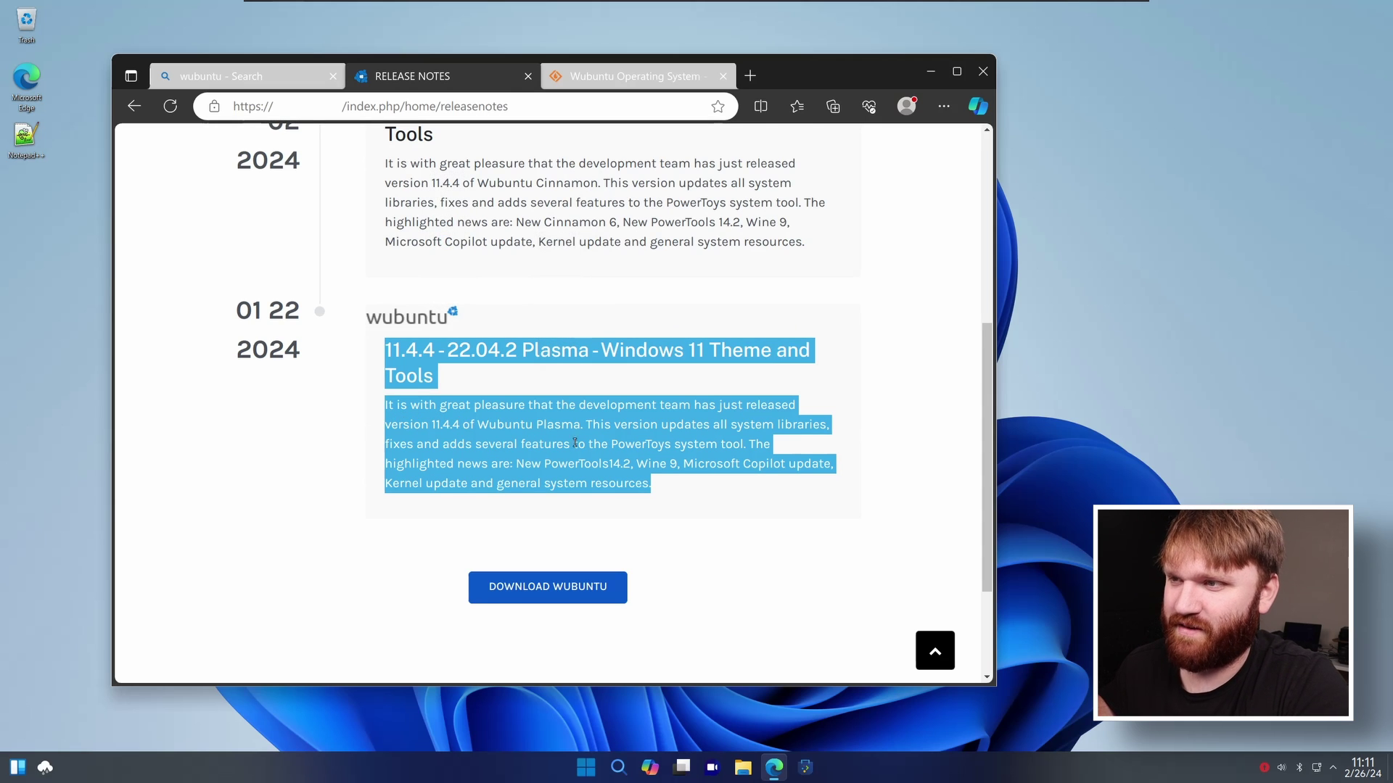
click(666, 492)
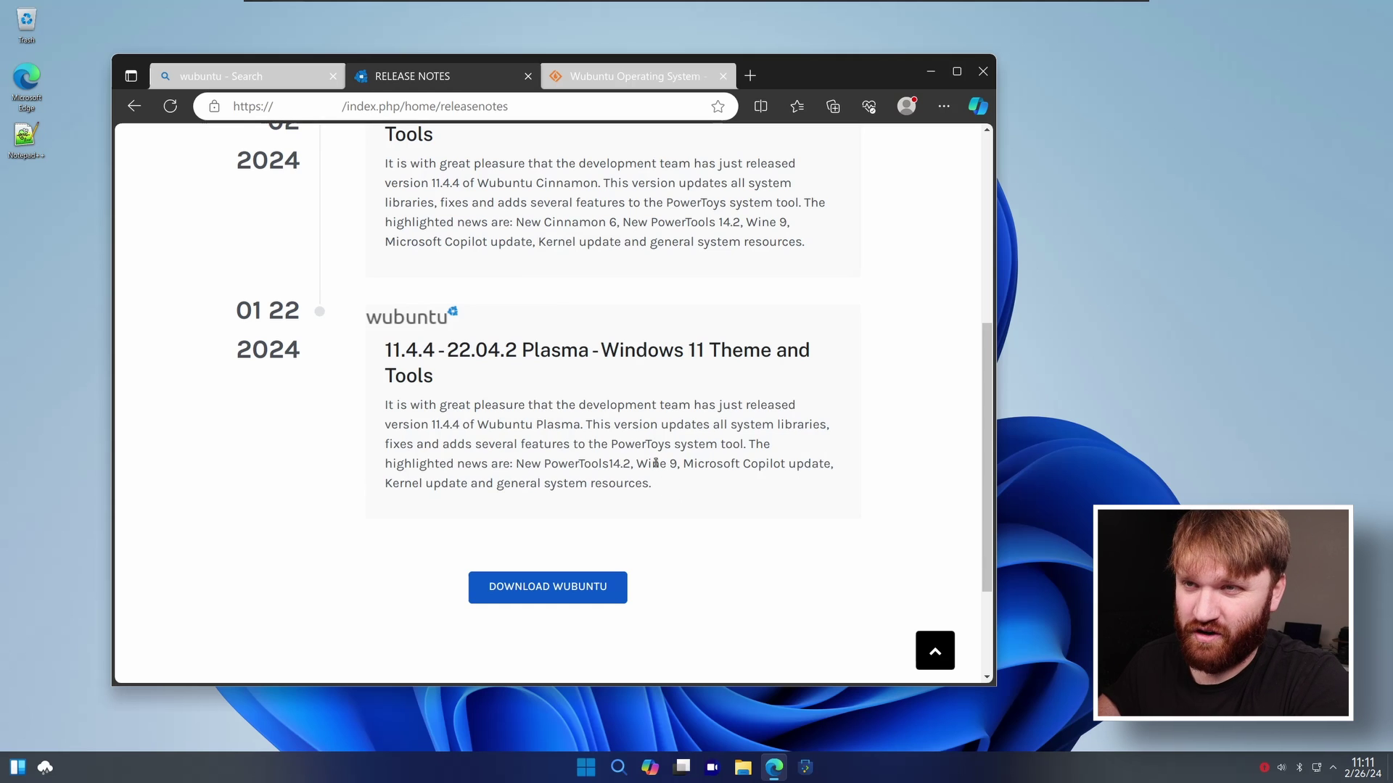
scroll(658, 456, up, 4)
scroll(834, 515, up, 2)
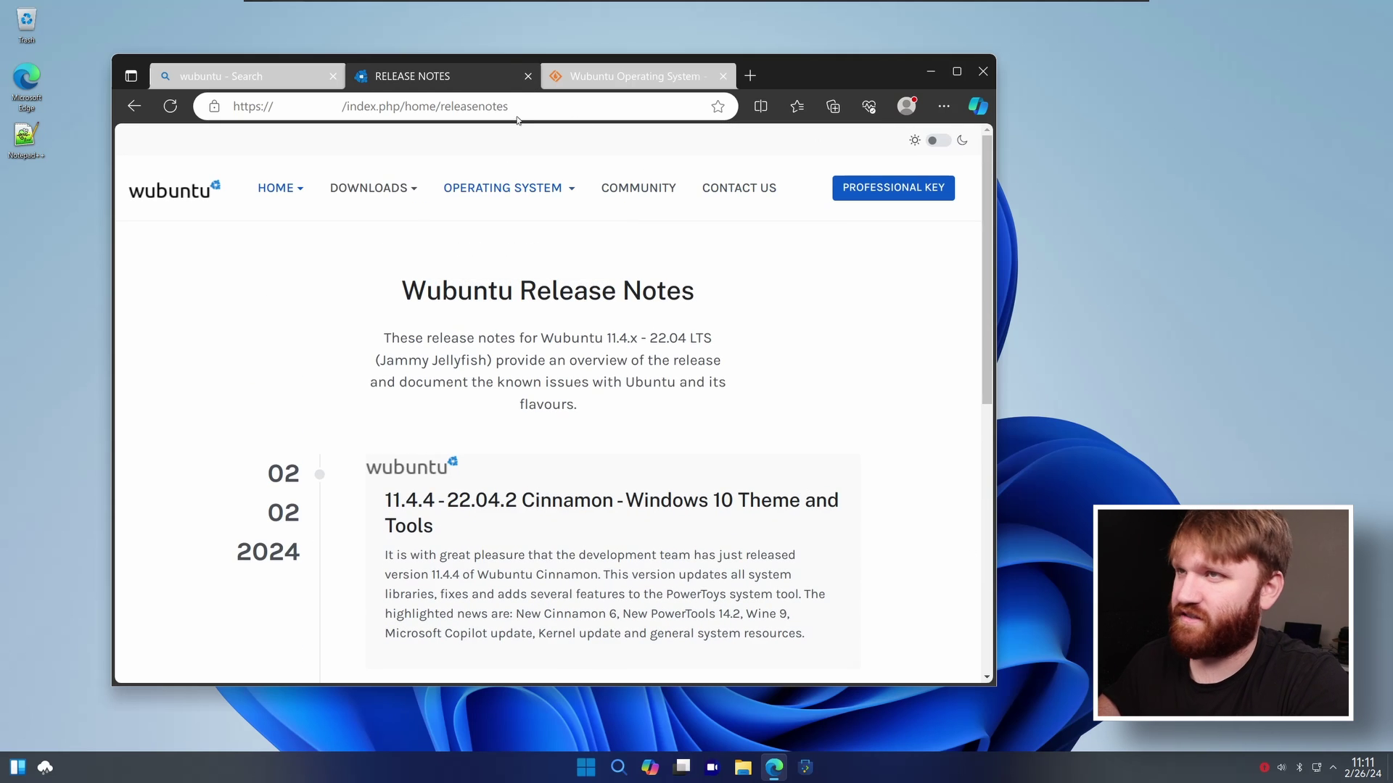
Close the Release Notes, SourceForge and remaining Edge tabs to return to the desktop
click(528, 76)
click(528, 76)
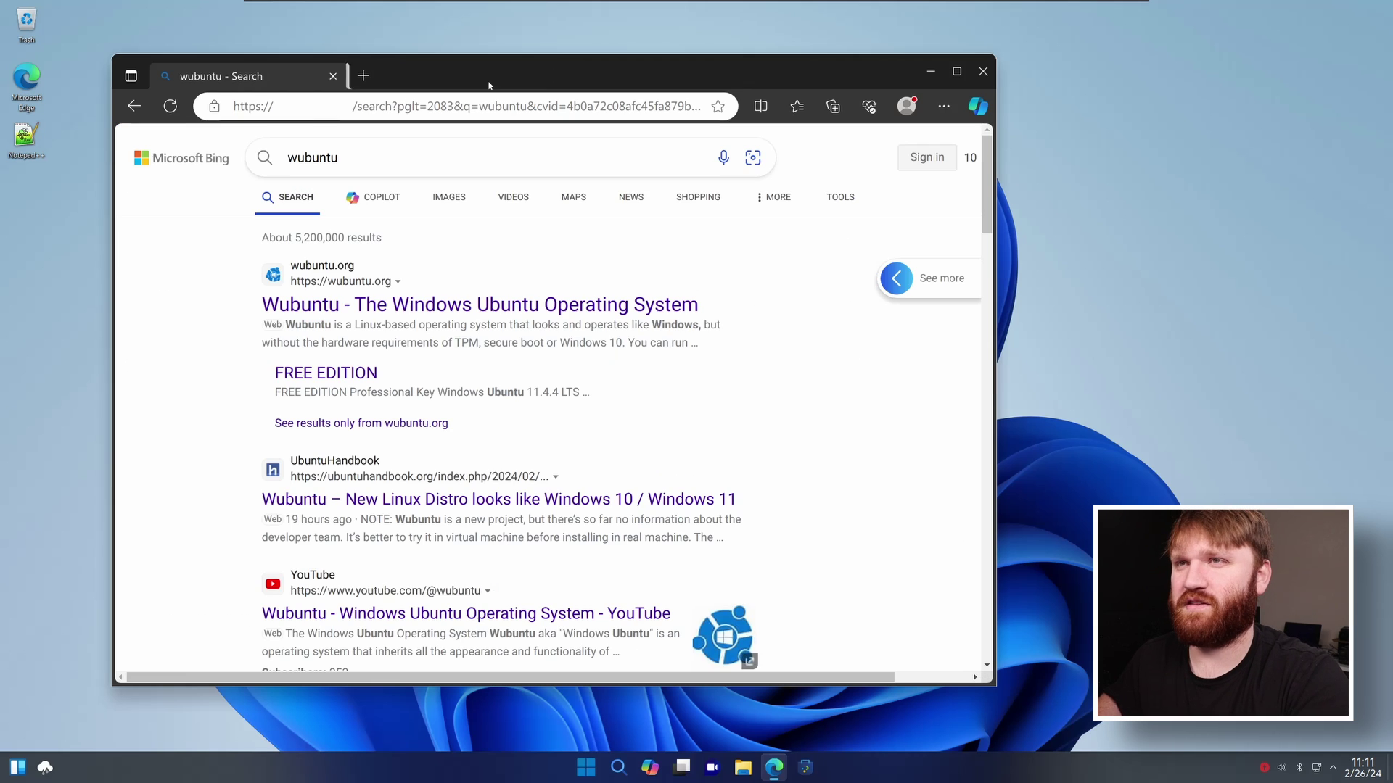
click(332, 77)
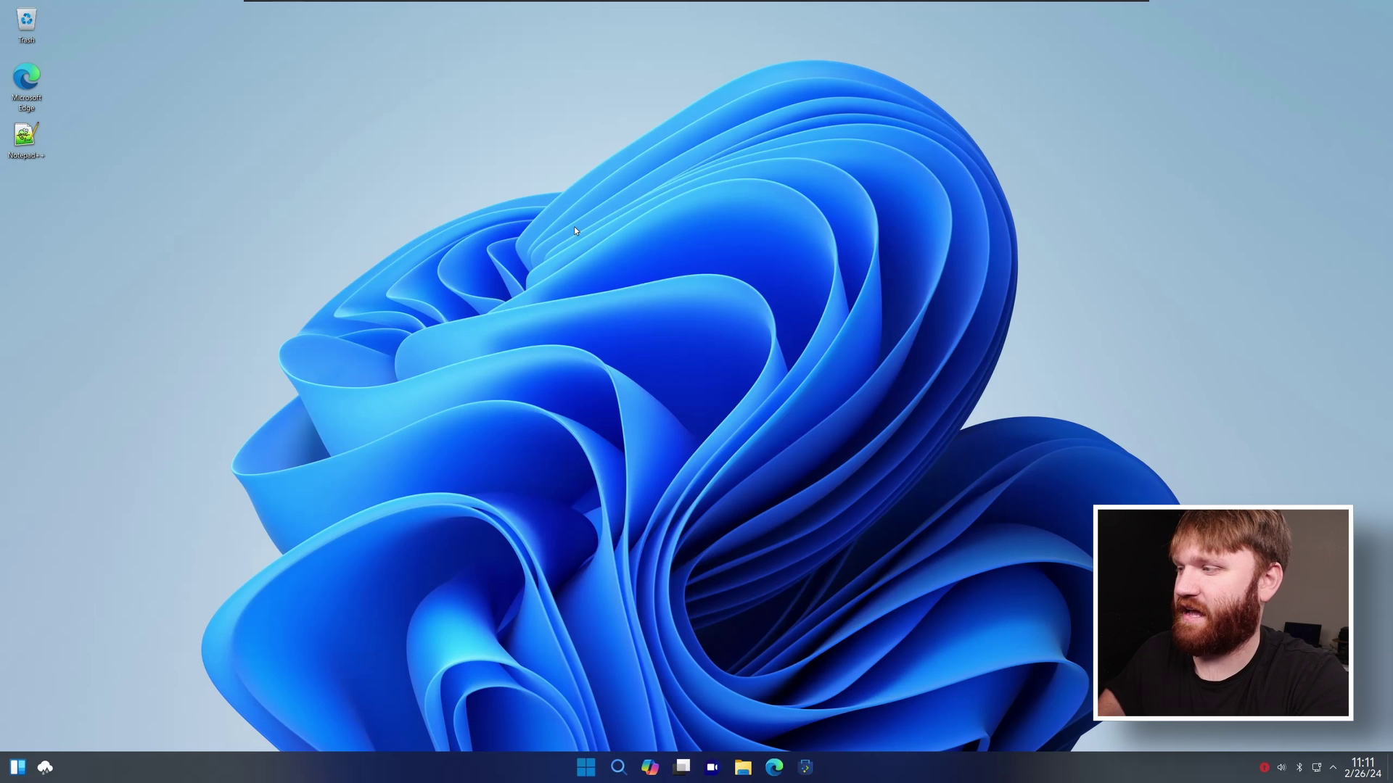